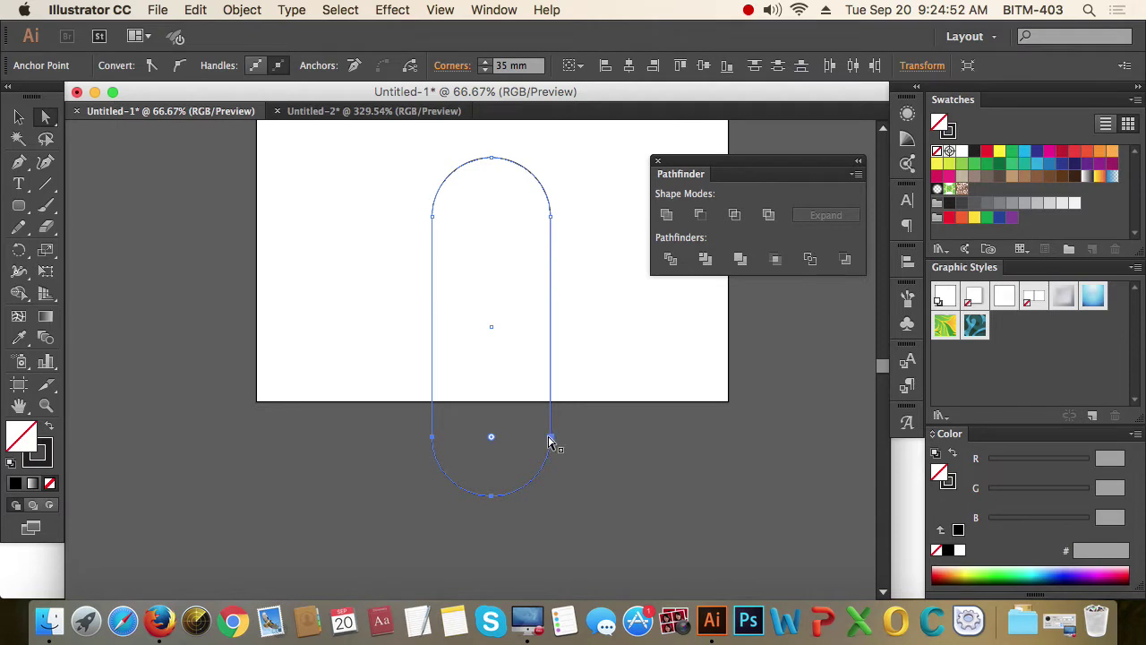
pyautogui.moveTo(548, 441); pyautogui.dragTo(542, 297)
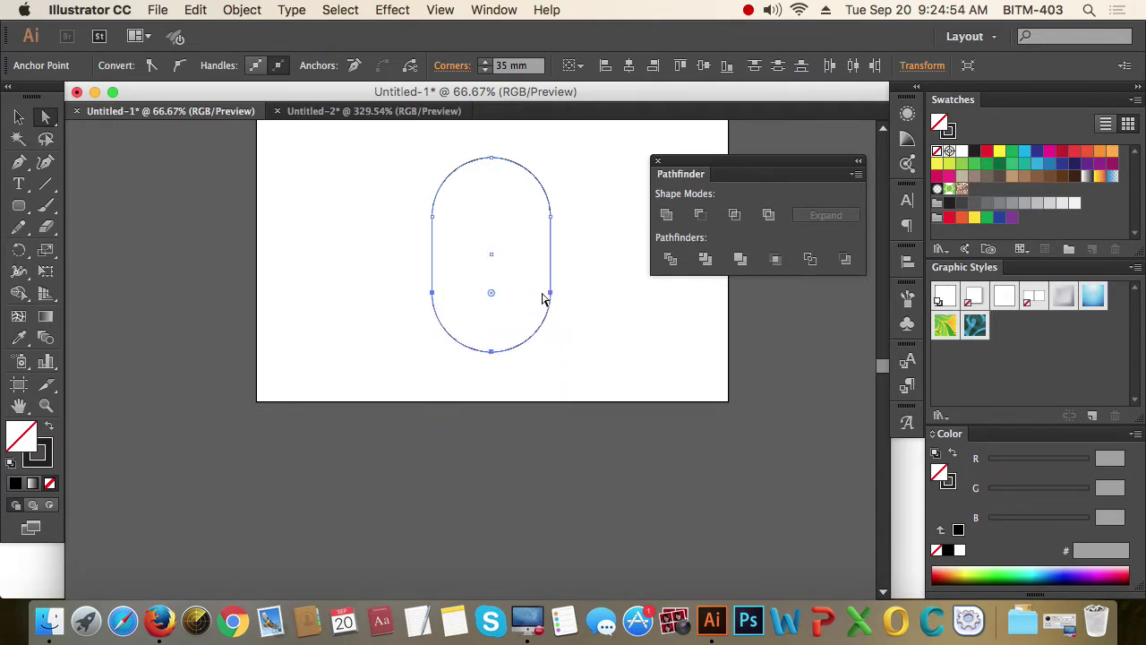
pyautogui.click(18, 116)
pyautogui.moveTo(366, 214); pyautogui.dragTo(566, 323)
pyautogui.doubleClick(19, 251)
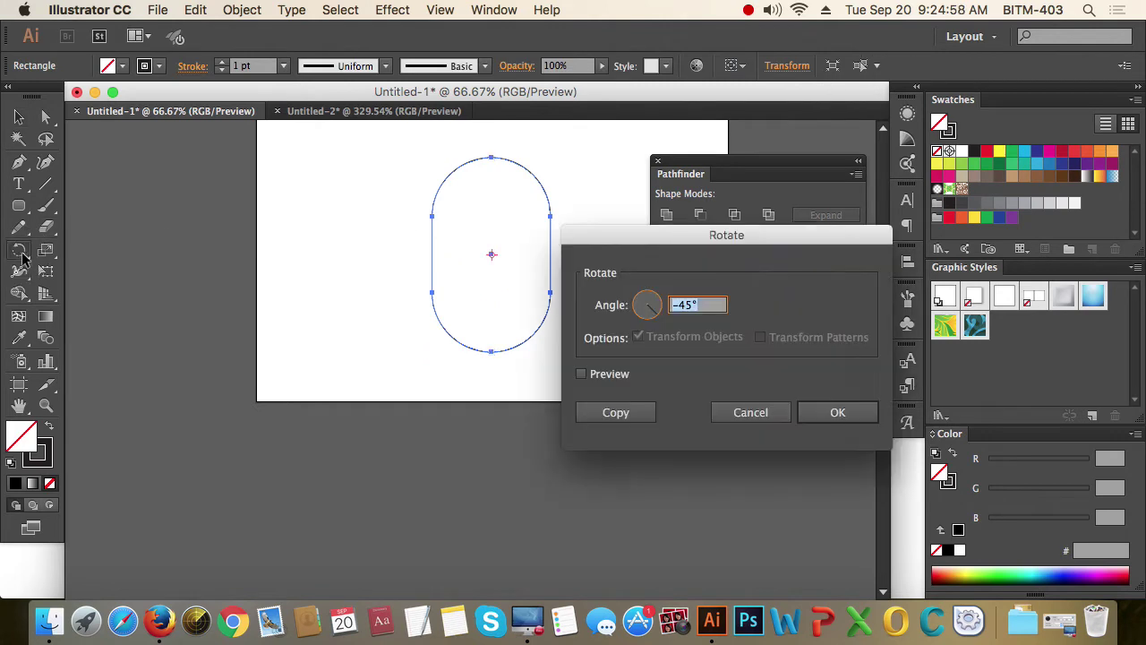
pyautogui.write('90')
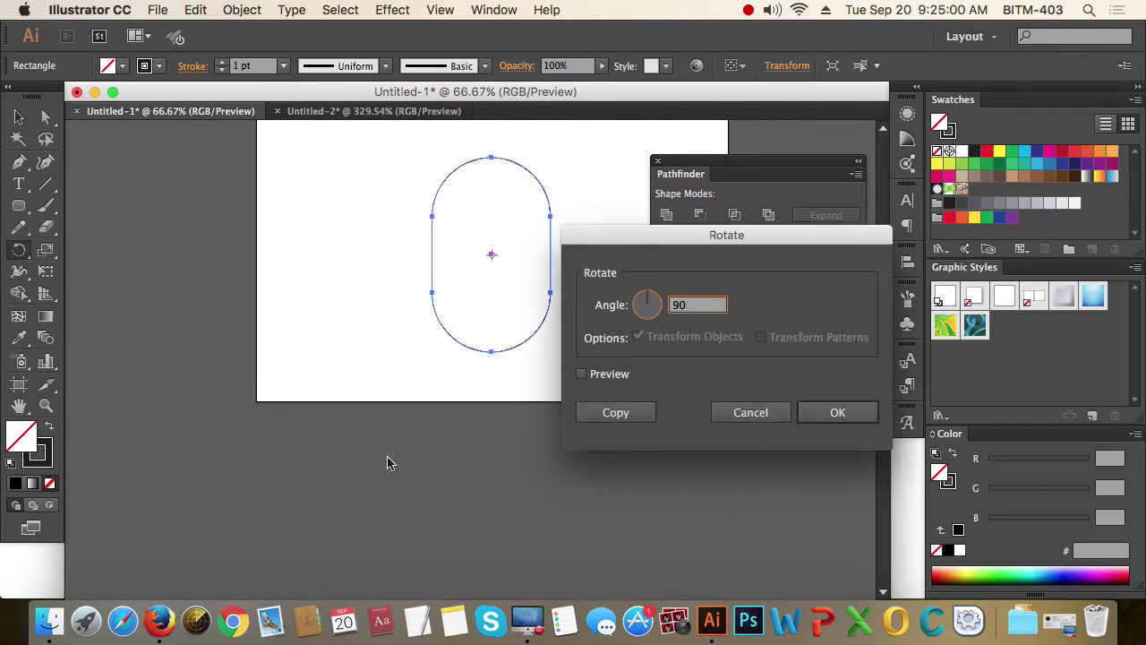
pyautogui.click(618, 413)
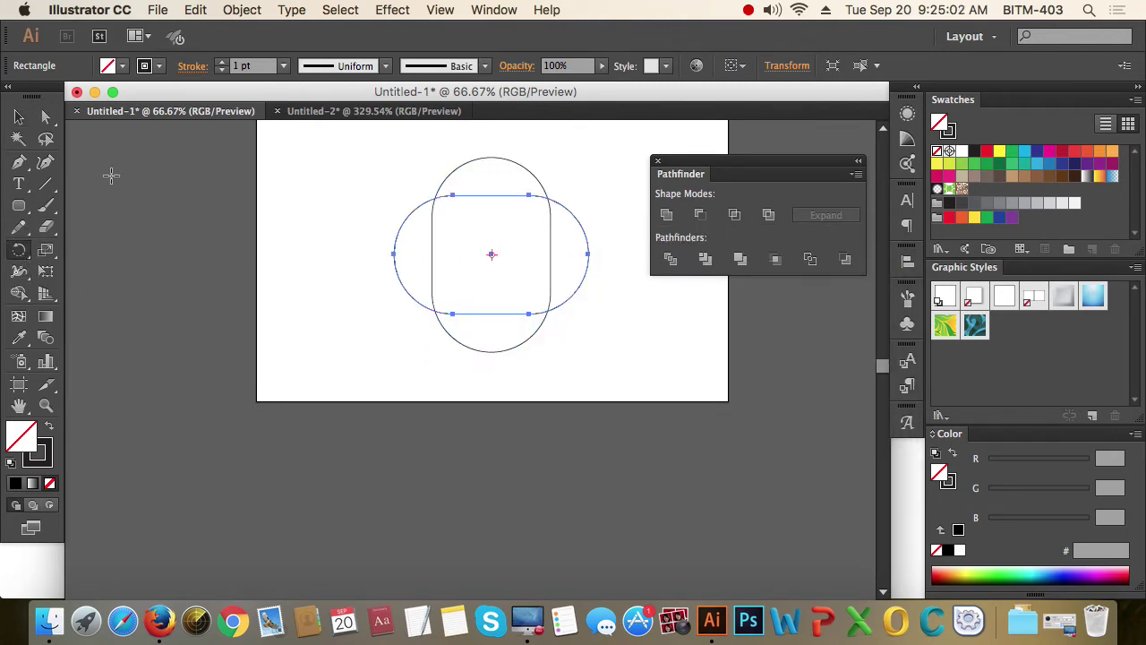
pyautogui.hotkey('ctrl', 'z')
# - Lengthen the rounded vertical shape by pulling its lower end downward past the artboard's bottom edge
pyautogui.press('a')
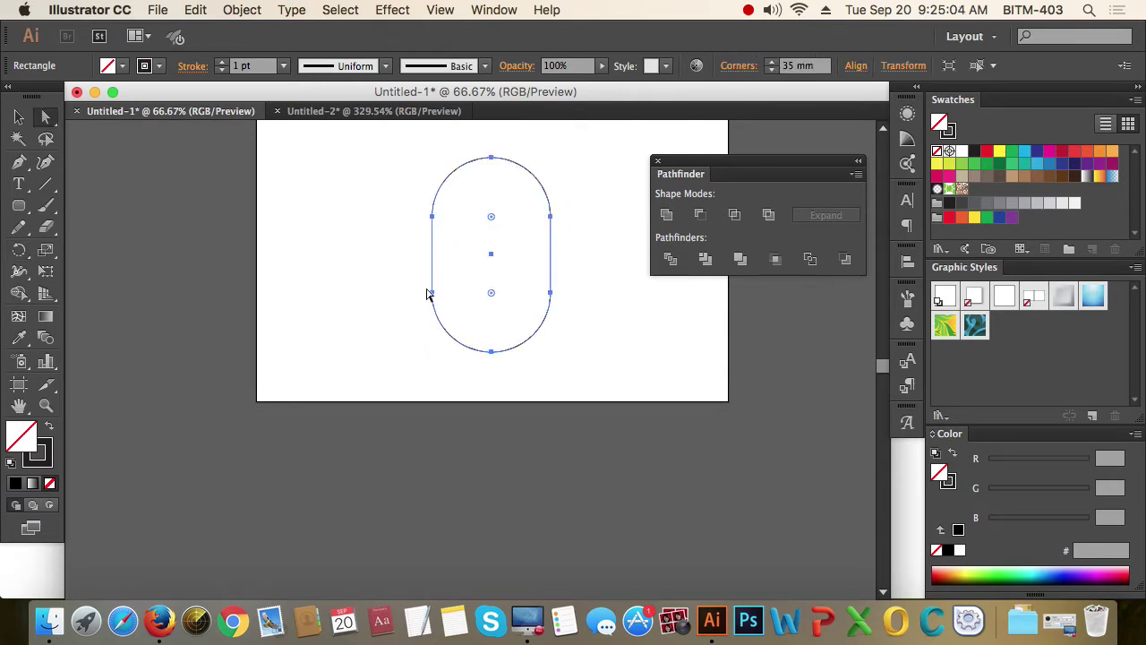
pyautogui.moveTo(414, 284); pyautogui.dragTo(635, 393)
pyautogui.moveTo(552, 302); pyautogui.dragTo(555, 395)
# - Create a copy of the vertical rounded shape rotated by 90°
pyautogui.click(18, 117)
pyautogui.click(340, 262)
pyautogui.hotkey('ctrl', 'a')
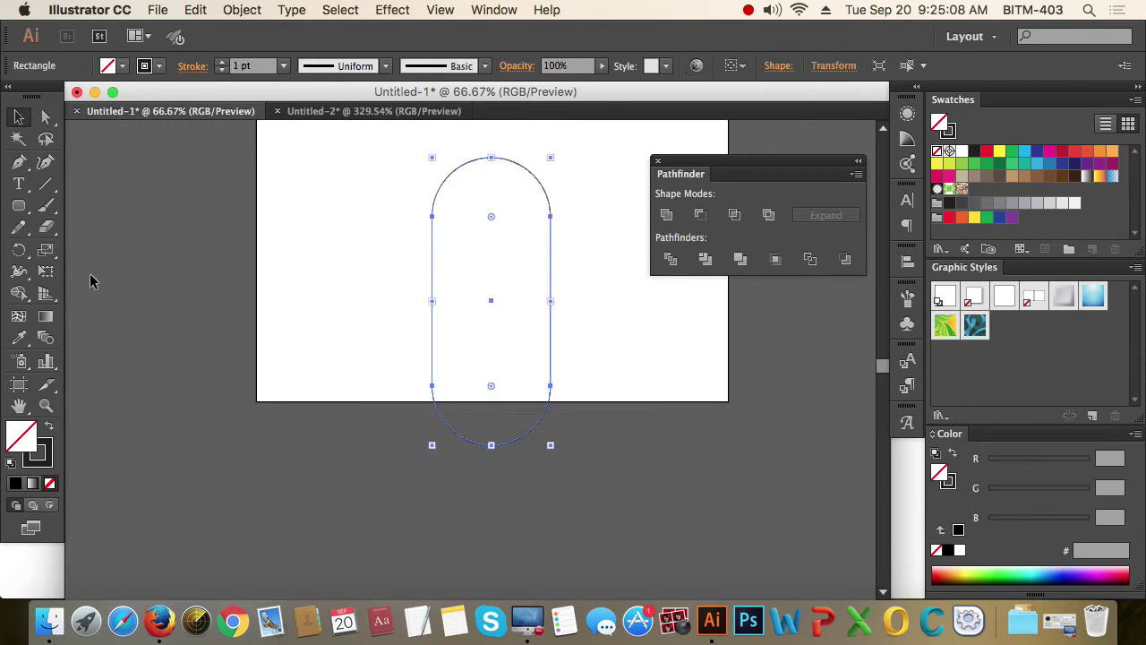
pyautogui.doubleClick(18, 250)
pyautogui.write('90')
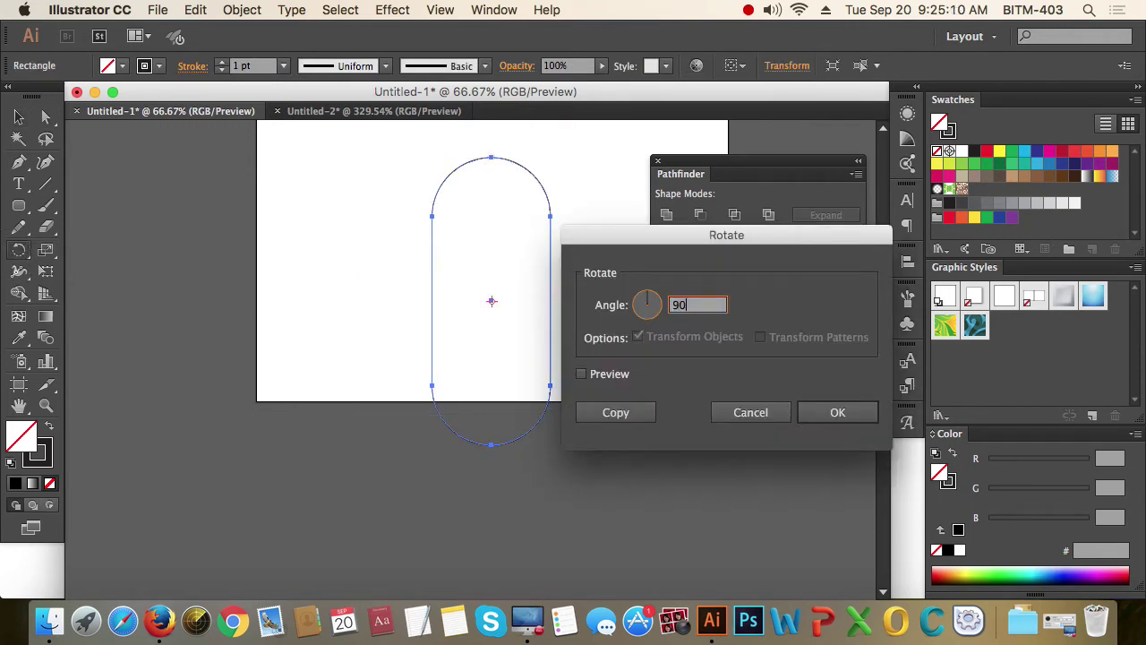
pyautogui.click(617, 412)
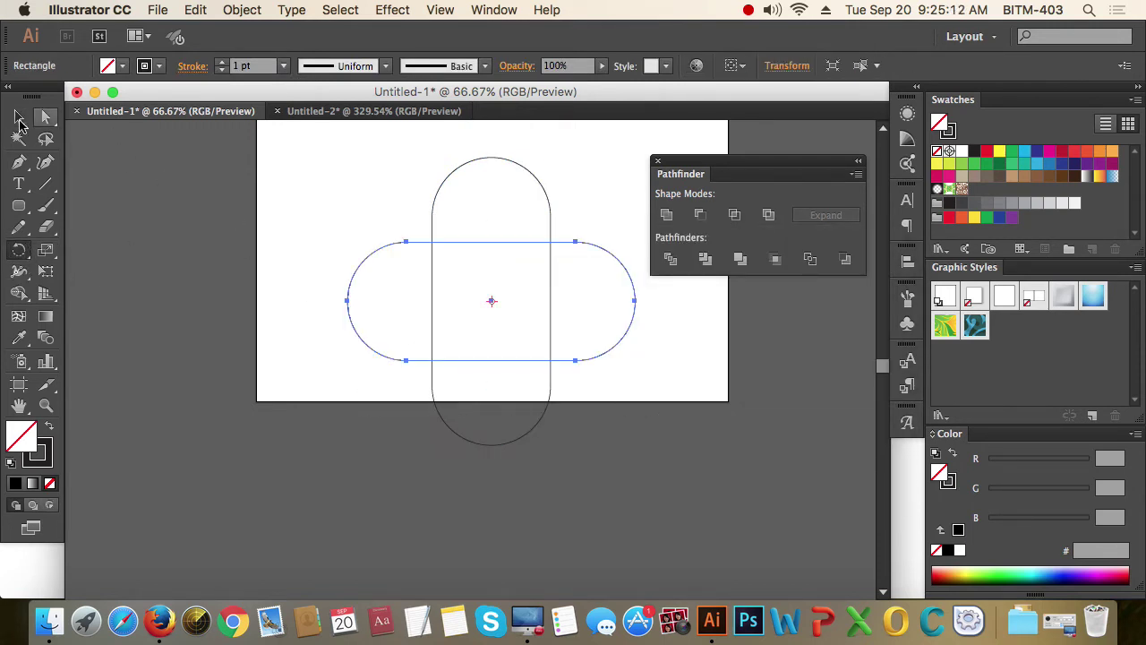
pyautogui.click(21, 119)
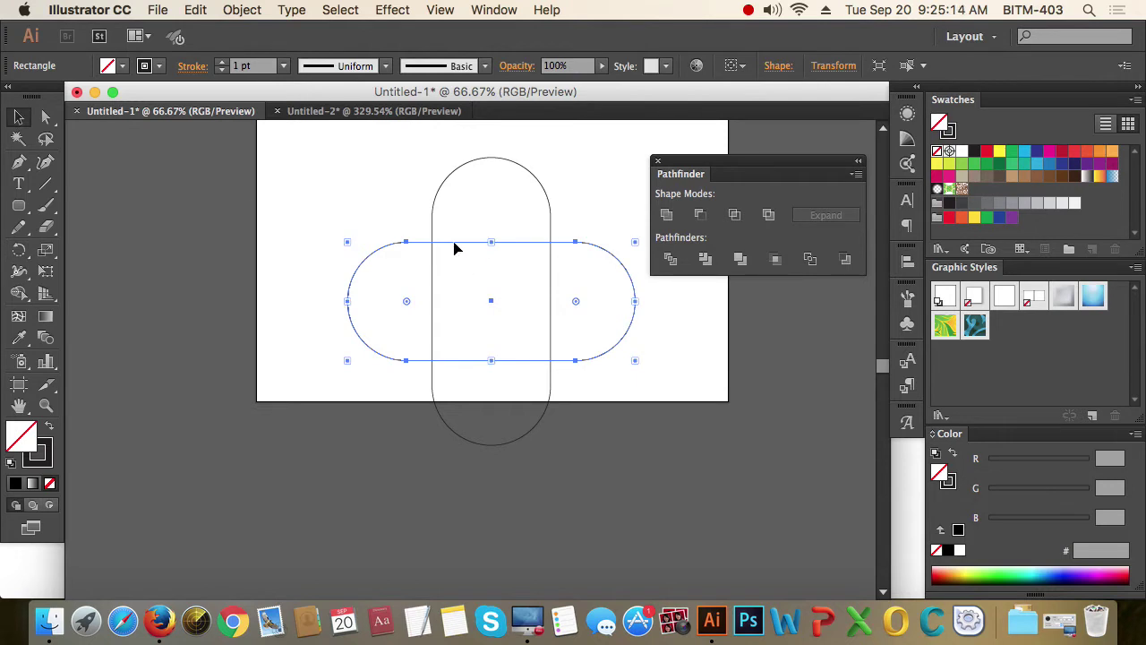
# - In Outline view, move the horizontal shape so its upper-left anchor meets the vertical shape's upper-left anchor
pyautogui.moveTo(454, 249); pyautogui.dragTo(483, 248)
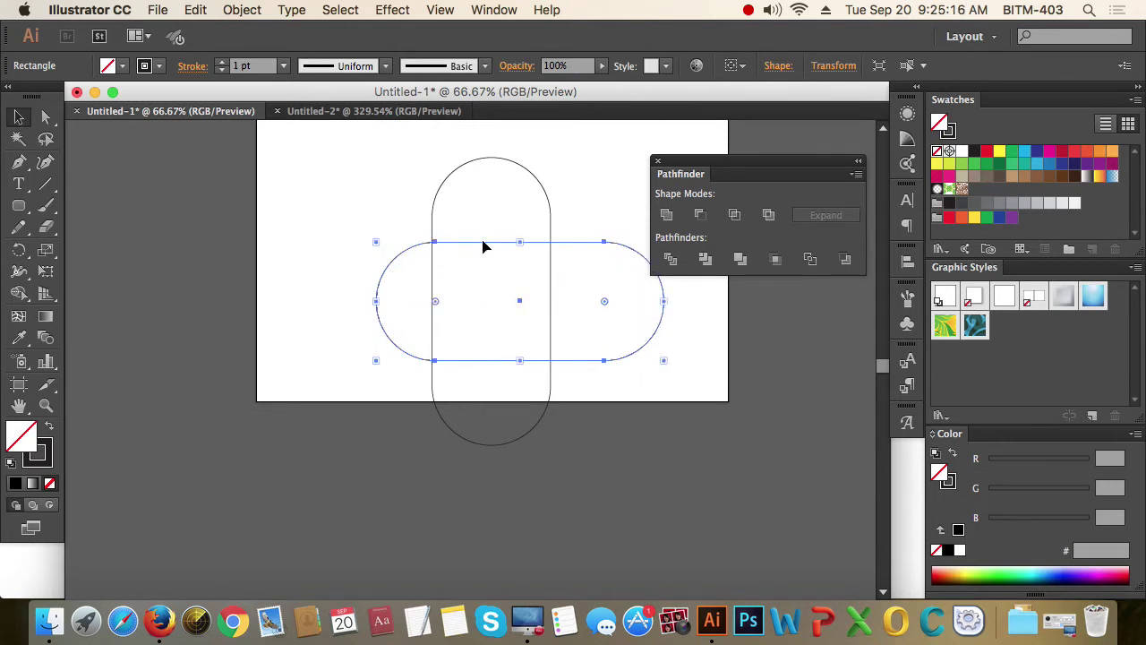
pyautogui.press('super+y')
pyautogui.moveTo(409, 215); pyautogui.dragTo(504, 292)
pyautogui.moveTo(418, 266); pyautogui.dragTo(593, 375)
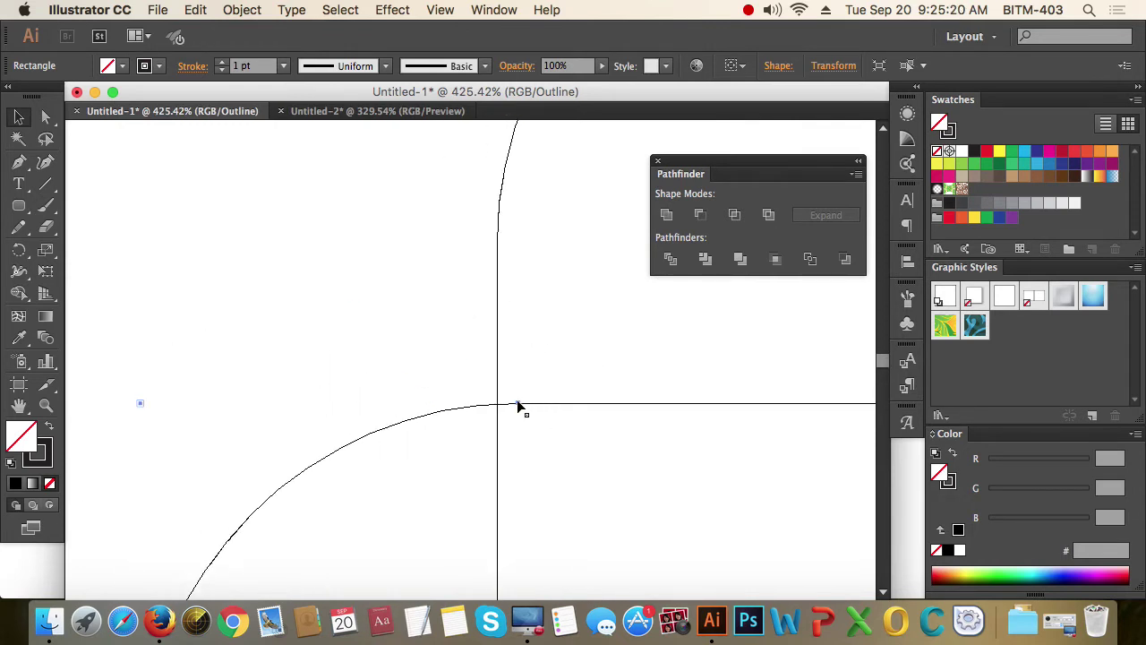
pyautogui.moveTo(518, 407); pyautogui.dragTo(499, 238)
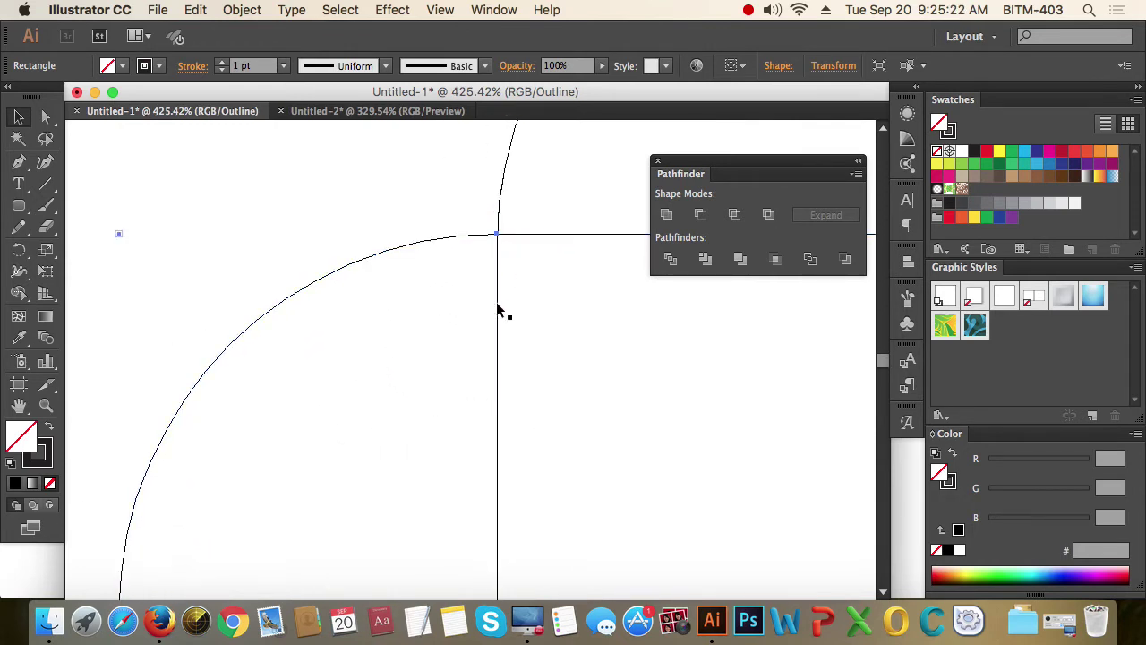
pyautogui.moveTo(459, 187); pyautogui.dragTo(586, 293)
pyautogui.click(469, 223)
pyautogui.click(555, 222)
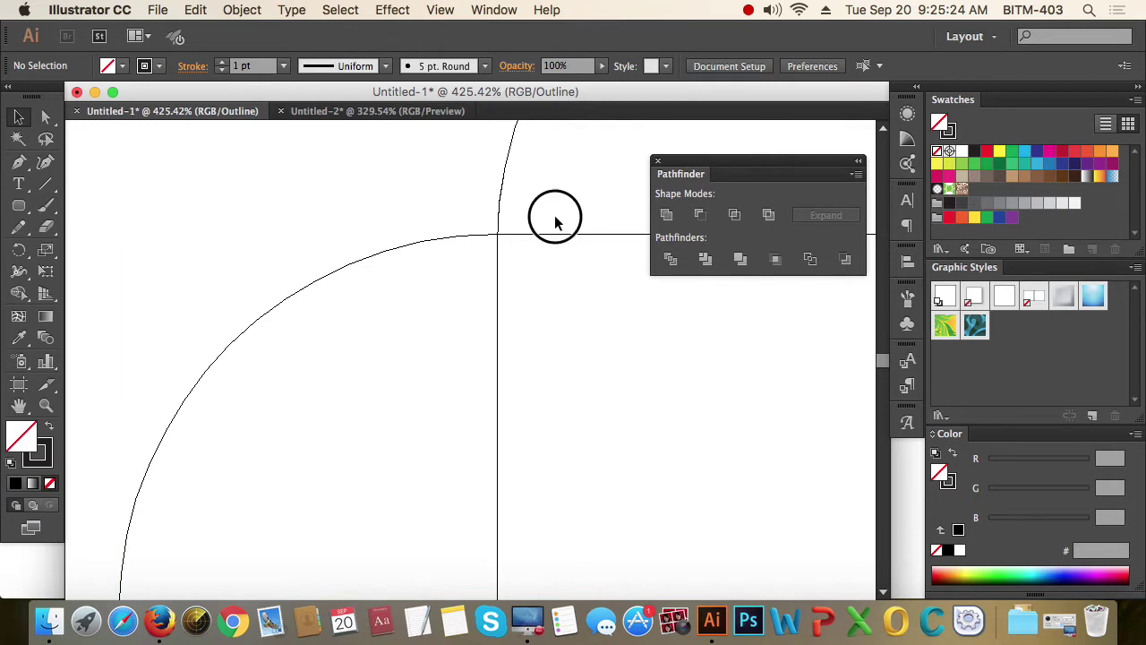
pyautogui.moveTo(568, 235); pyautogui.dragTo(570, 242)
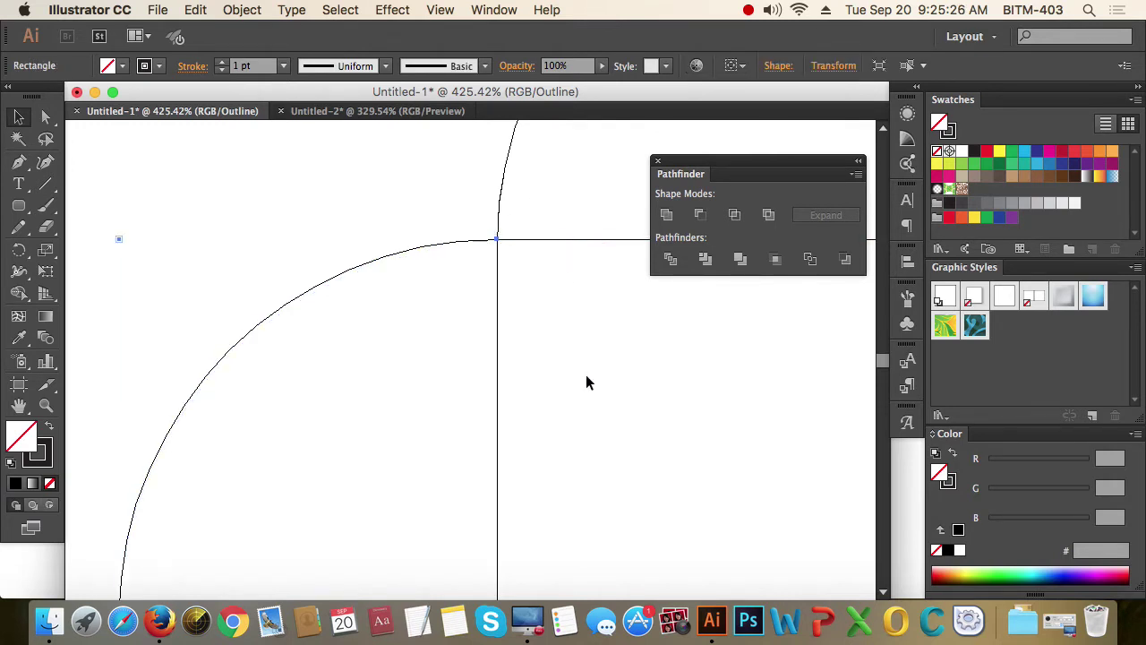
# - Select both overlapping rounded shapes and divide them into separate pieces where they cross
pyautogui.press('super+minus')
pyautogui.press('super+minus')
pyautogui.press('super+minus')
pyautogui.press('super+minus')
pyautogui.press('super+minus')
pyautogui.press('super+minus')
pyautogui.moveTo(578, 377); pyautogui.dragTo(625, 335)
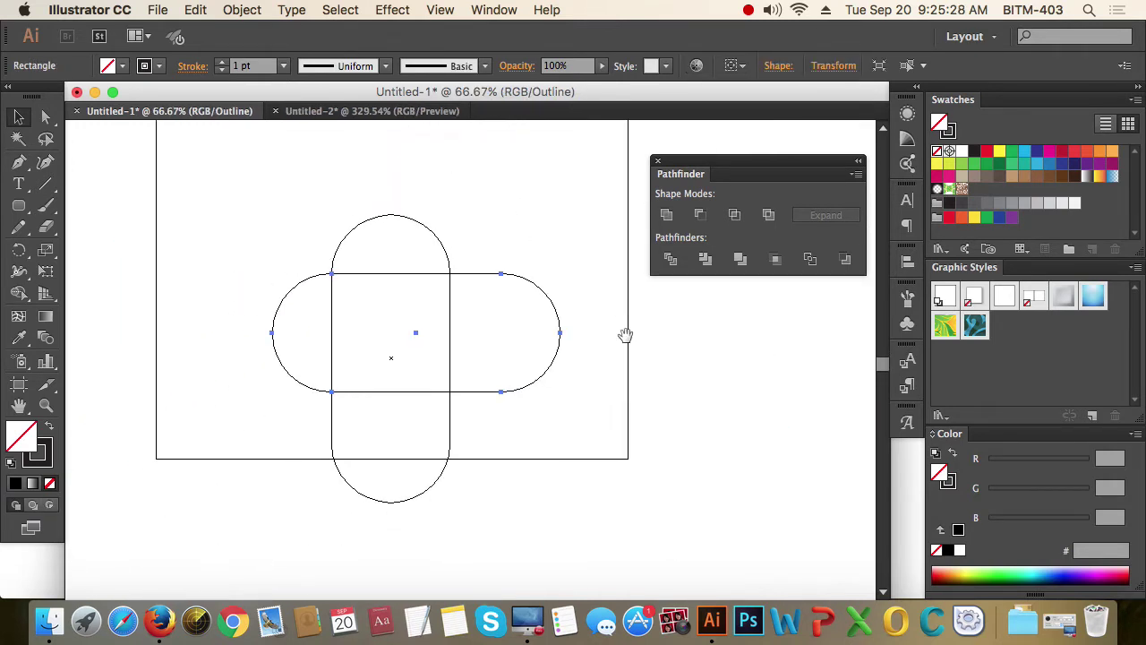
pyautogui.moveTo(566, 443); pyautogui.dragTo(357, 303)
pyautogui.press('a')
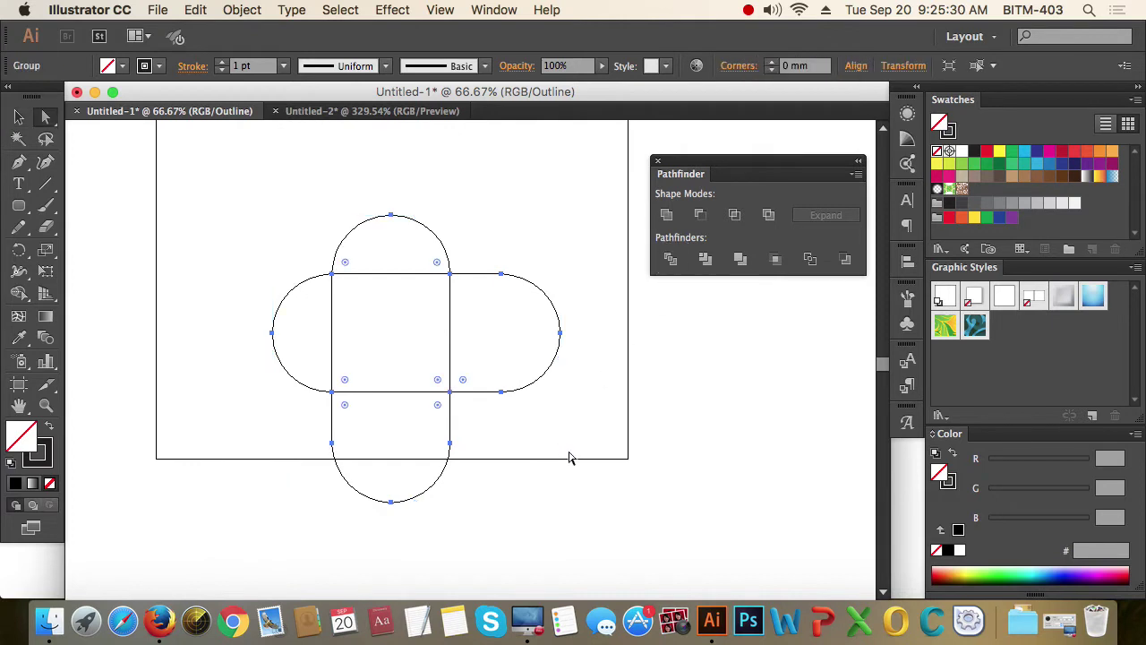
# - Delete the divided pieces extending to the right of and below the central square
pyautogui.moveTo(569, 458); pyautogui.dragTo(504, 343)
pyautogui.press('Delete')
pyautogui.moveTo(504, 507); pyautogui.dragTo(378, 469)
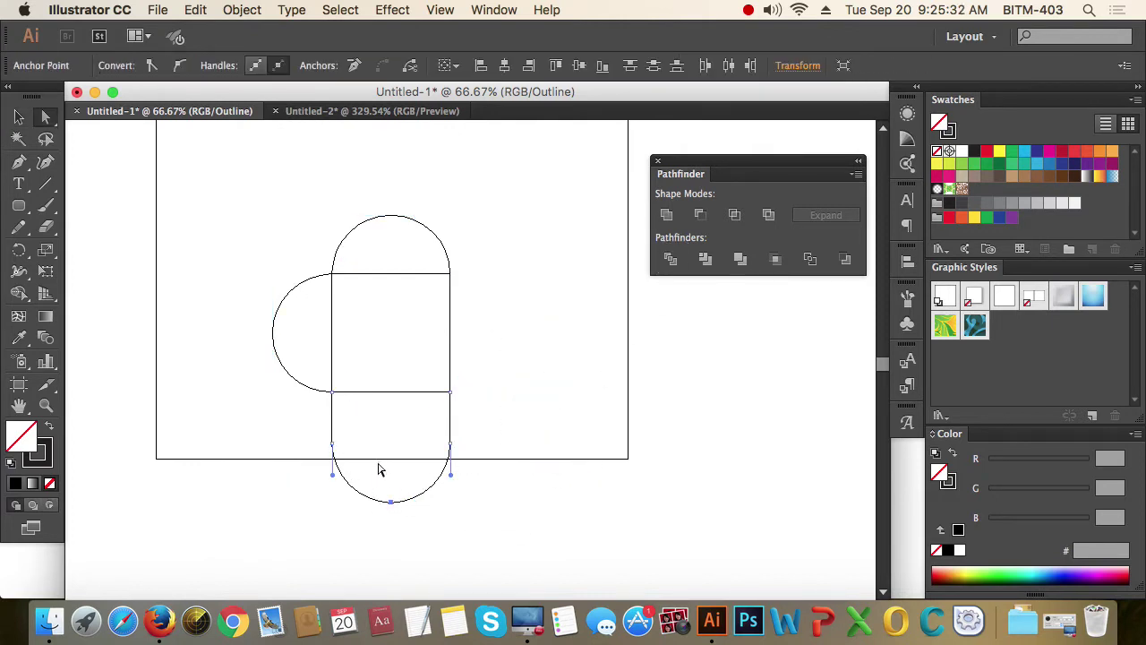
pyautogui.press('Delete')
# - Rotate the remaining pieces by -45° and unite them into a single heart outline
pyautogui.click(21, 121)
pyautogui.moveTo(241, 226); pyautogui.dragTo(551, 412)
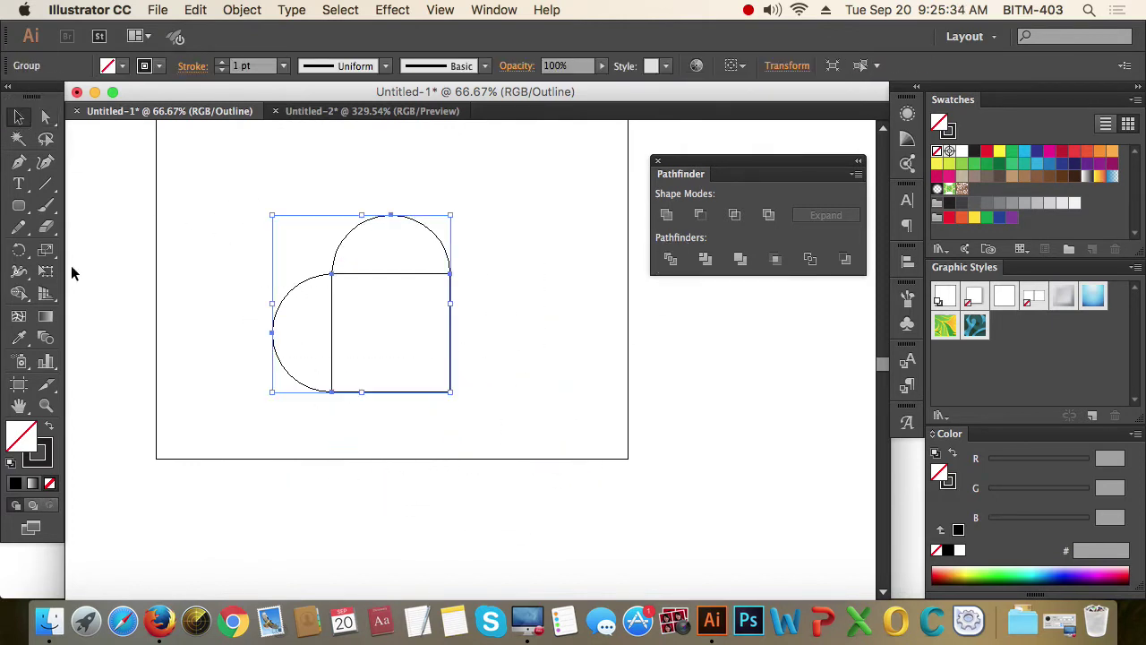
pyautogui.doubleClick(20, 250)
pyautogui.write('-45')
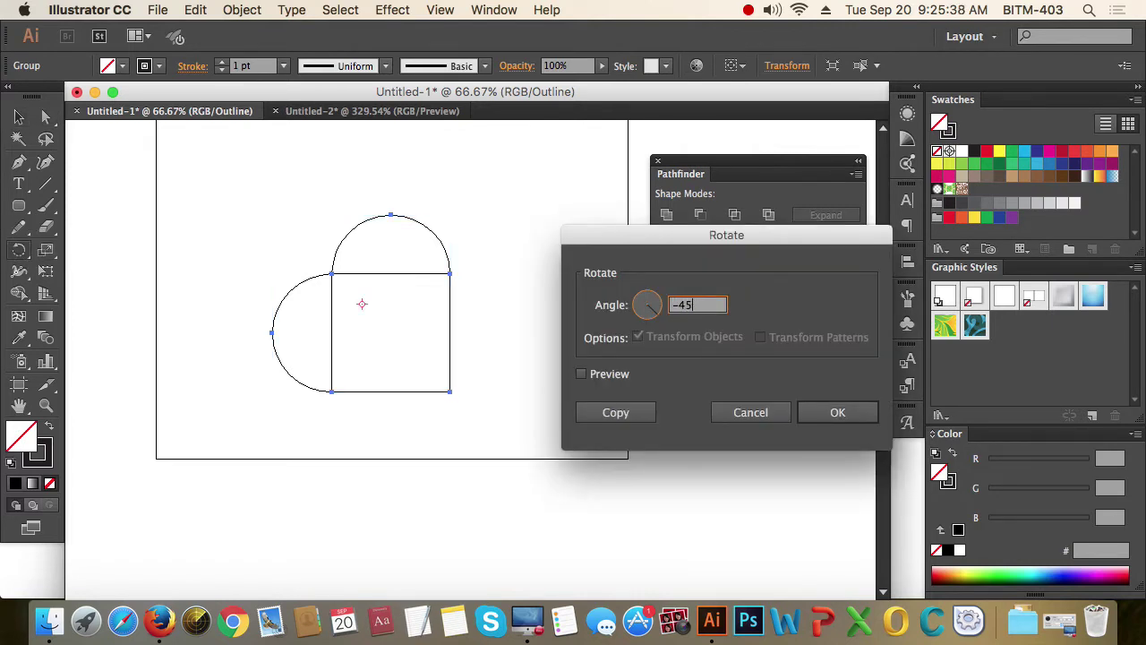
pyautogui.press('Return')
pyautogui.press('v')
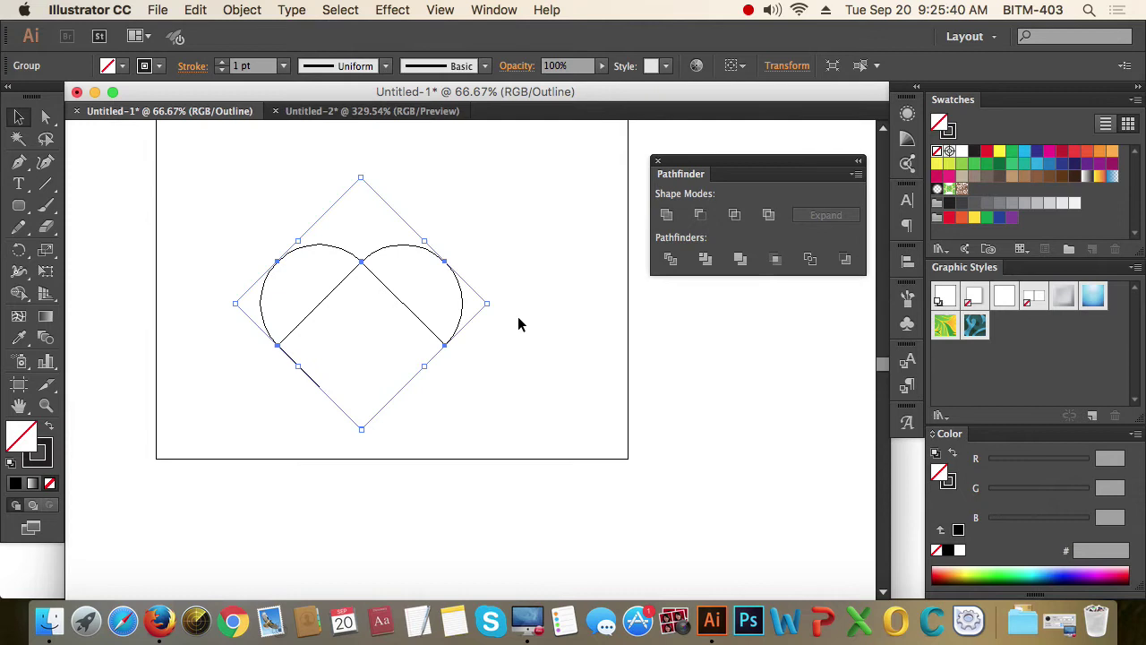
pyautogui.click(667, 214)
pyautogui.click(561, 352)
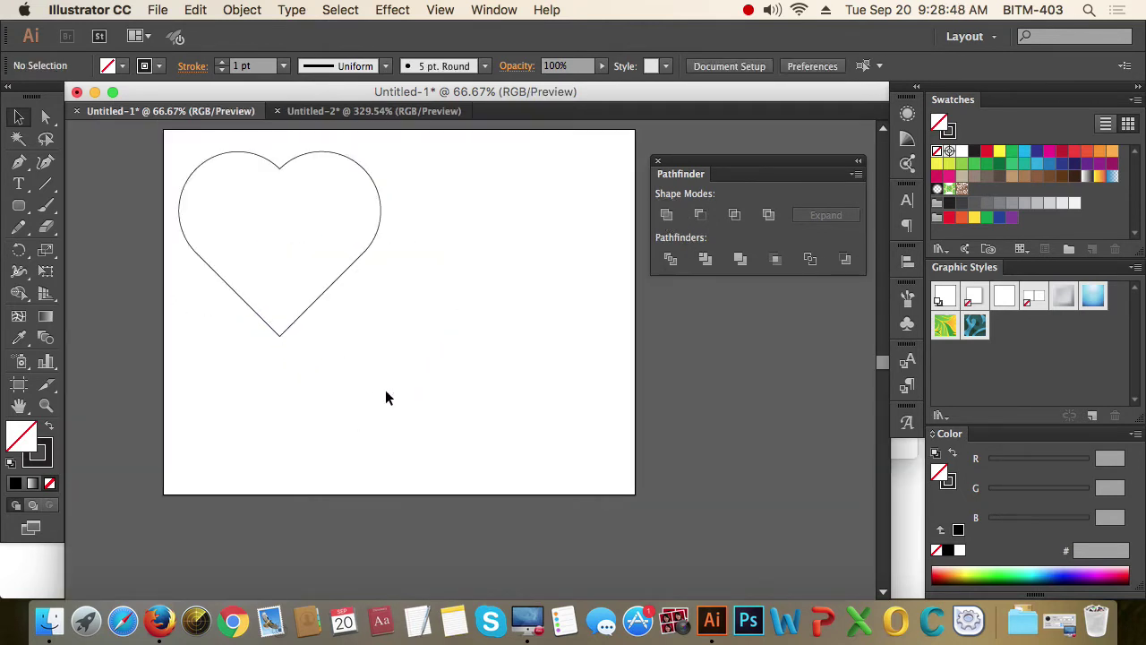
# - Add the text BITM in Futura to the lower right of the heart and enlarge it to about 228 pt
pyautogui.press('t')
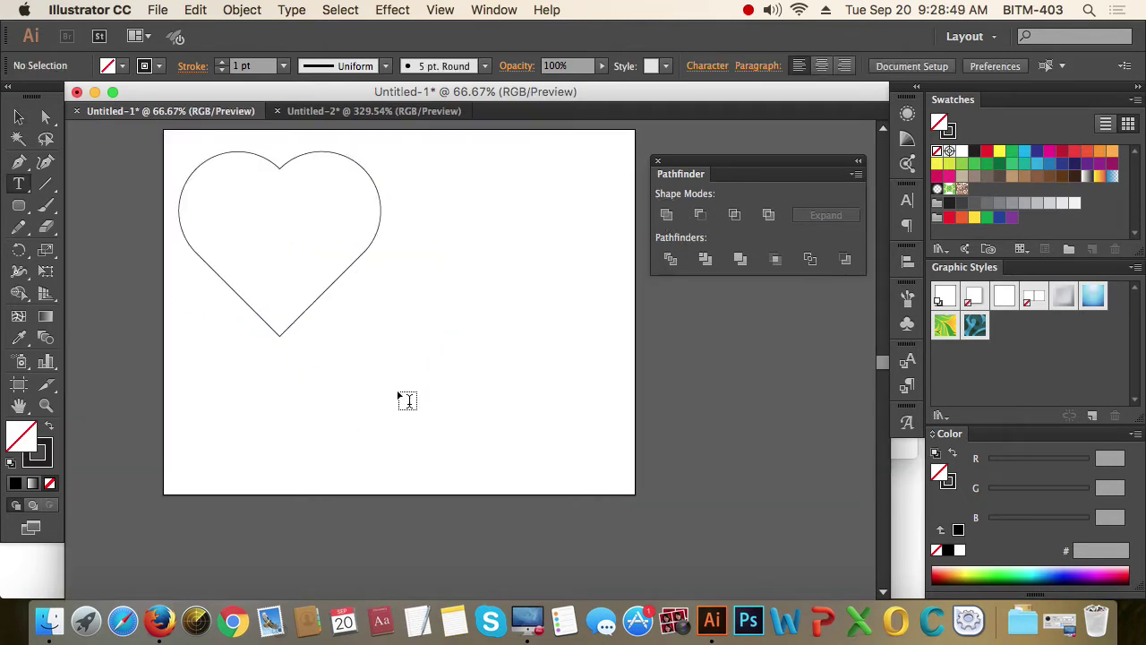
pyautogui.click(426, 355)
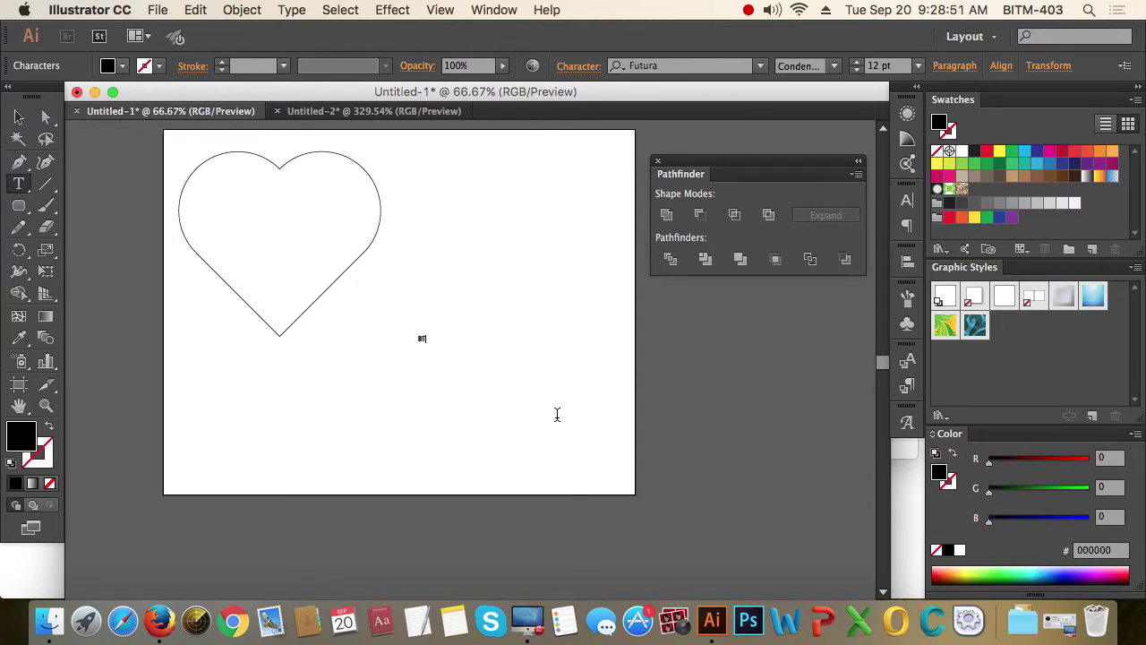
pyautogui.press('Escape')
pyautogui.moveTo(433, 349); pyautogui.dragTo(522, 346)
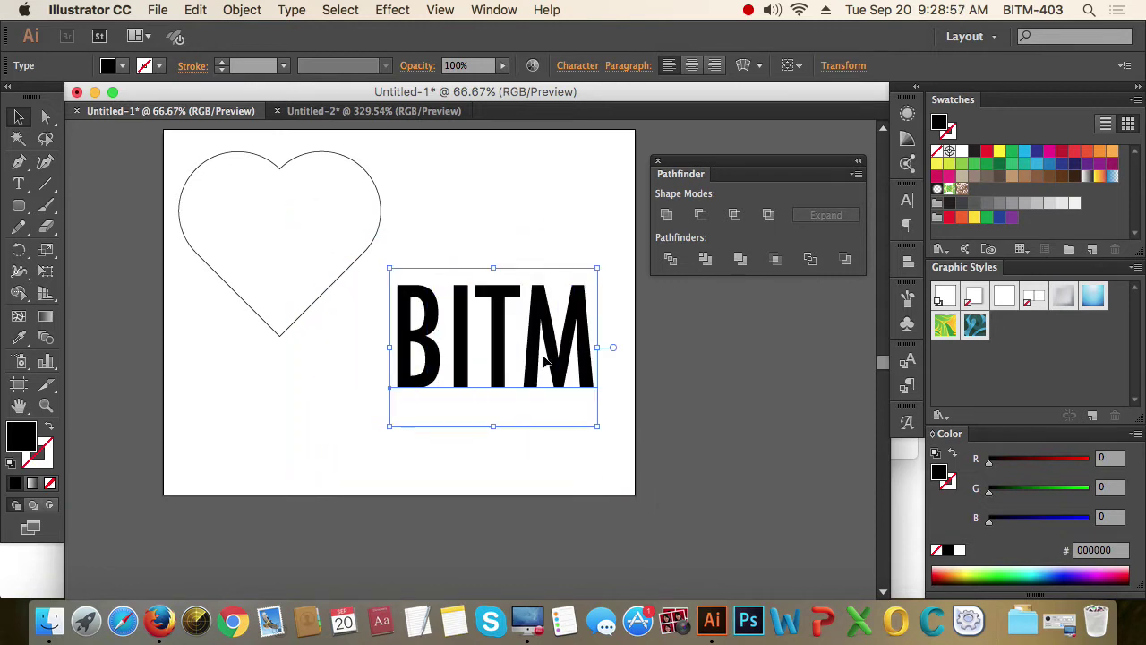
# - Place a duplicate of the BITM text off the artboard's left side and shift the original slightly left
pyautogui.moveTo(421, 324); pyautogui.dragTo(64, 383)
pyautogui.moveTo(199, 405); pyautogui.dragTo(83, 432)
pyautogui.click(301, 448)
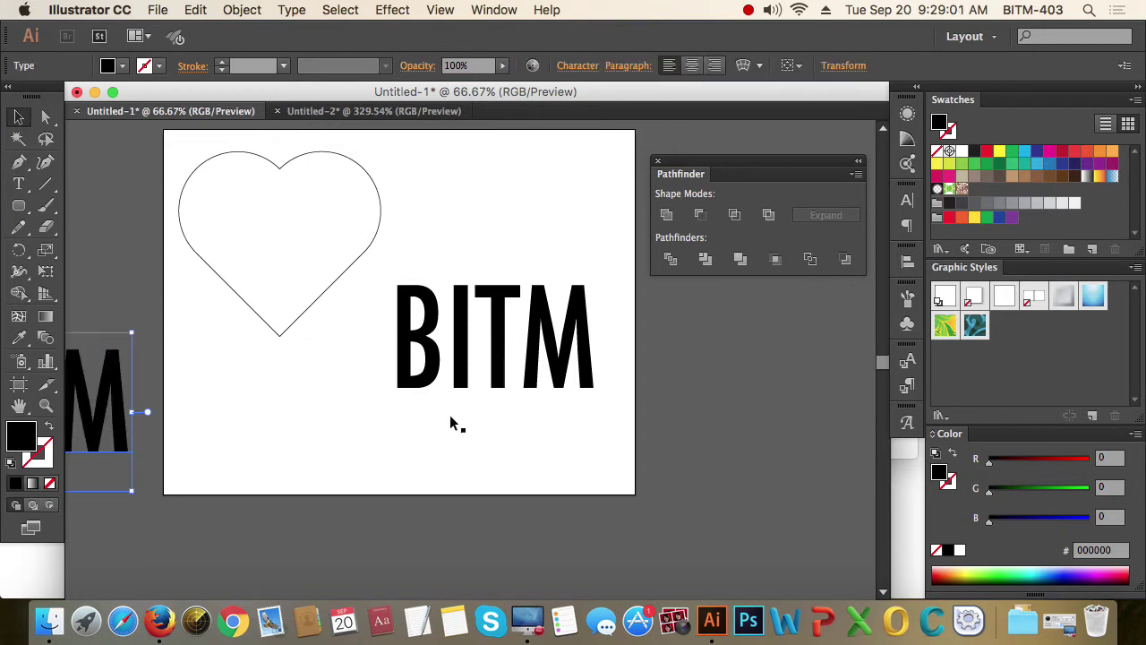
pyautogui.click(507, 350)
pyautogui.moveTo(541, 361); pyautogui.dragTo(513, 359)
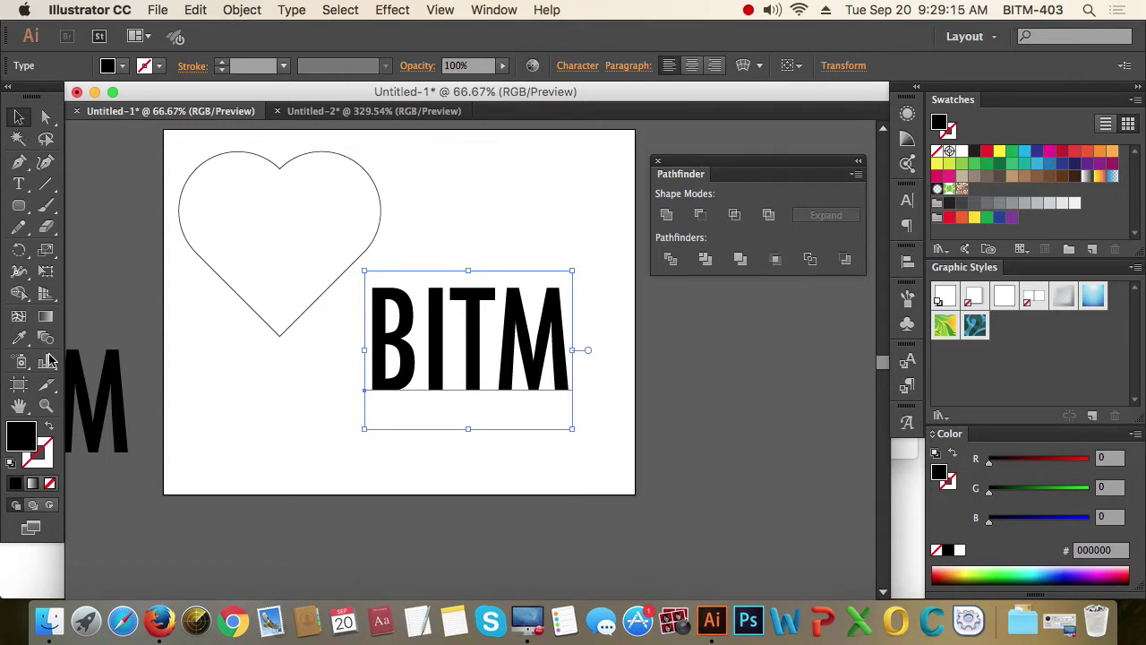
pyautogui.press('t')
pyautogui.doubleClick(467, 327)
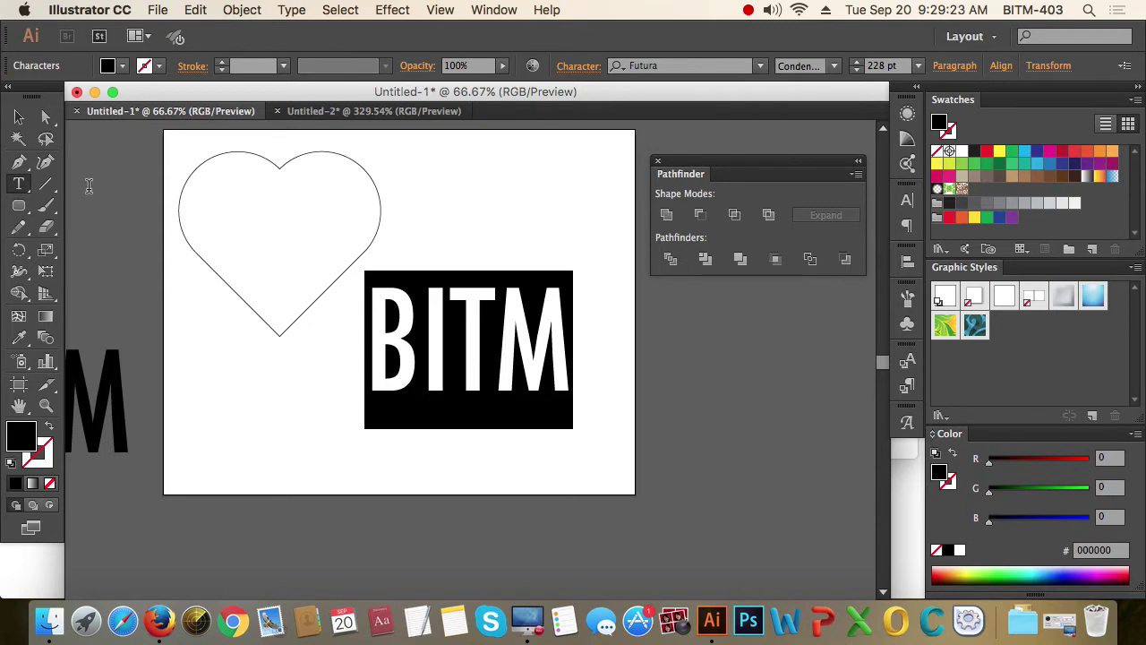
pyautogui.click(18, 117)
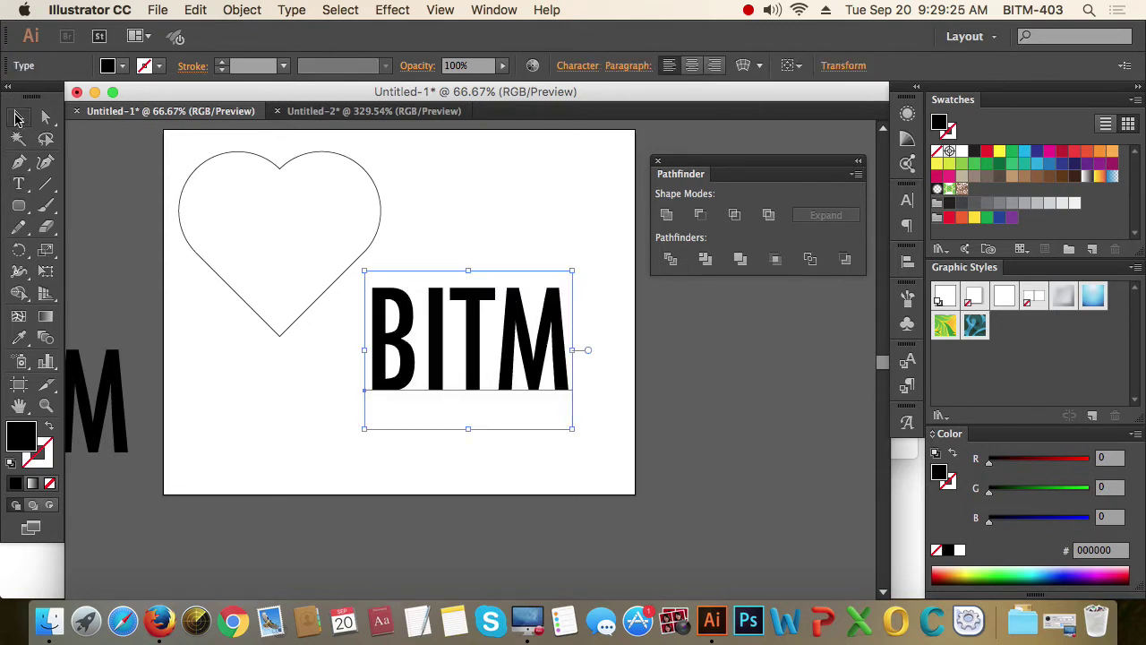
# - Start a warp envelope on the BITM text beside the heart, keeping the artwork visible beside the options
pyautogui.click(761, 68)
pyautogui.click(765, 33)
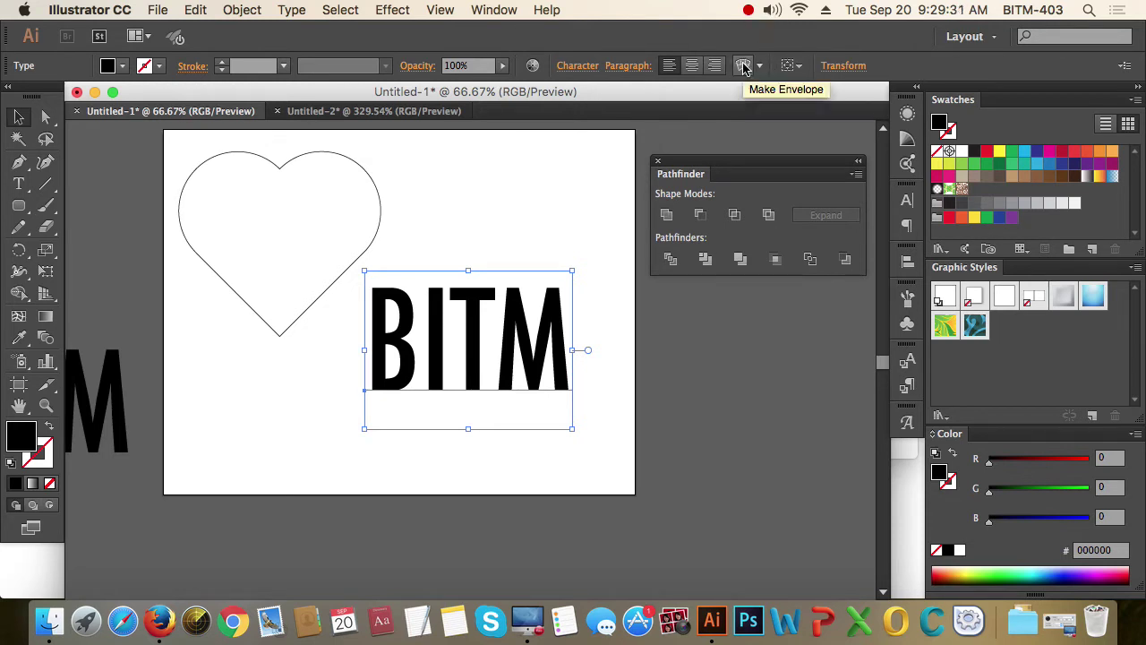
pyautogui.click(743, 68)
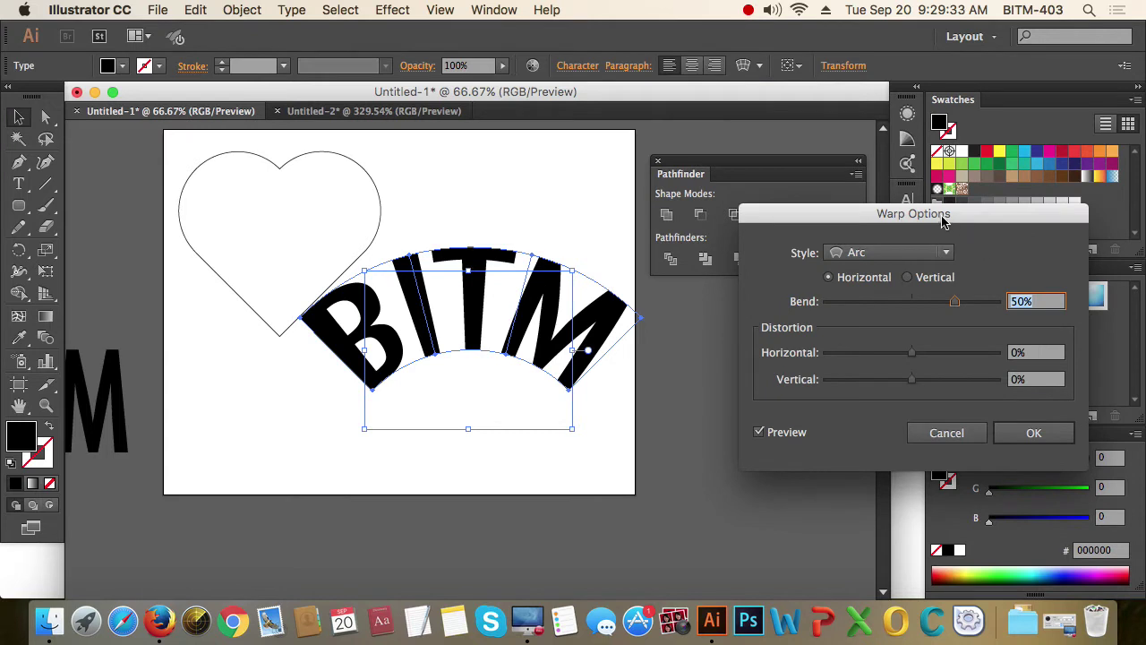
pyautogui.moveTo(942, 220); pyautogui.dragTo(891, 137)
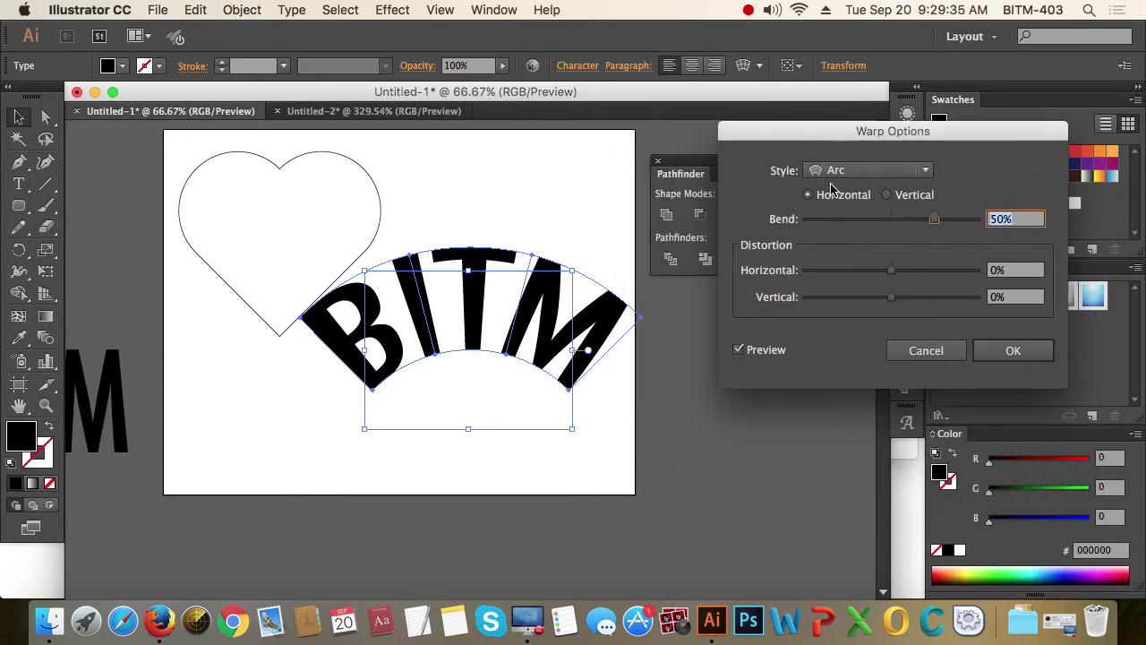
# - Preview the Twist, Wave, Arc Upper and Arc warp styles on the BITM text
pyautogui.click(925, 172)
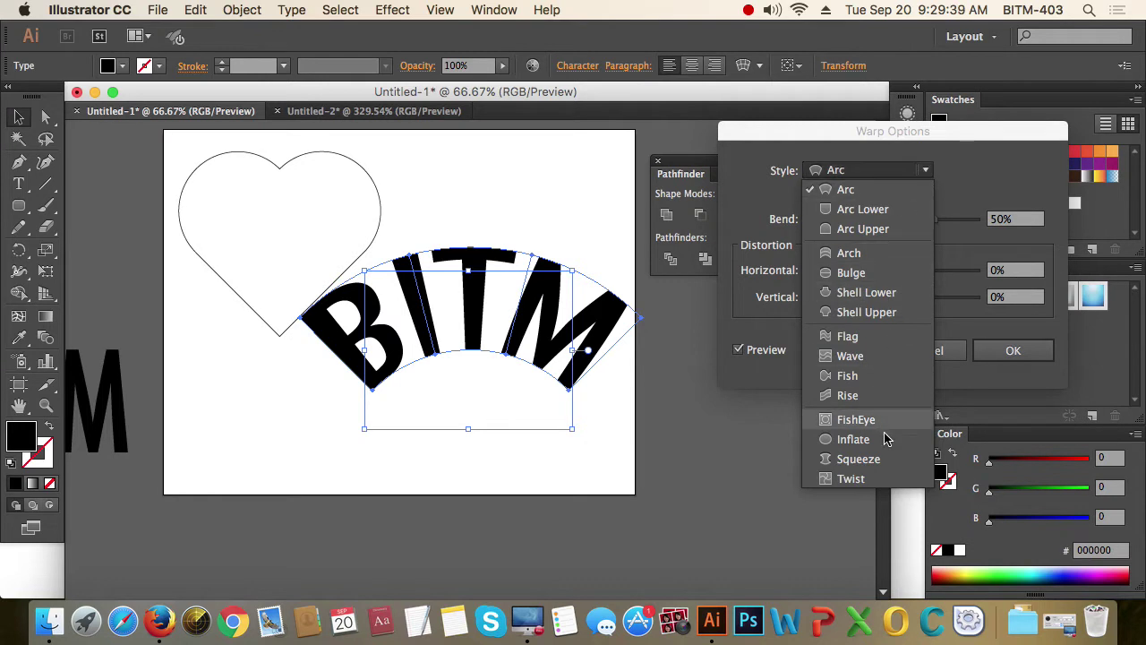
pyautogui.click(878, 477)
pyautogui.click(922, 170)
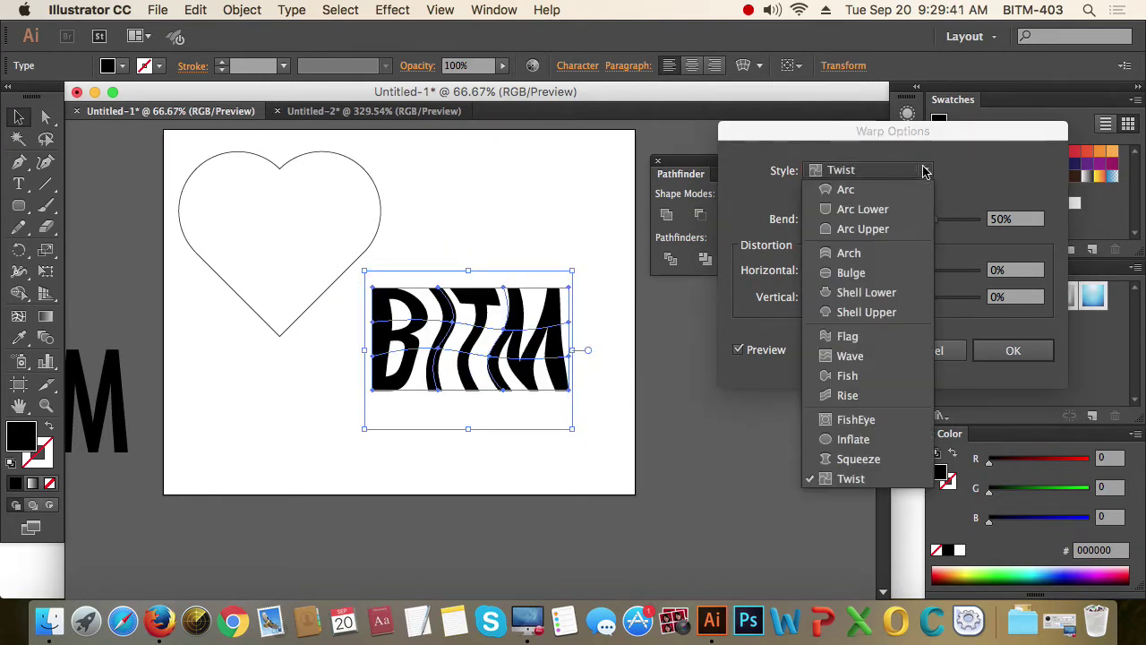
pyautogui.click(884, 353)
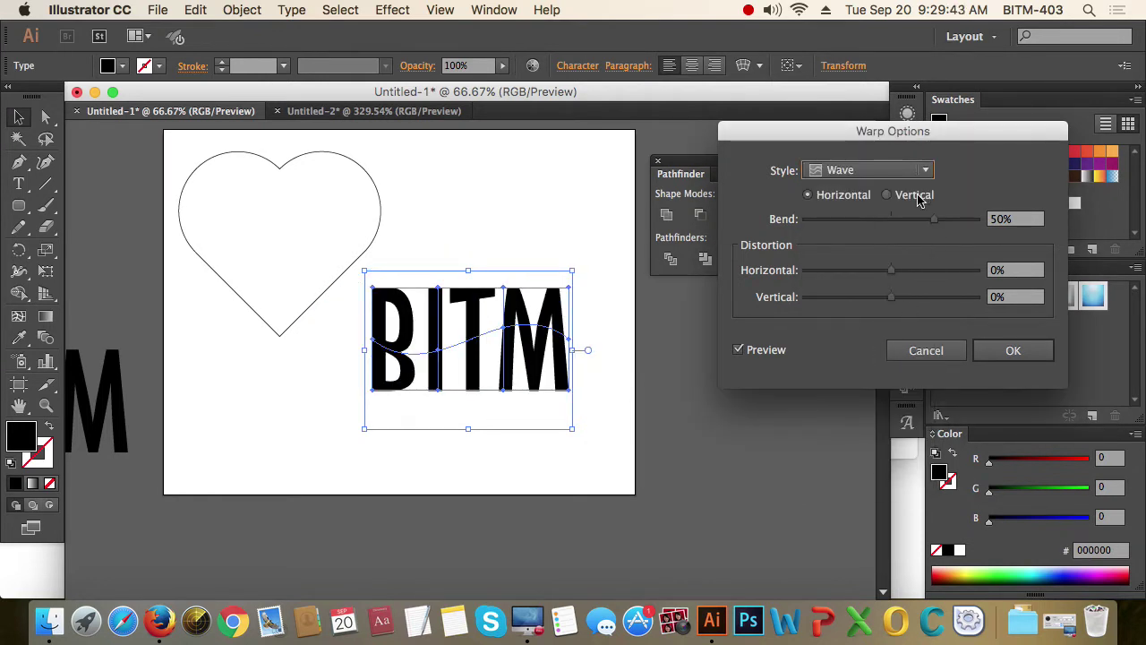
pyautogui.click(923, 171)
pyautogui.click(900, 231)
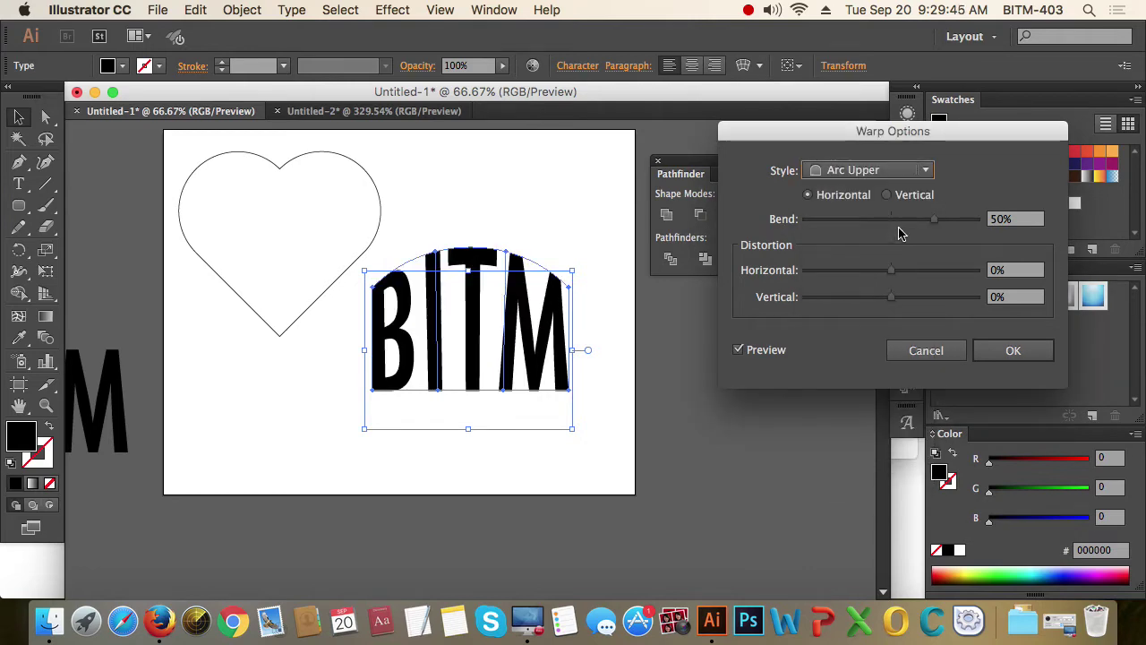
pyautogui.click(922, 170)
pyautogui.click(870, 190)
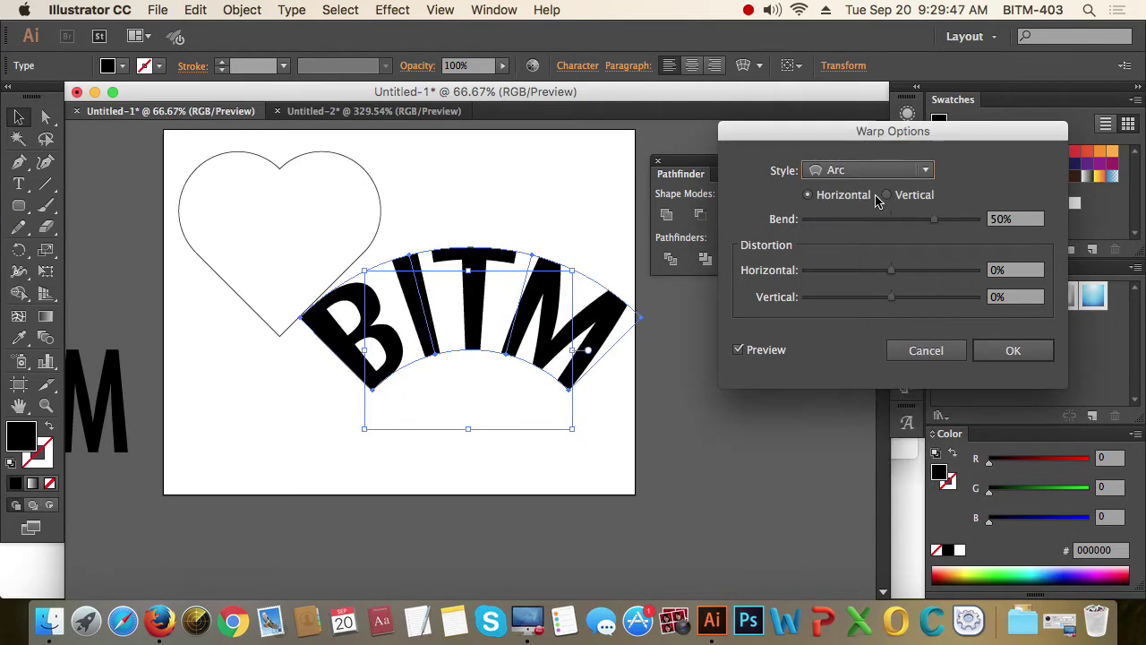
# - Apply a vertical Squeeze warp with a 73% bend to the BITM text
pyautogui.moveTo(935, 225); pyautogui.dragTo(886, 225)
pyautogui.click(887, 195)
pyautogui.click(908, 171)
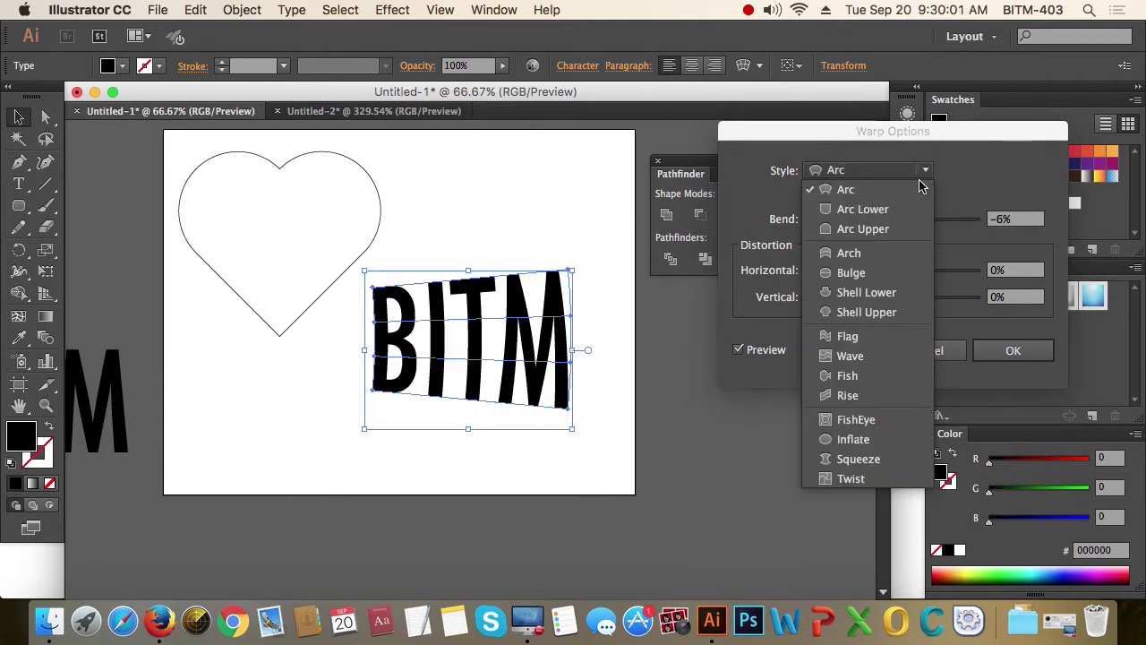
pyautogui.click(865, 459)
pyautogui.moveTo(887, 219); pyautogui.dragTo(955, 227)
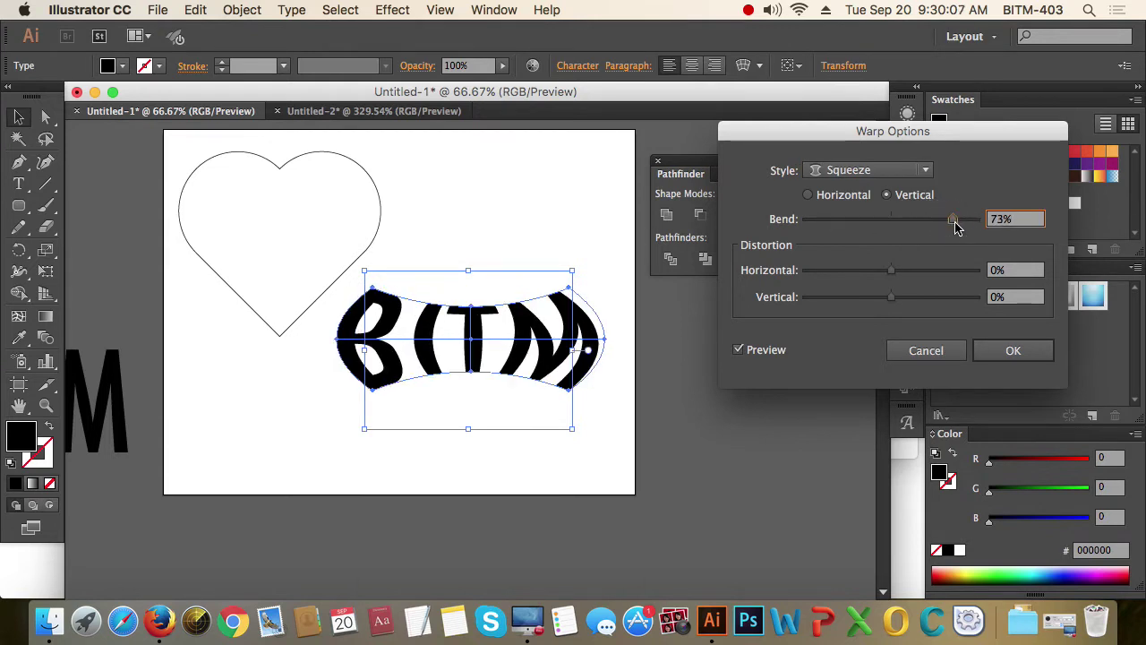
pyautogui.click(1021, 351)
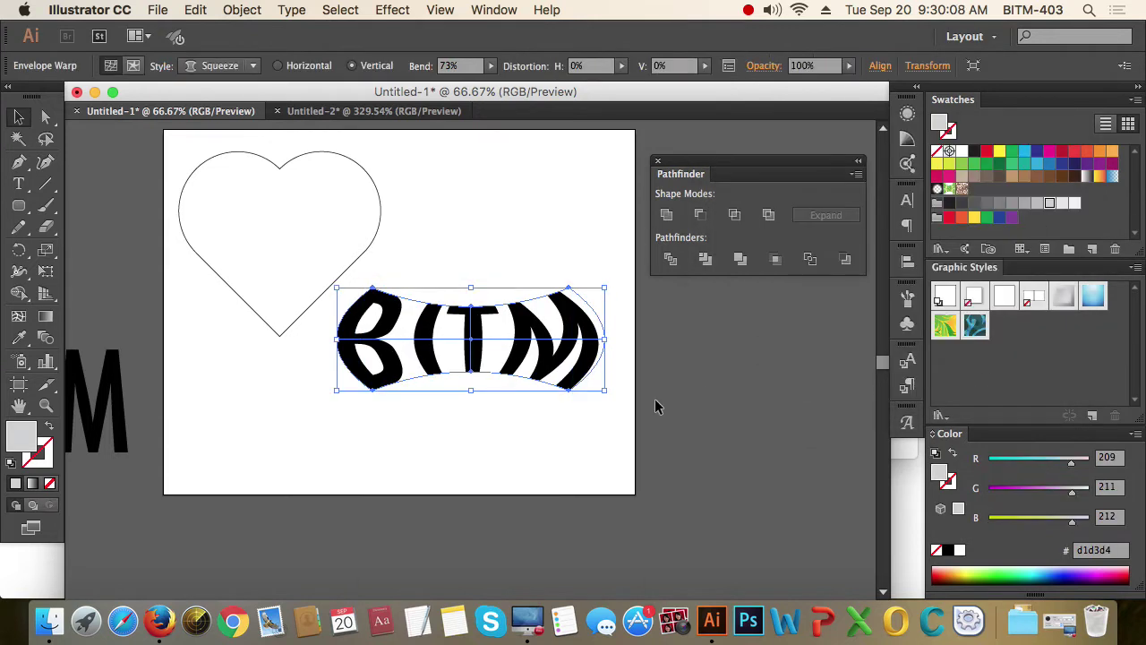
pyautogui.click(716, 427)
# - Delete the warped BITM text and bring the spare BITM copy onto the artboard, overlapping the heart's lower right side
pyautogui.click(537, 340)
pyautogui.press('Delete')
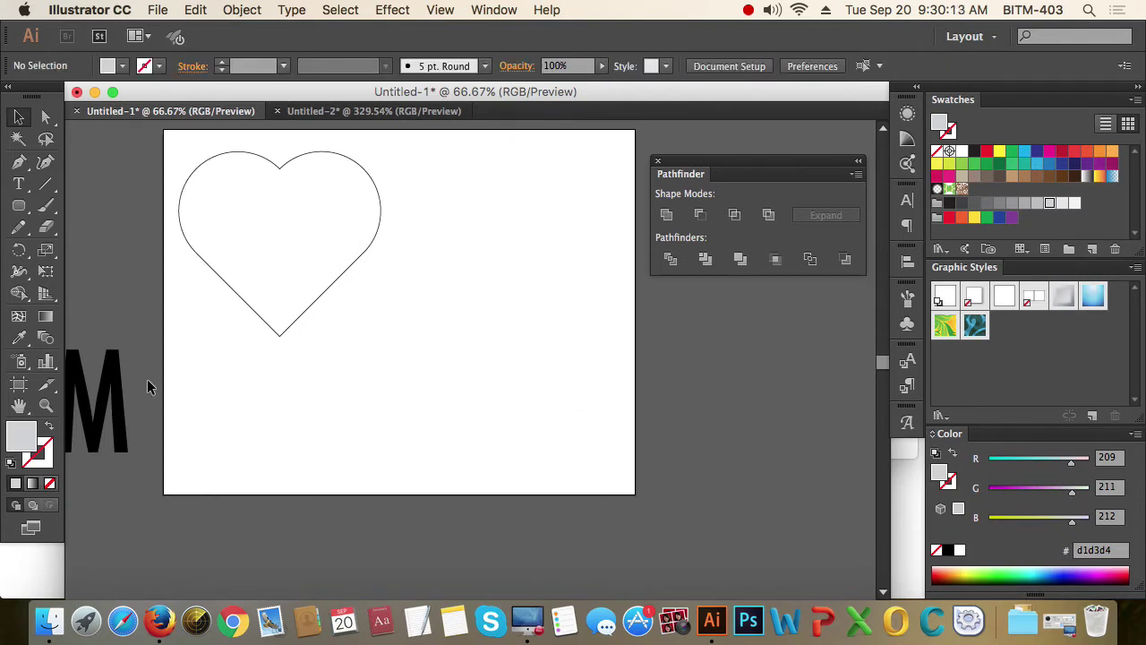
pyautogui.moveTo(114, 394); pyautogui.dragTo(452, 383)
pyautogui.moveTo(439, 268); pyautogui.dragTo(309, 193)
pyautogui.moveTo(412, 416); pyautogui.dragTo(461, 321)
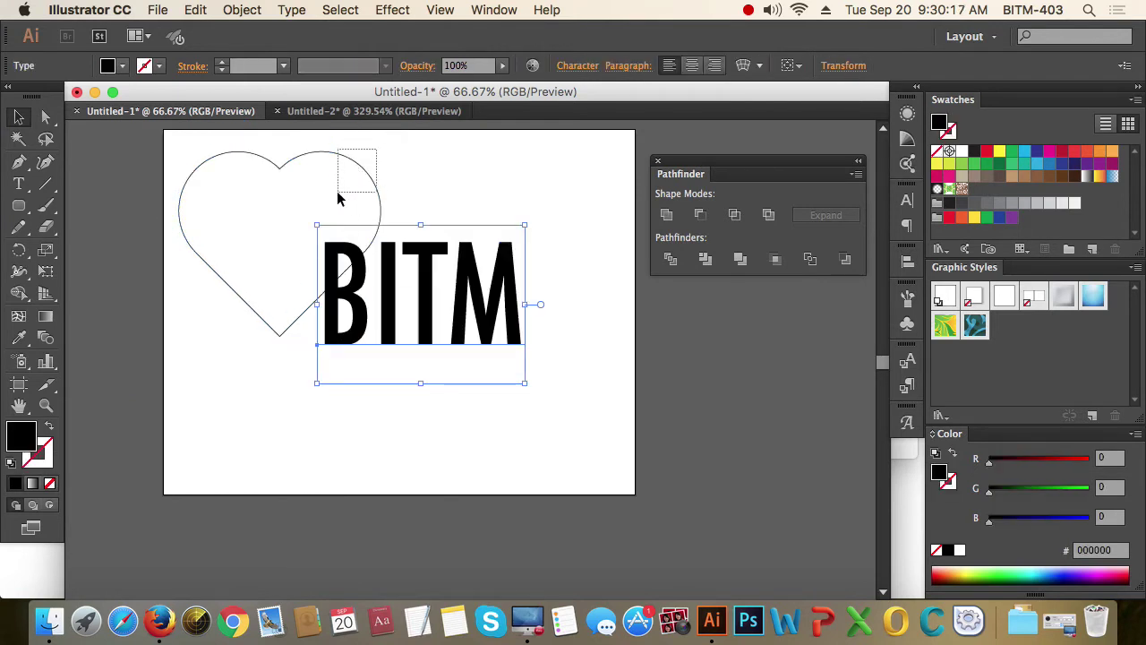
# - Position the heart outline centred over the BITM text and bring it to the front
pyautogui.click(368, 186)
pyautogui.moveTo(374, 188); pyautogui.dragTo(507, 251)
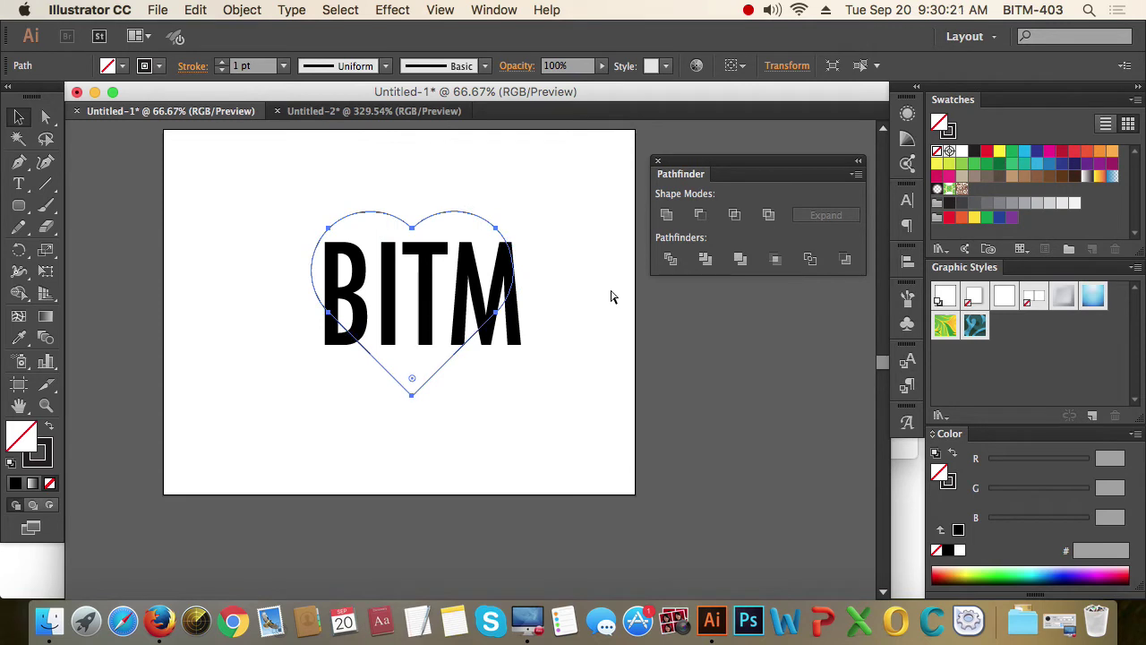
pyautogui.press('super+shift+b')
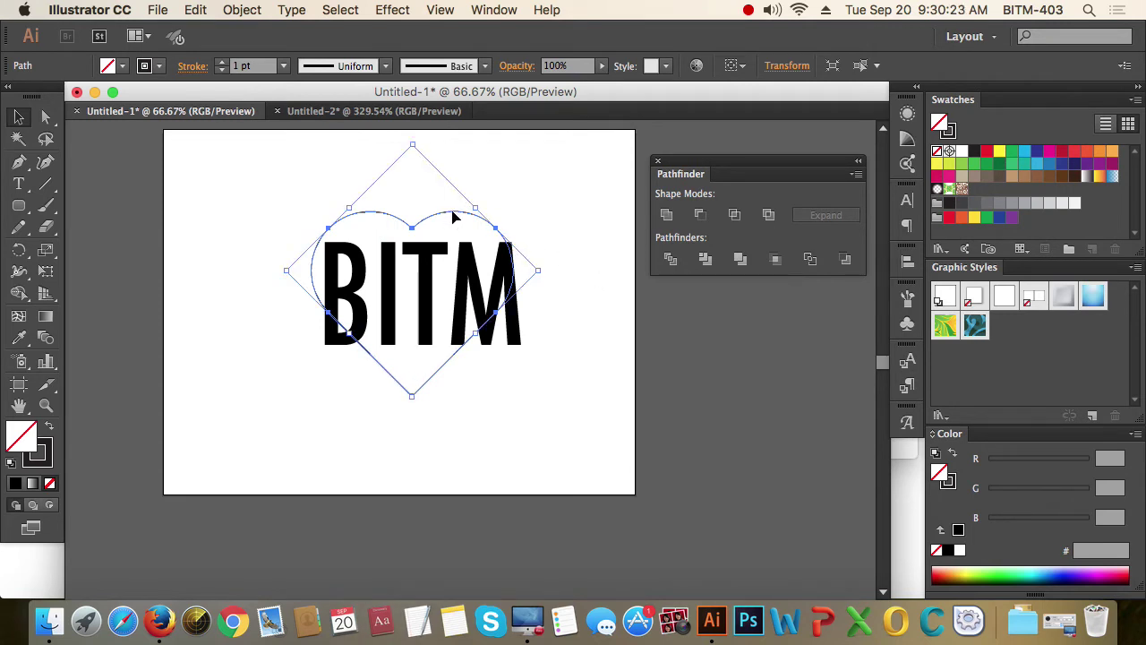
pyautogui.moveTo(453, 217); pyautogui.dragTo(459, 215)
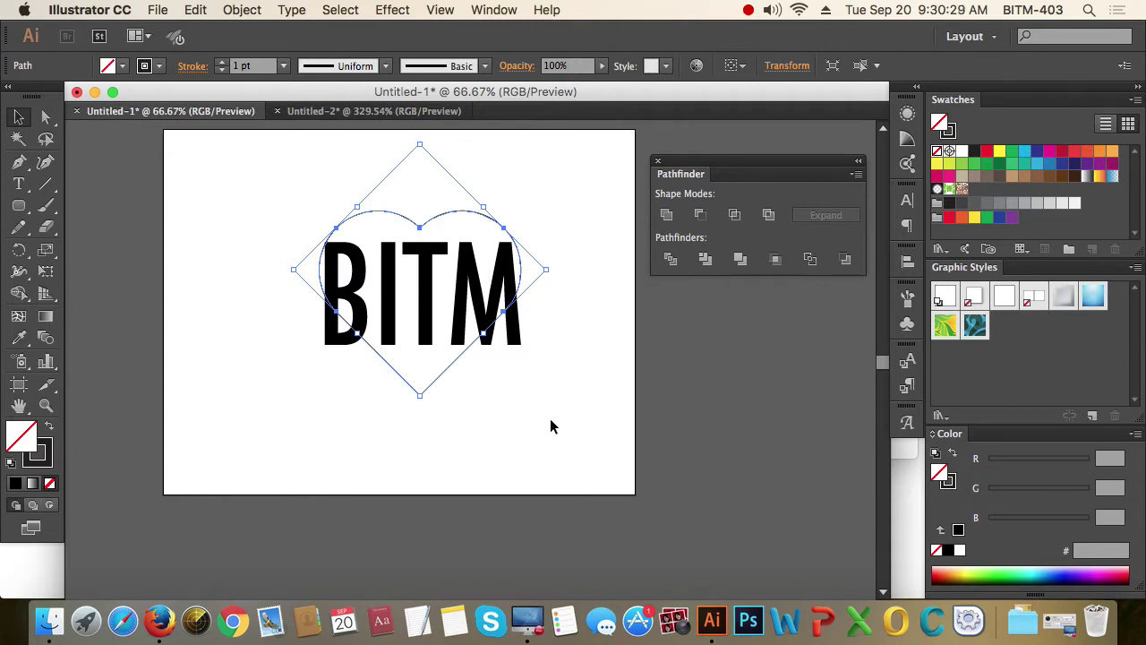
pyautogui.rightClick(471, 352)
pyautogui.moveTo(565, 576)
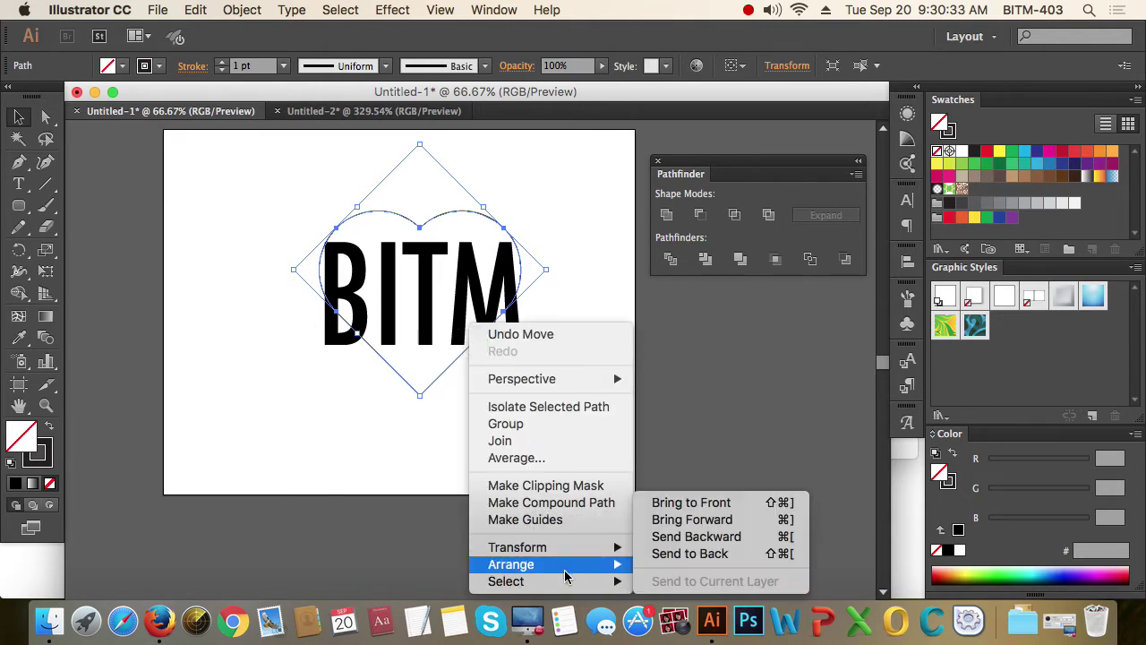
pyautogui.click(691, 503)
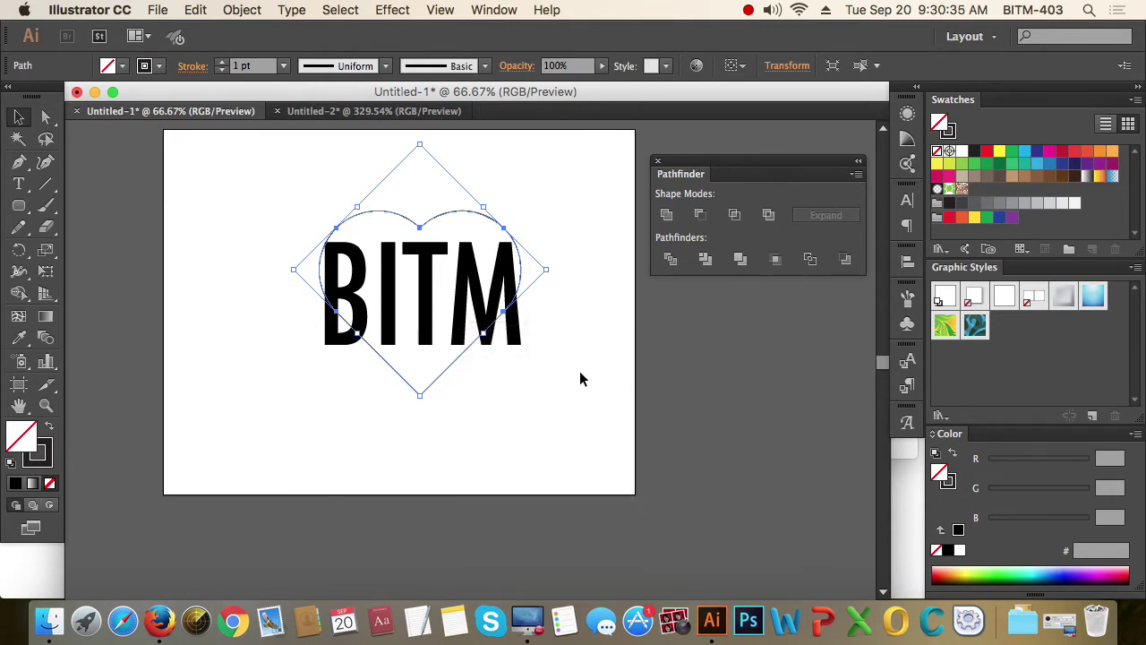
# - Shift the BITM text slightly left and envelope-distort it with the heart as the top object
pyautogui.click(515, 402)
pyautogui.click(517, 337)
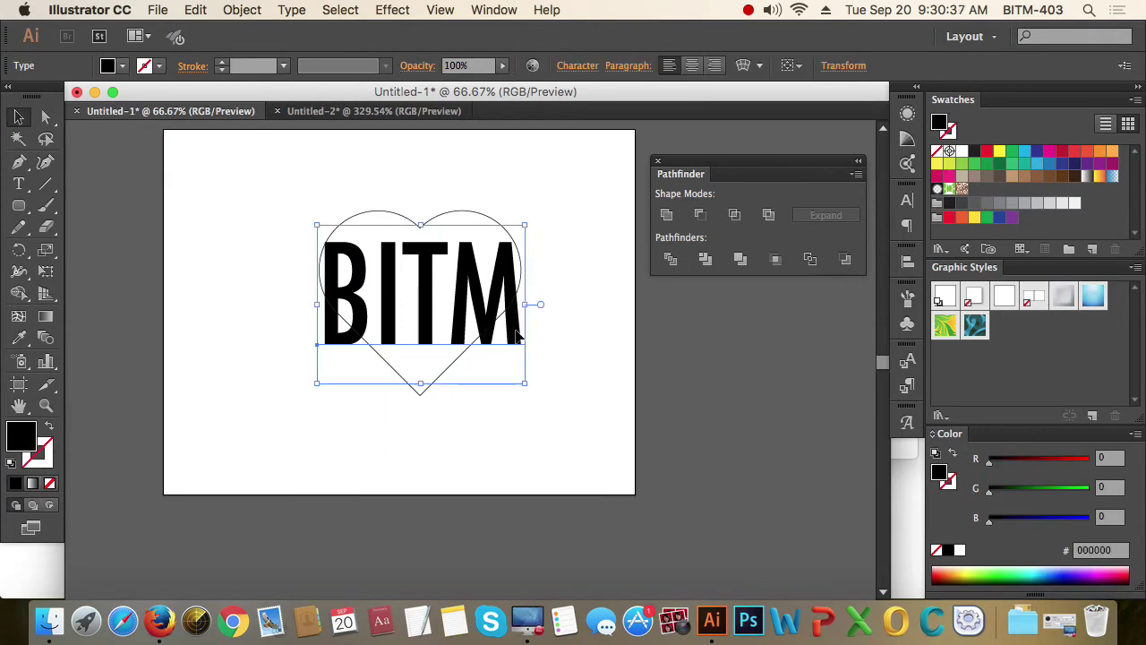
pyautogui.moveTo(607, 421); pyautogui.dragTo(389, 225)
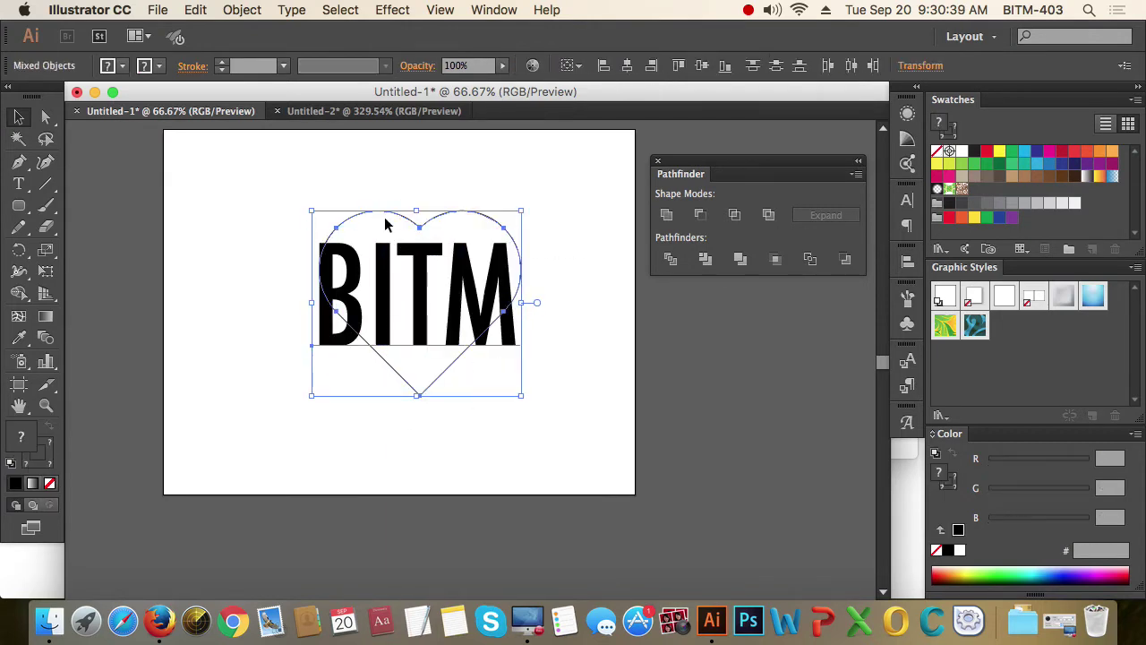
pyautogui.click(234, 10)
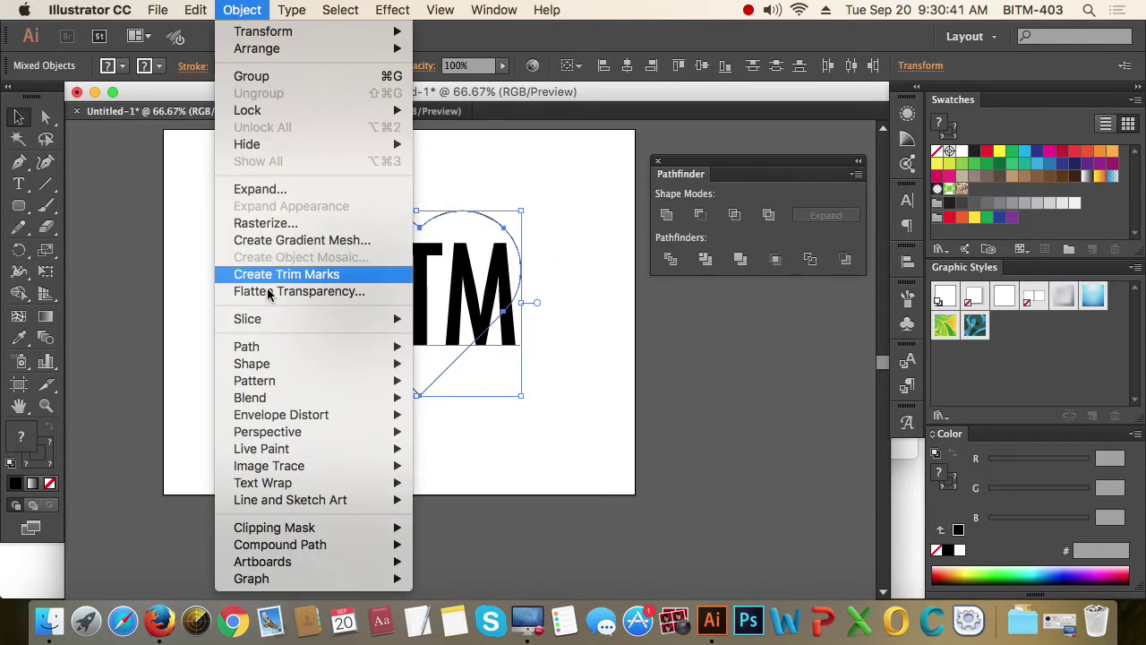
pyautogui.moveTo(269, 417)
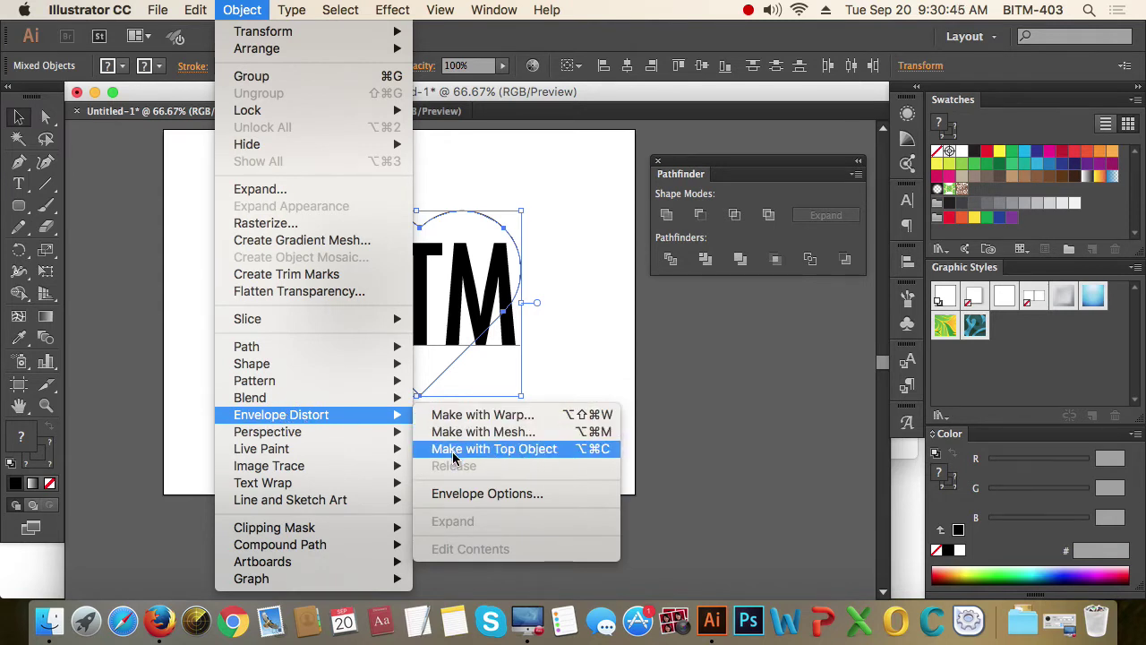
pyautogui.click(524, 449)
pyautogui.click(580, 459)
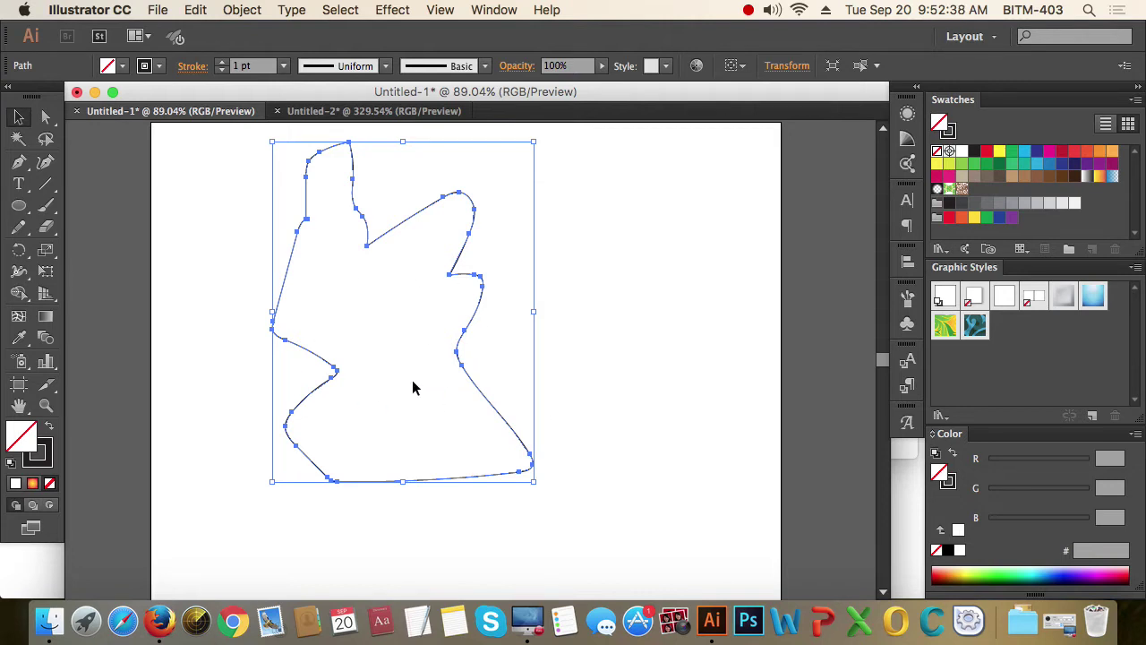
# - Turn the irregular outline into a yellow-filled shape with a red-filled duplicate offset to its upper left
pyautogui.click(49, 429)
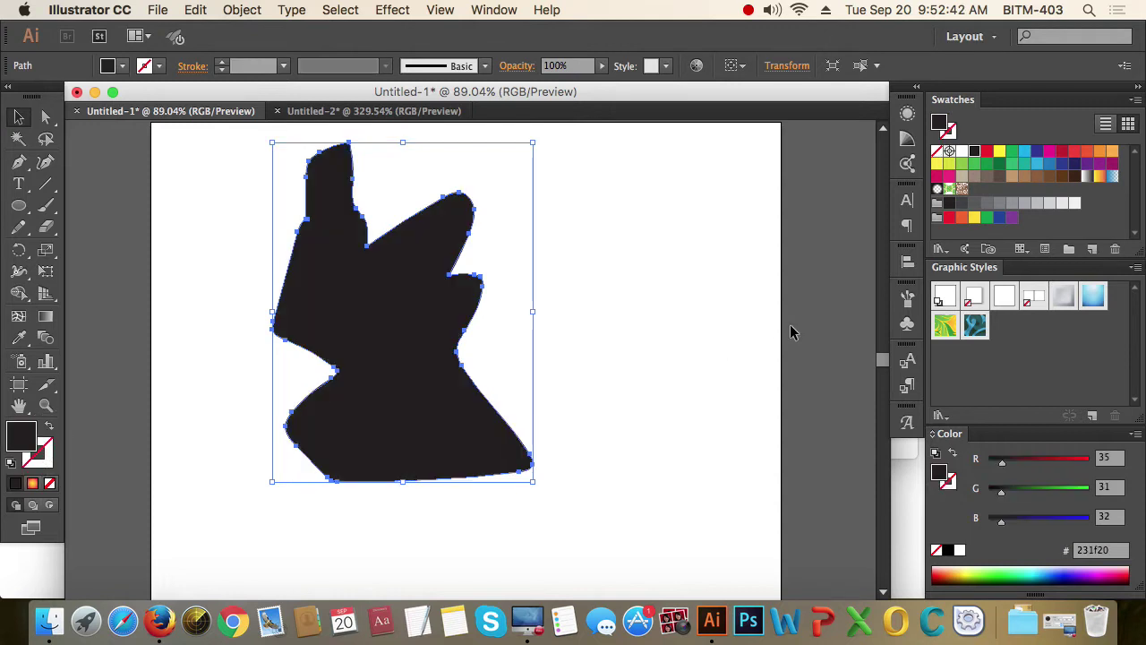
pyautogui.click(987, 150)
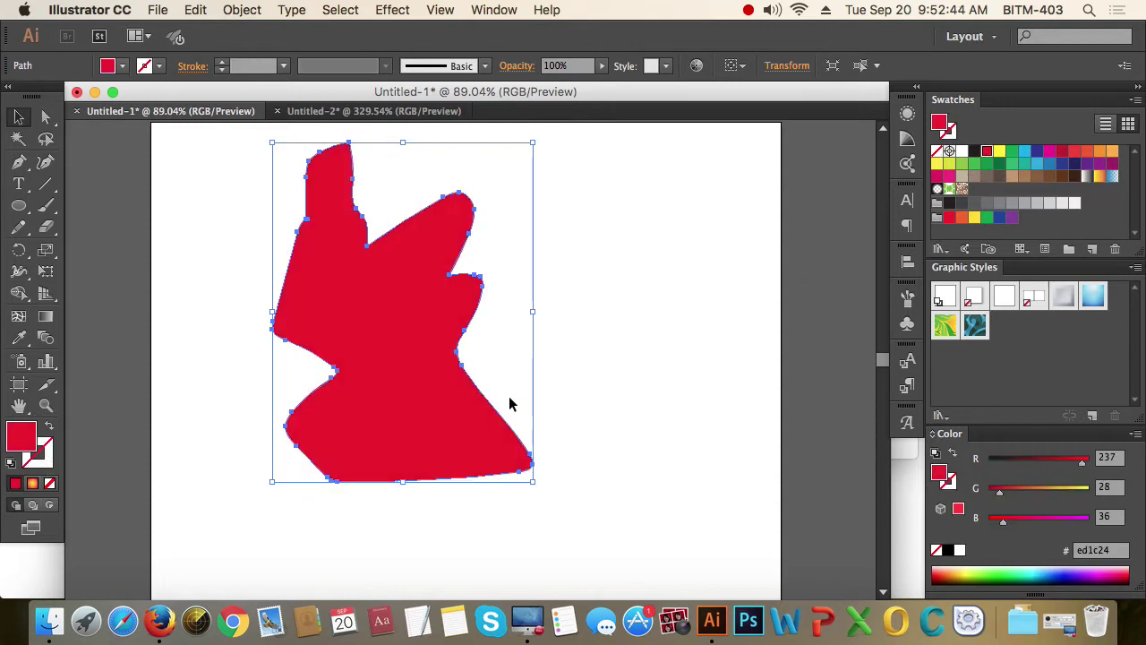
pyautogui.moveTo(488, 442); pyautogui.dragTo(435, 422)
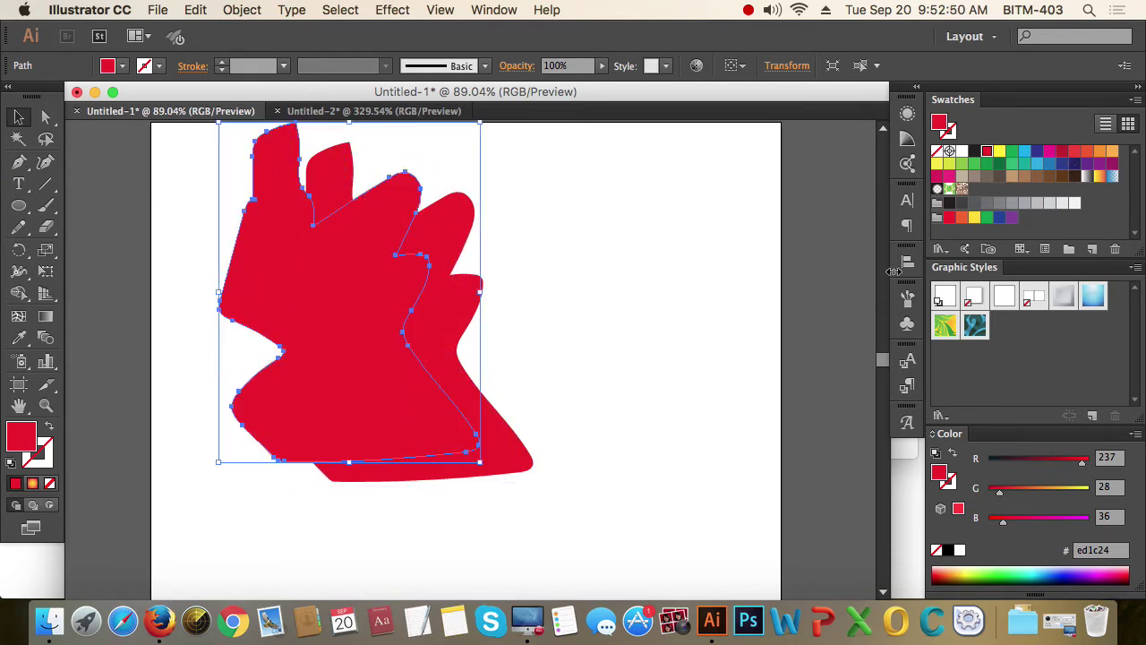
pyautogui.click(523, 456)
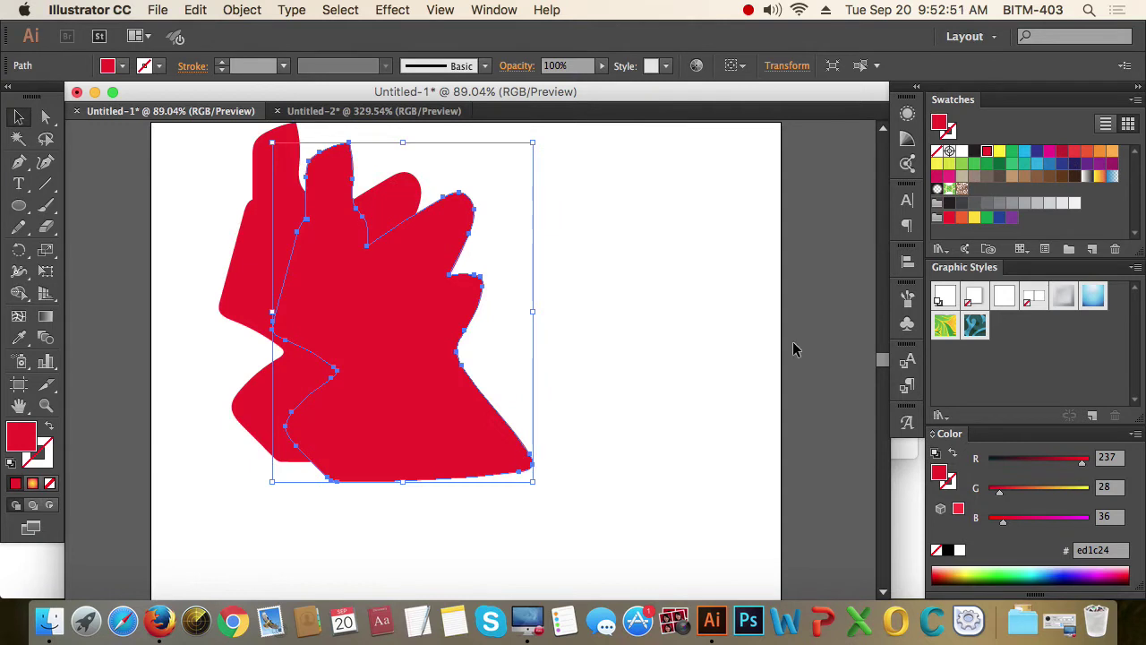
pyautogui.click(1000, 151)
# - Blend the yellow shape with its offset red duplicate using the Blend tool, leaving nothing selected
pyautogui.moveTo(591, 468); pyautogui.dragTo(506, 486)
pyautogui.keyDown('shift'); pyautogui.click(440, 438); pyautogui.keyUp('shift')
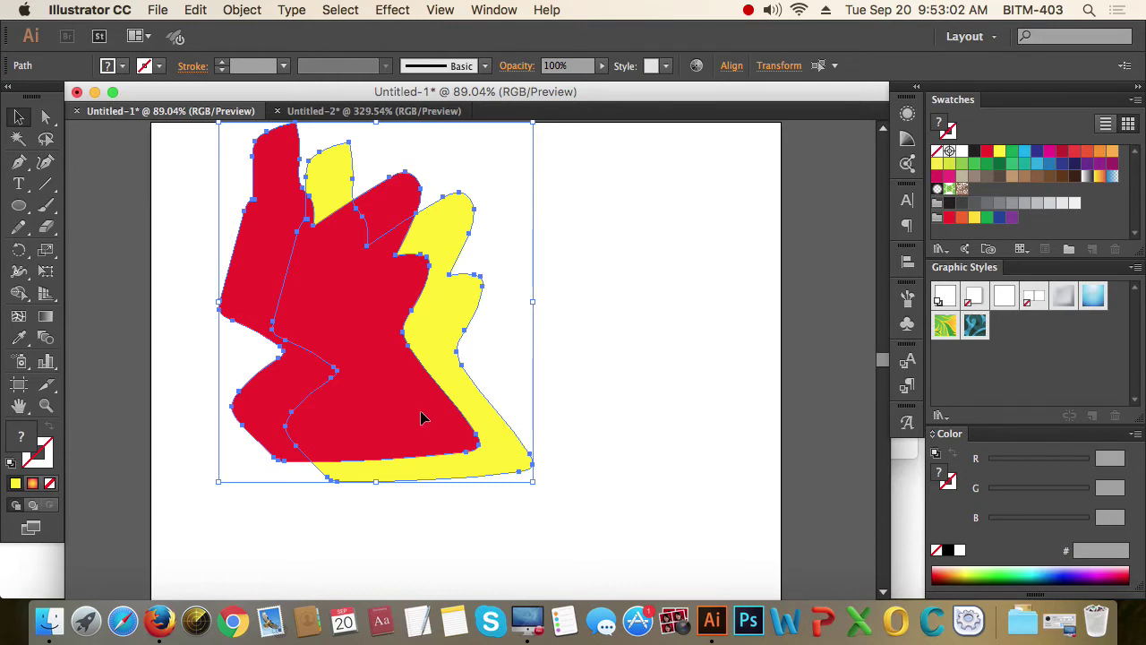
pyautogui.click(46, 339)
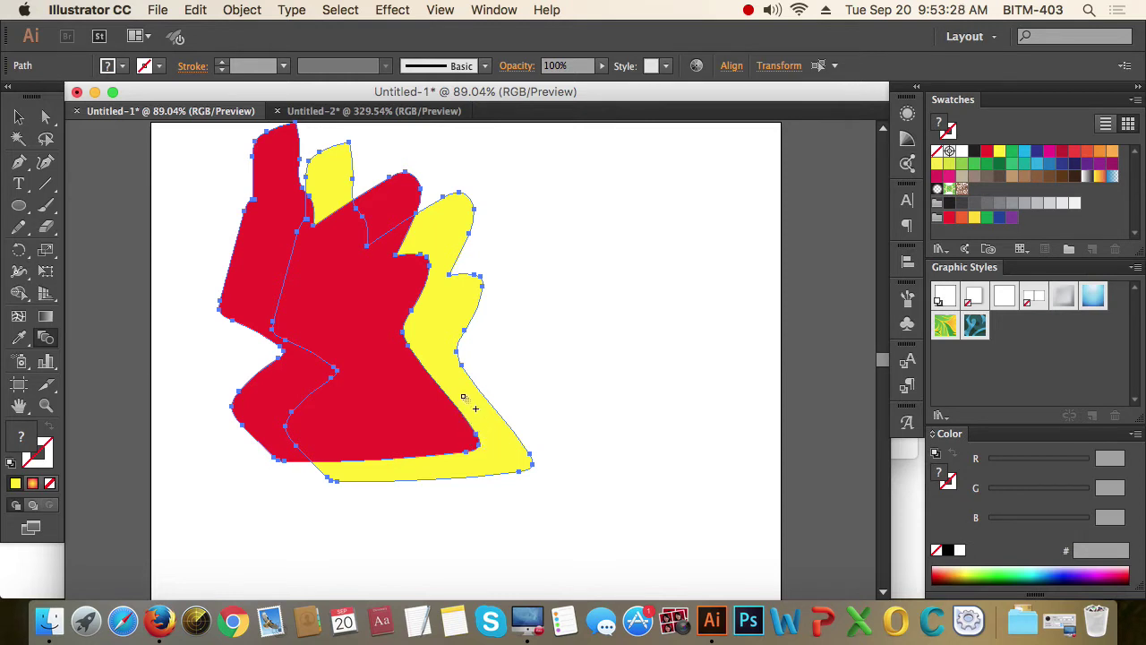
pyautogui.click(530, 457)
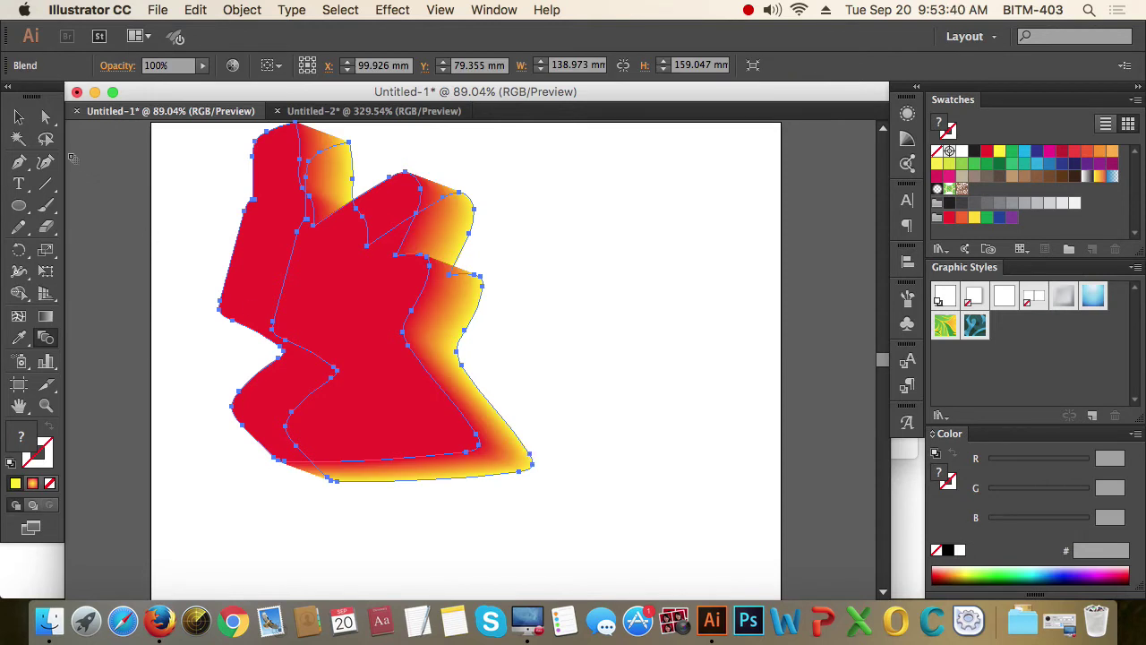
pyautogui.click(18, 117)
pyautogui.click(606, 492)
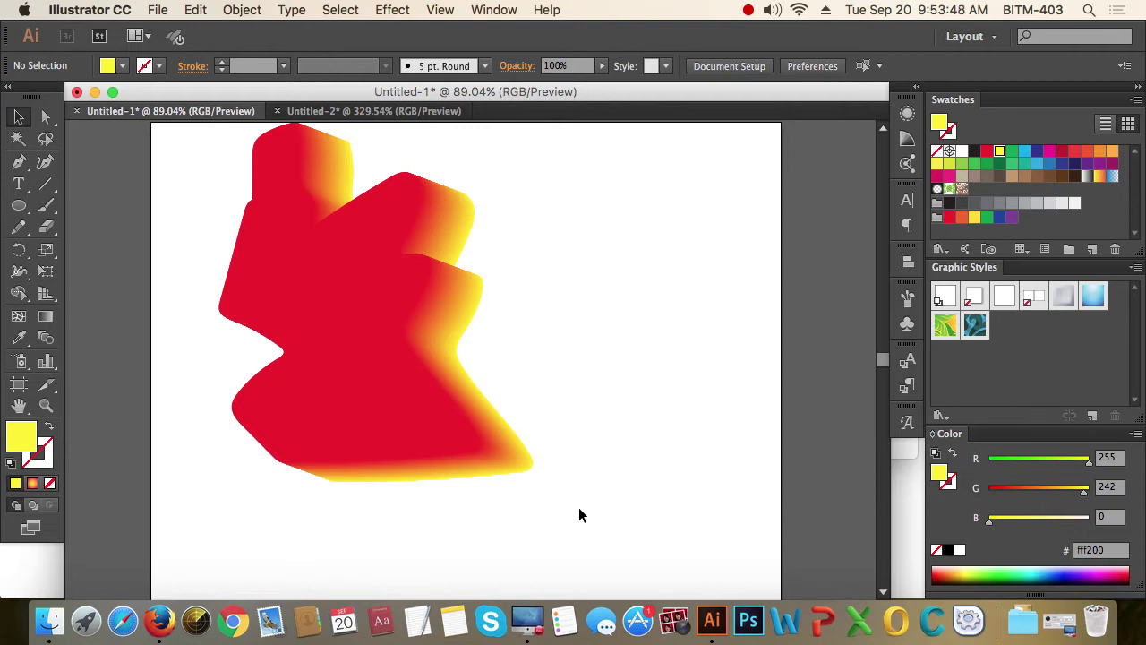
# - Scale the blended shape down to about 62 × 75 mm and move it to the artboard's upper right area
pyautogui.moveTo(579, 515); pyautogui.dragTo(546, 440)
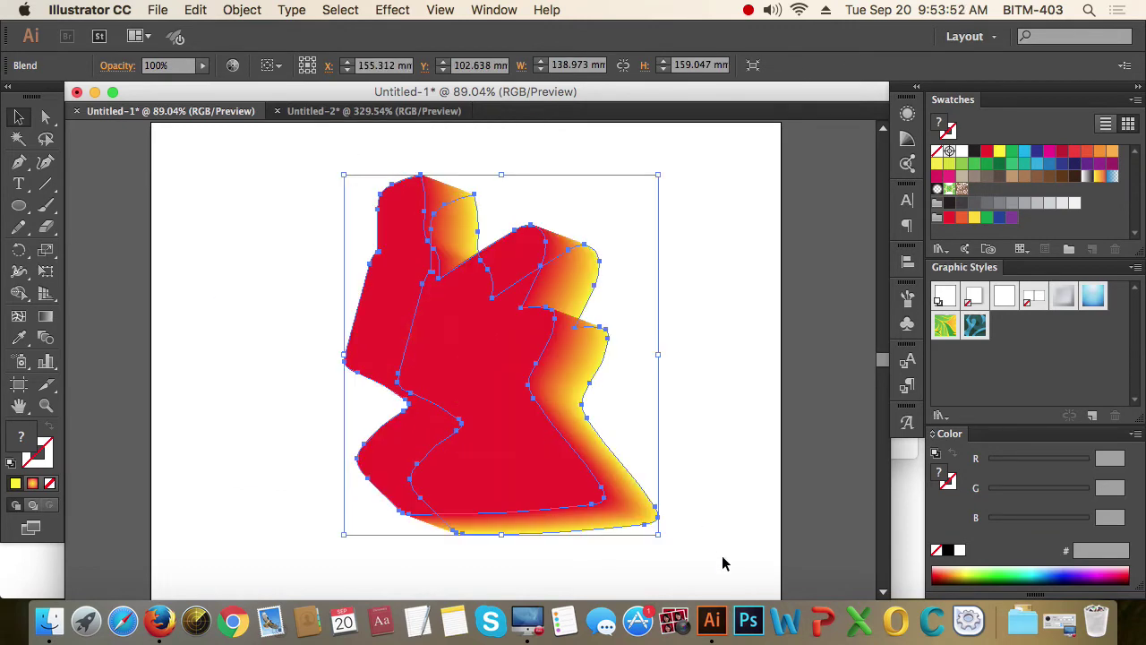
pyautogui.moveTo(658, 535); pyautogui.dragTo(486, 346)
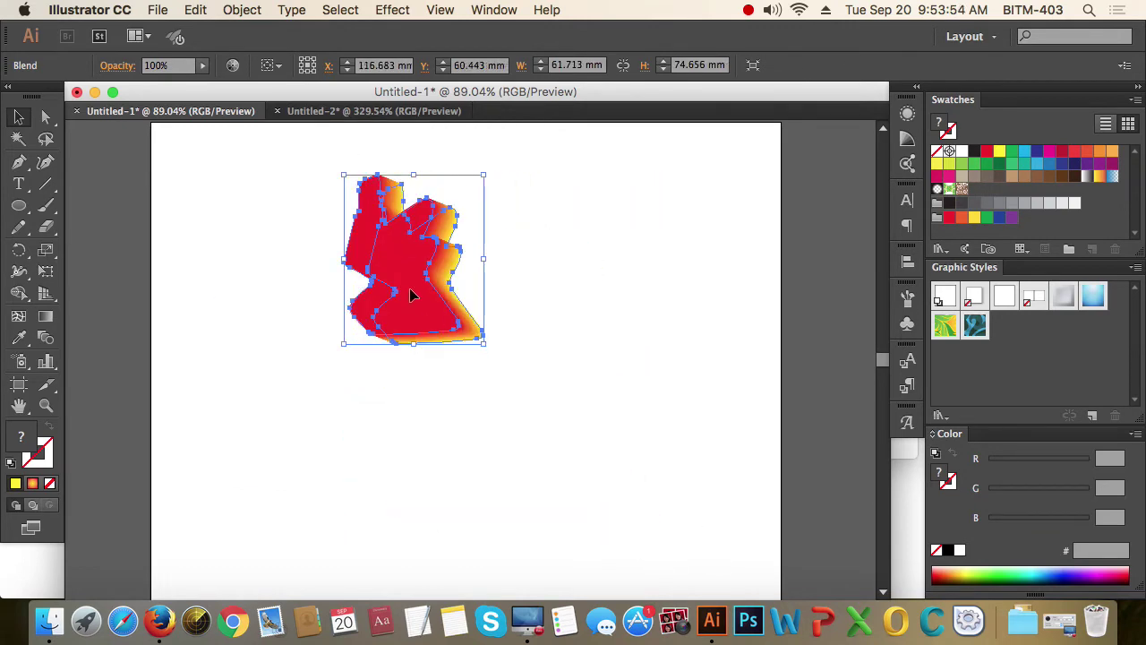
pyautogui.moveTo(406, 291); pyautogui.dragTo(568, 260)
pyautogui.click(578, 421)
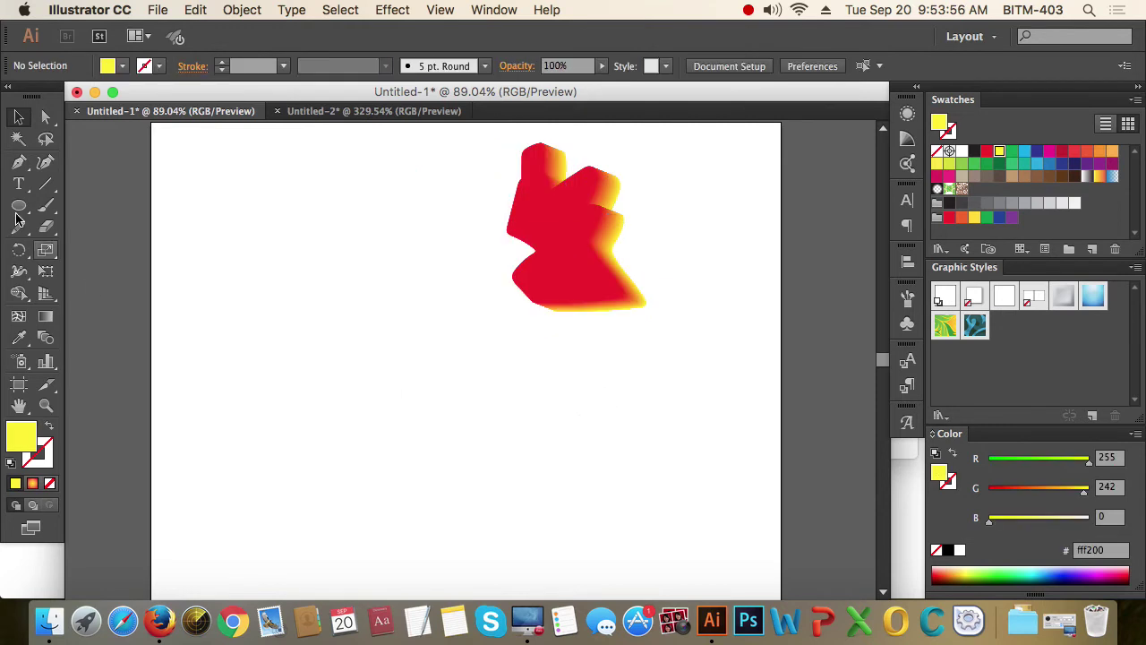
# - Draw a large yellow circle left of the blended shape and a small concentric red circle at its centre
pyautogui.moveTo(18, 208); pyautogui.dragTo(108, 248)
pyautogui.moveTo(299, 307); pyautogui.dragTo(496, 478)
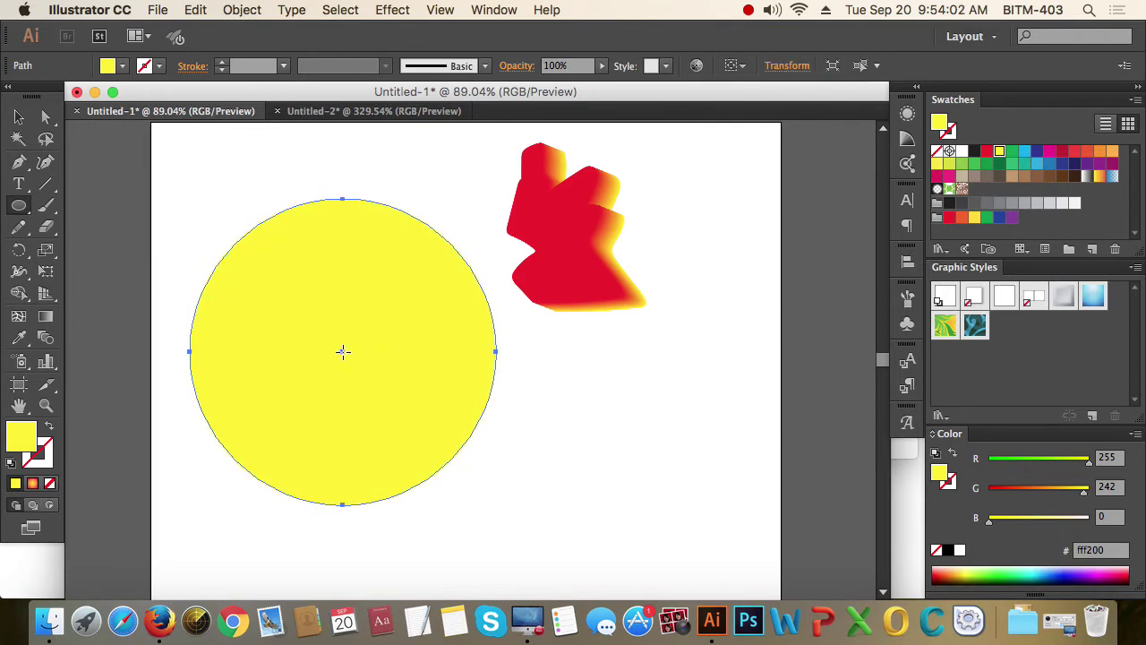
pyautogui.moveTo(343, 351); pyautogui.dragTo(376, 385)
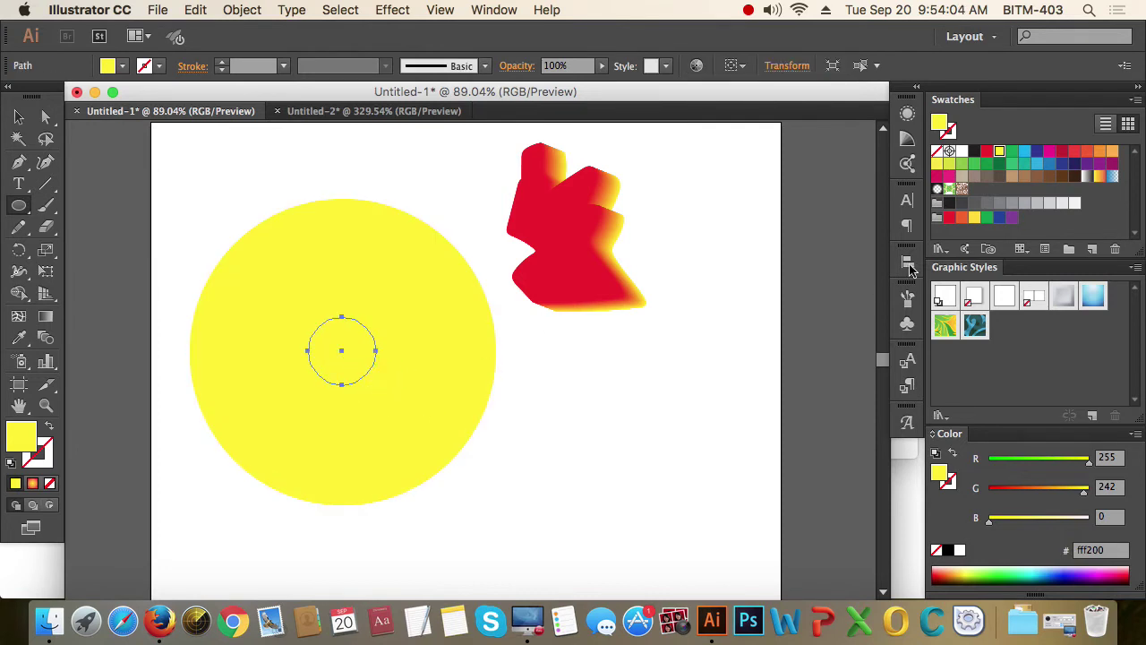
pyautogui.click(988, 152)
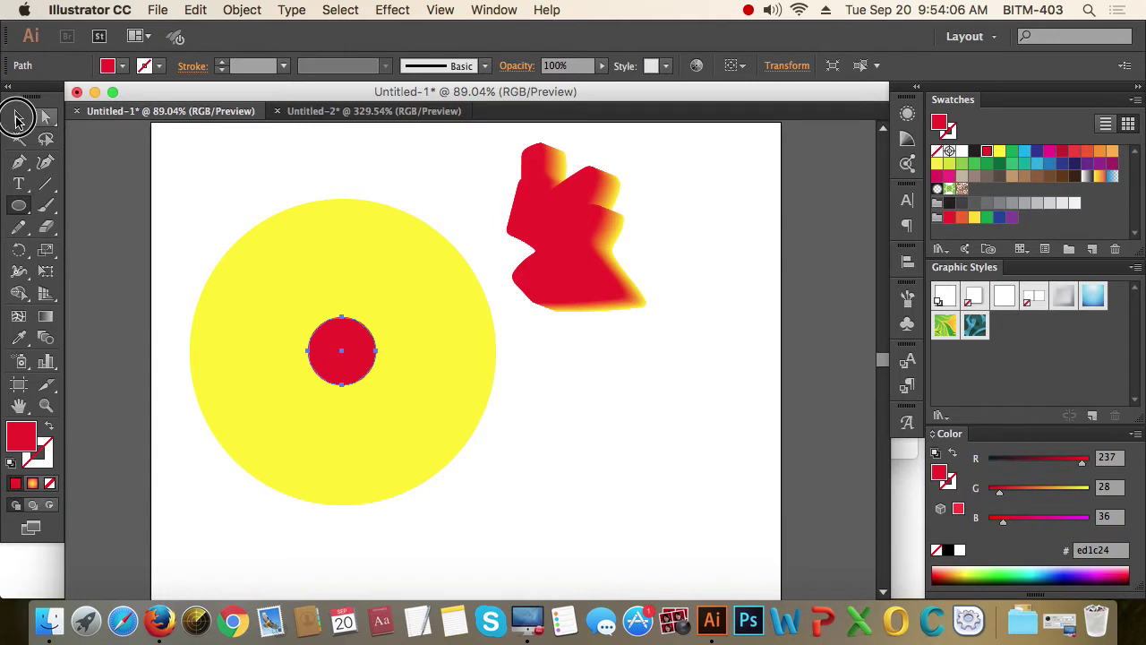
# - Blend the large yellow circle with the small concentric red circle using the Blend tool
pyautogui.click(17, 117)
pyautogui.moveTo(428, 517); pyautogui.dragTo(346, 348)
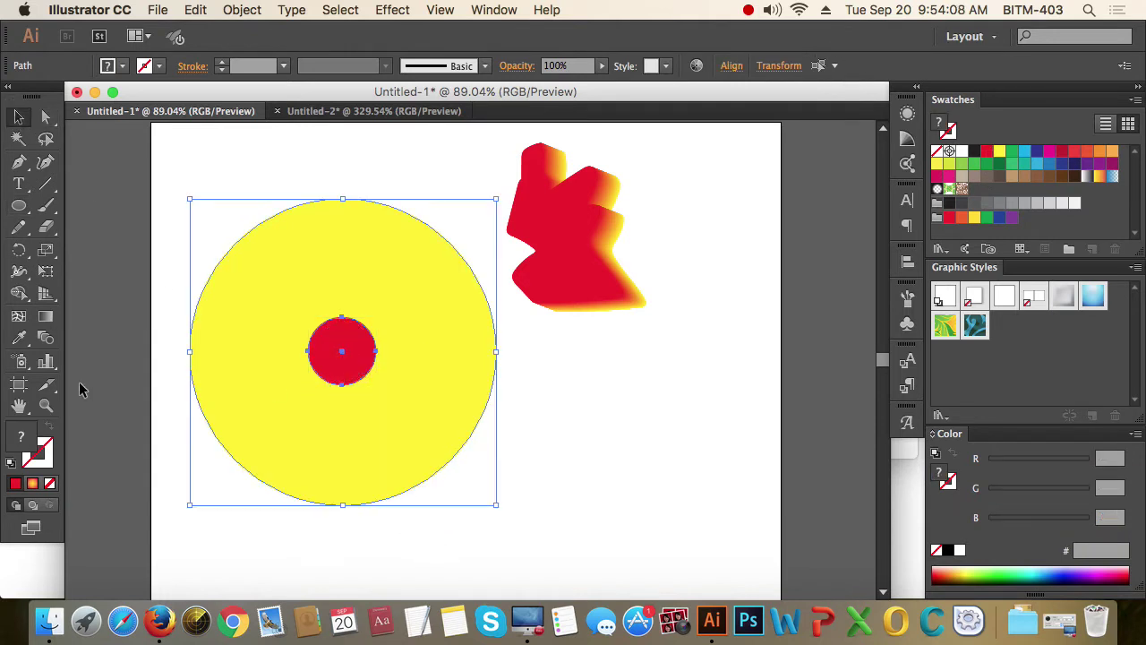
pyautogui.click(45, 340)
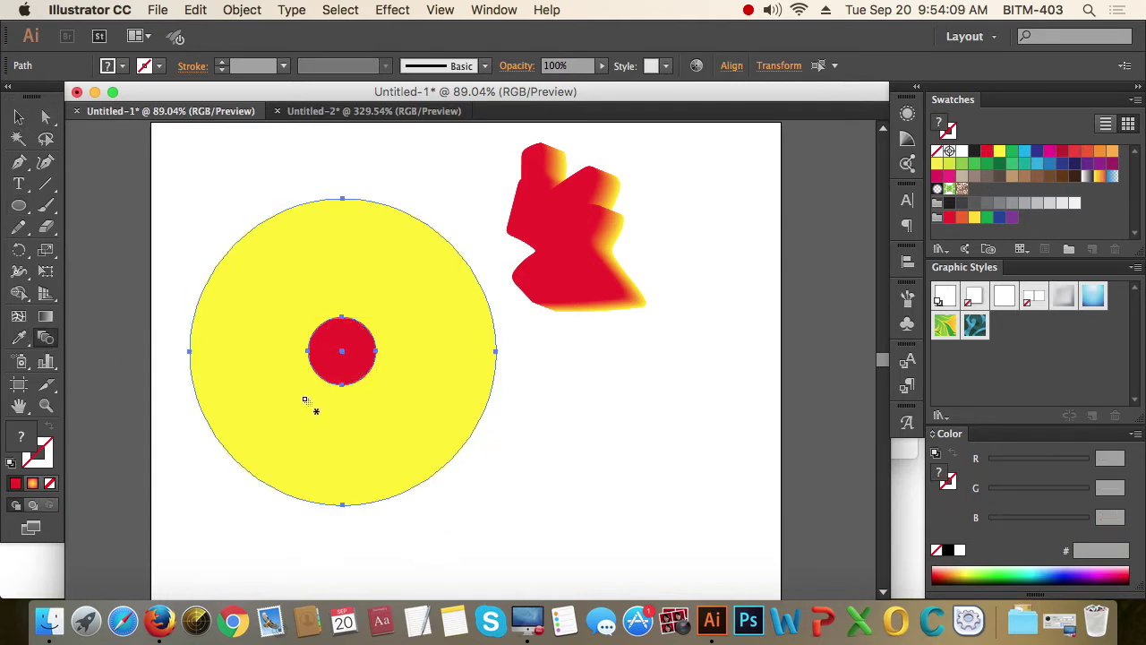
pyautogui.click(344, 506)
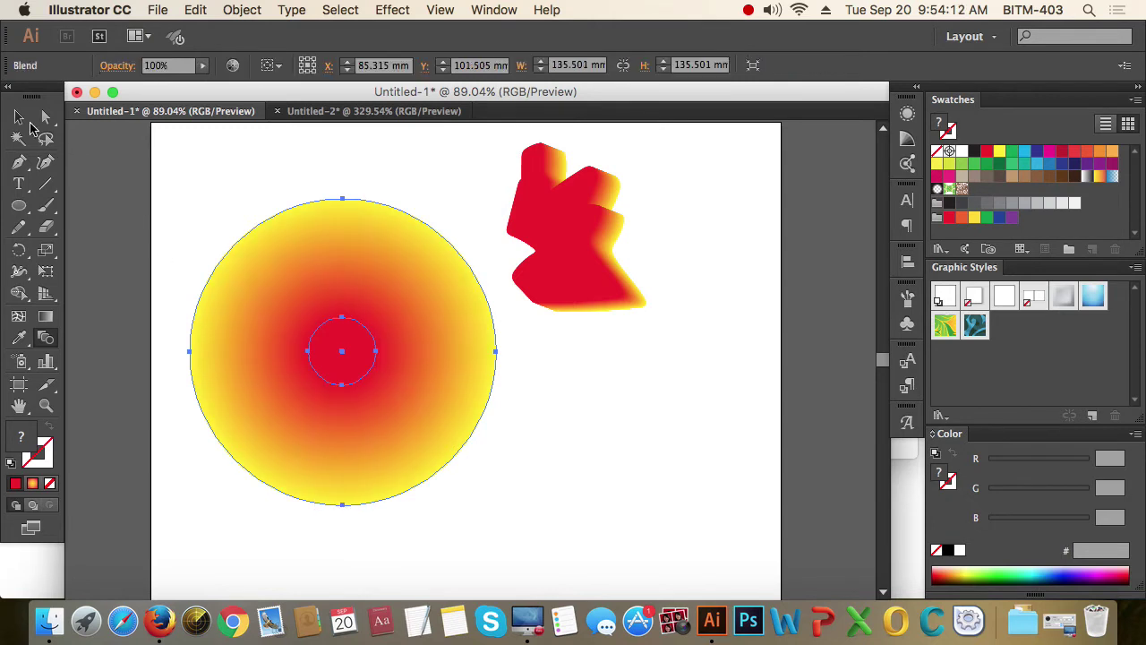
pyautogui.click(18, 117)
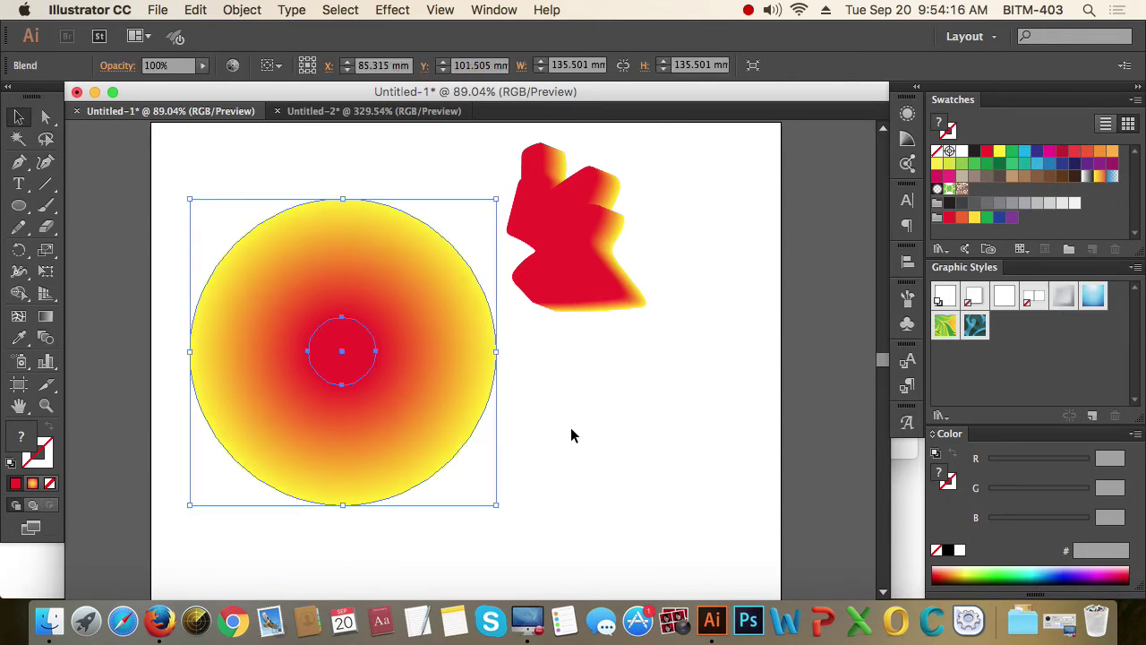
# - Isolate the blend's red circle in outline view and move it to the yellow circle's upper right edge, then in preview beyond its lower right edge
pyautogui.press('a')
pyautogui.click(521, 438)
pyautogui.press('super+y')
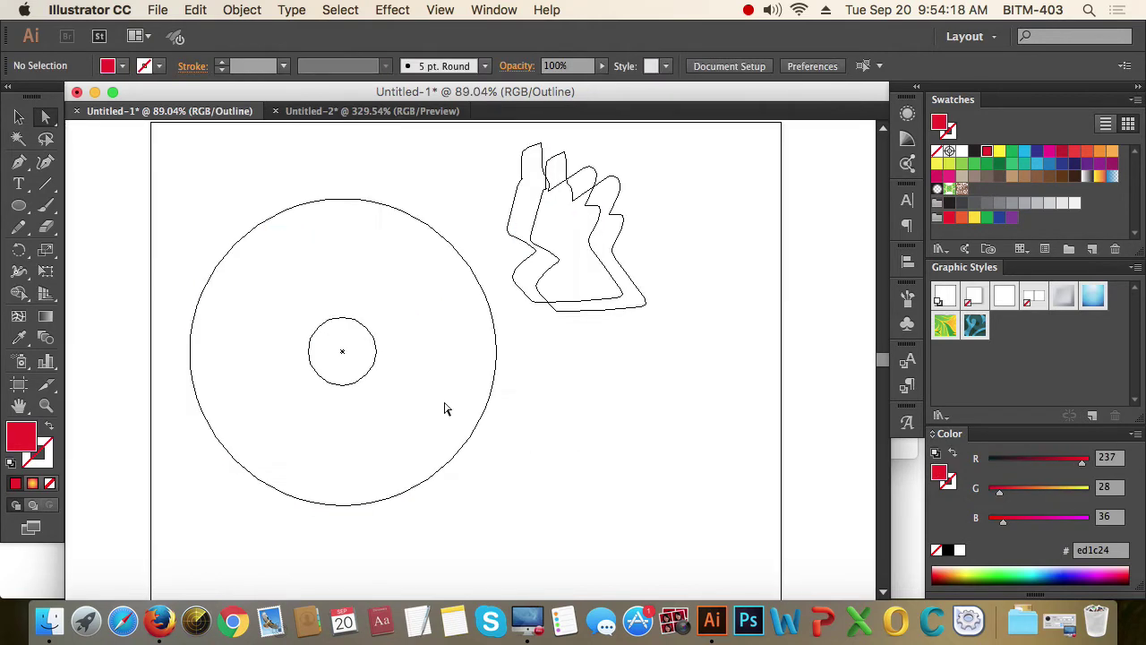
pyautogui.moveTo(45, 116); pyautogui.dragTo(104, 139)
pyautogui.click(375, 367)
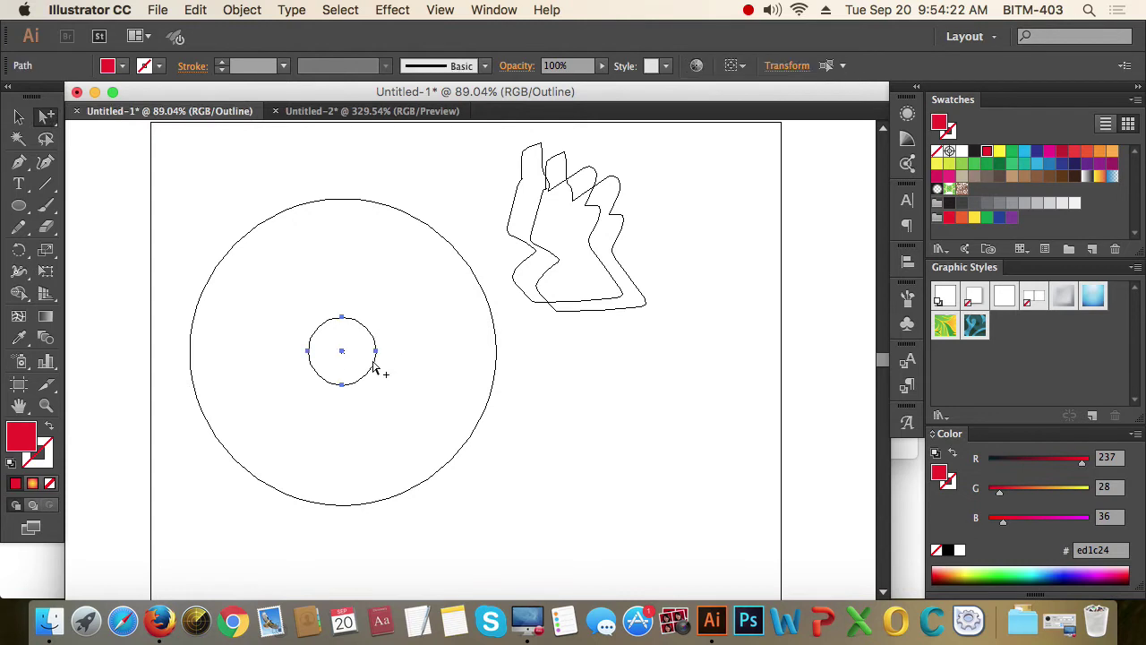
pyautogui.moveTo(377, 358); pyautogui.dragTo(426, 228)
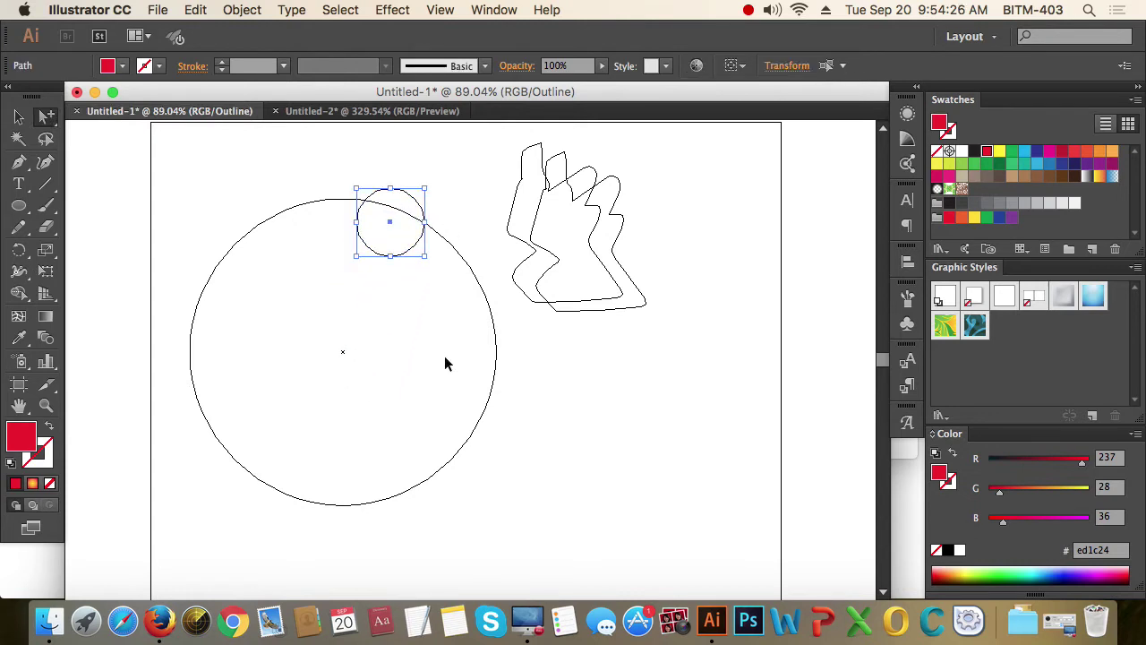
pyautogui.press('super+y')
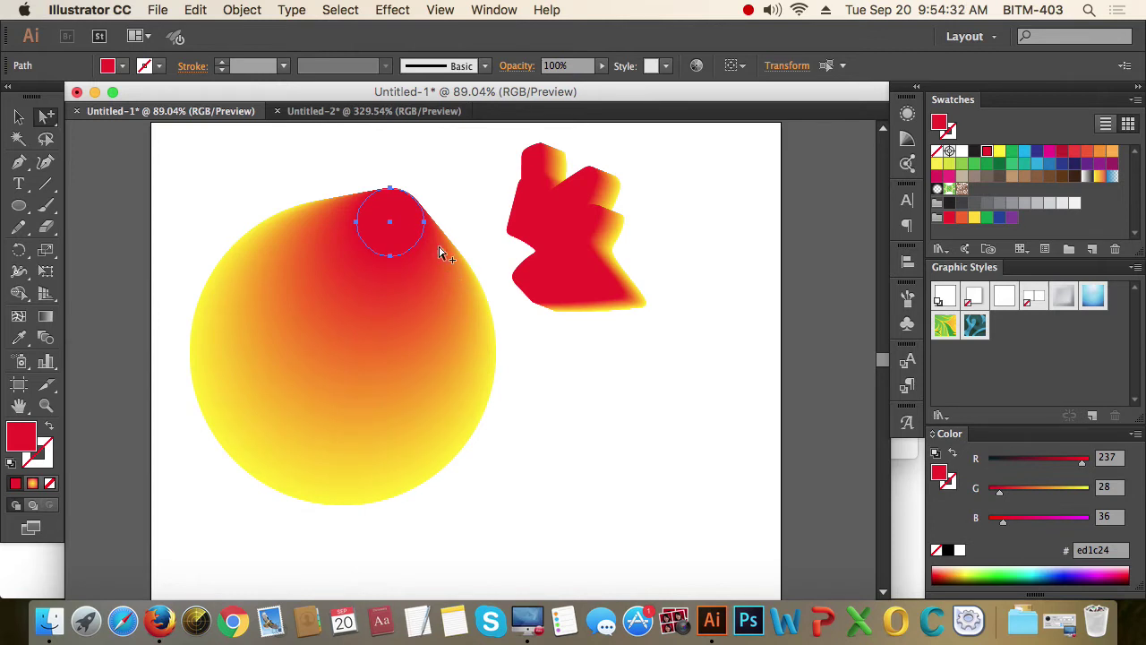
pyautogui.moveTo(422, 225); pyautogui.dragTo(538, 441)
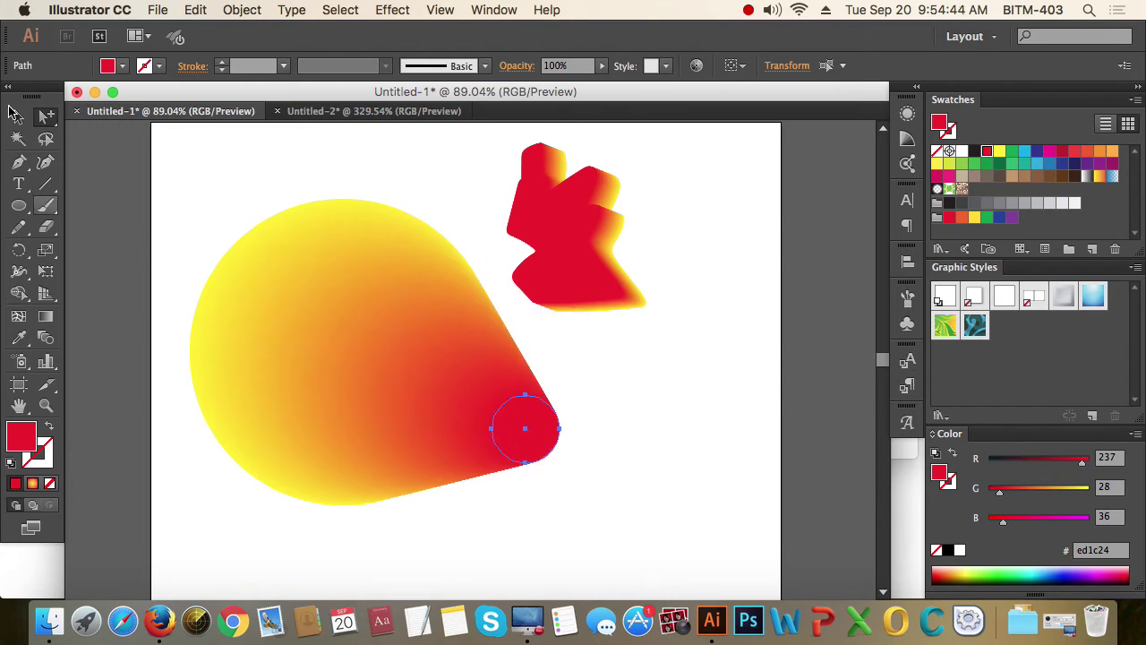
pyautogui.click(19, 116)
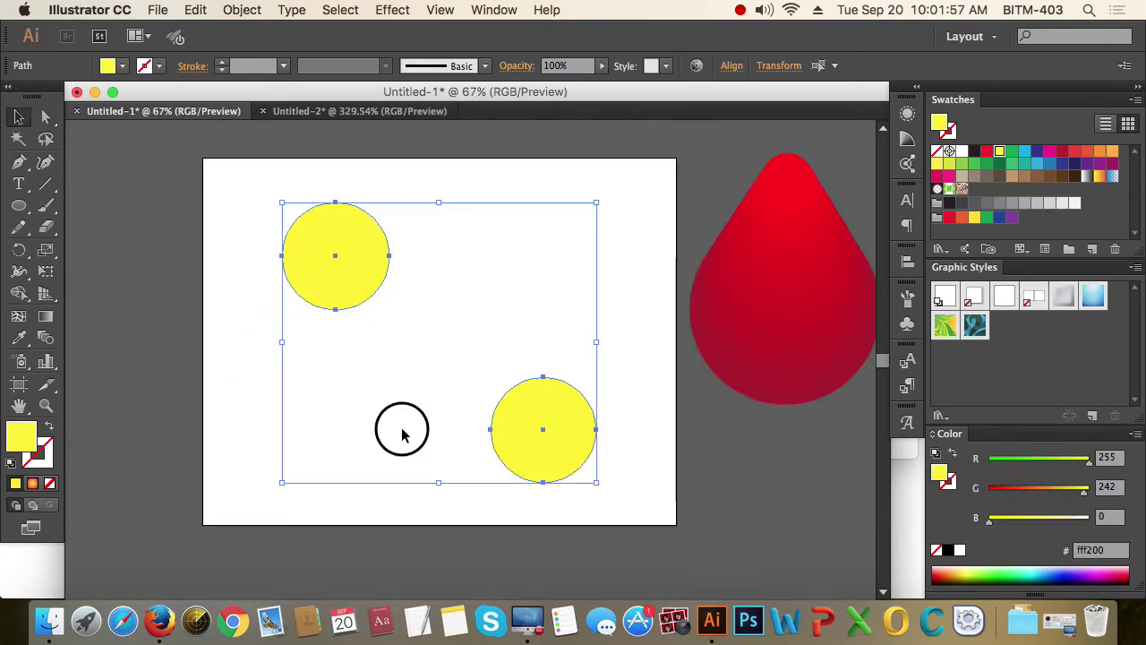
# - Fill the lower right yellow circle with red and shift it slightly up and to the left
pyautogui.click(542, 439)
pyautogui.click(987, 151)
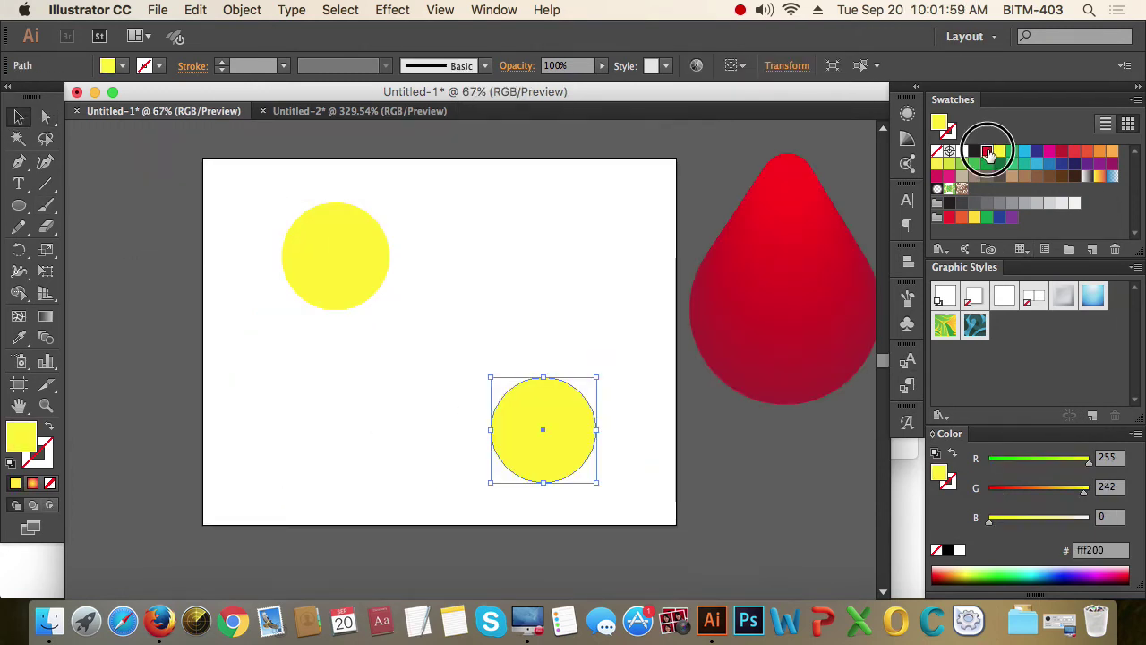
pyautogui.click(476, 322)
pyautogui.moveTo(553, 450); pyautogui.dragTo(539, 438)
# - Blend the yellow circle with the red circle using the Blend tool
pyautogui.moveTo(249, 213); pyautogui.dragTo(563, 454)
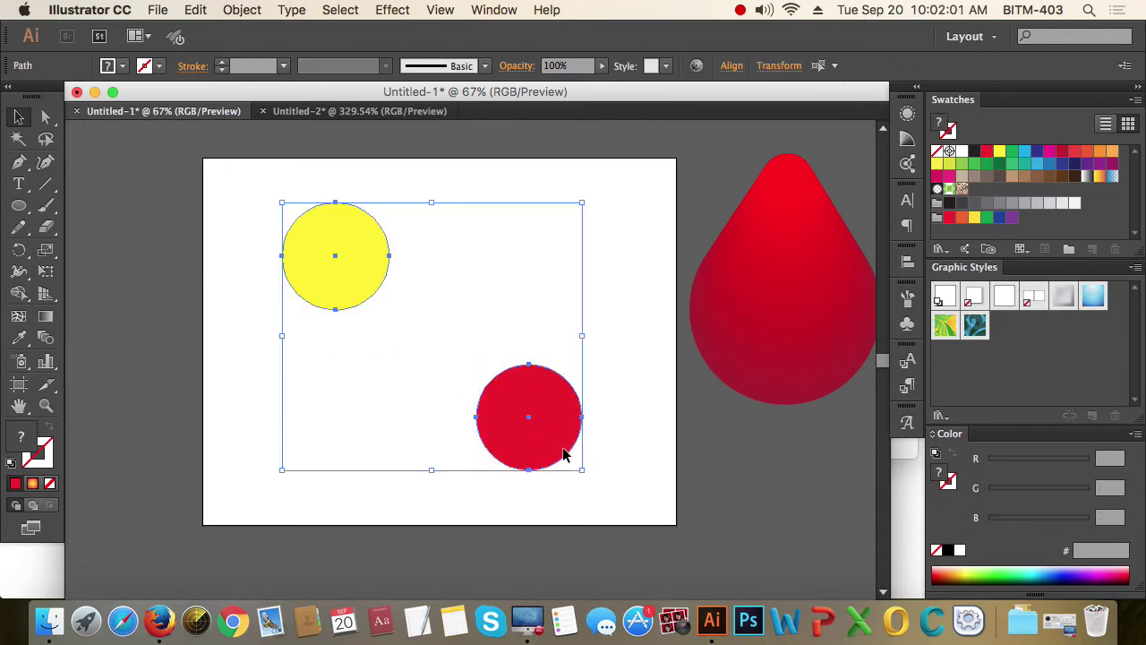
pyautogui.click(46, 338)
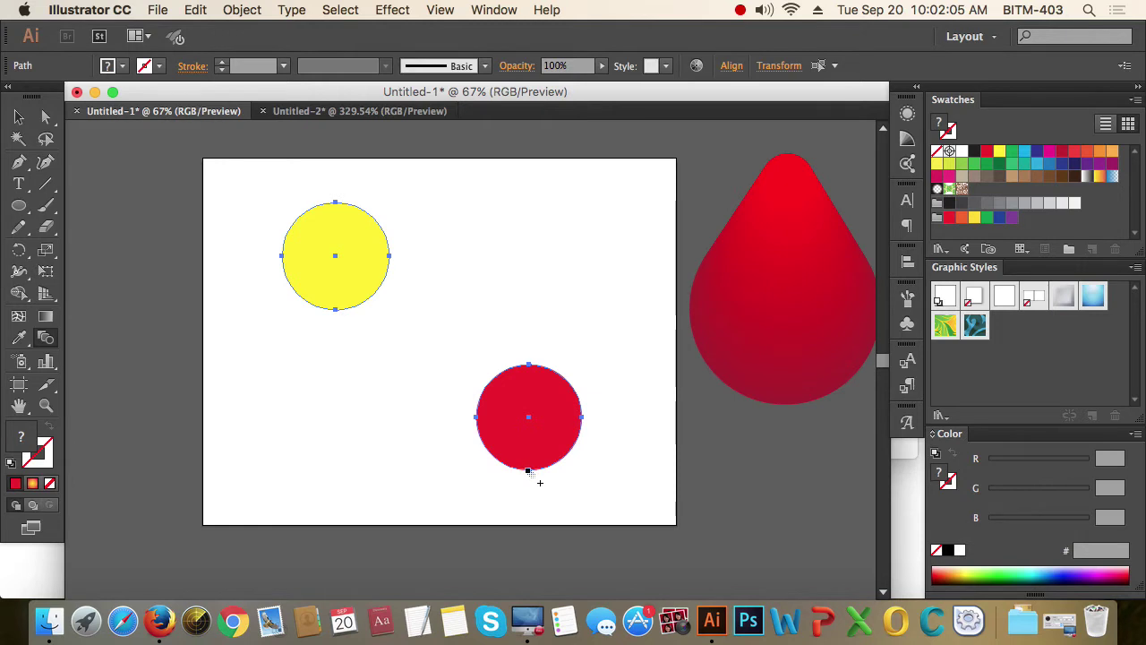
pyautogui.click(528, 470)
pyautogui.click(18, 116)
pyautogui.click(481, 235)
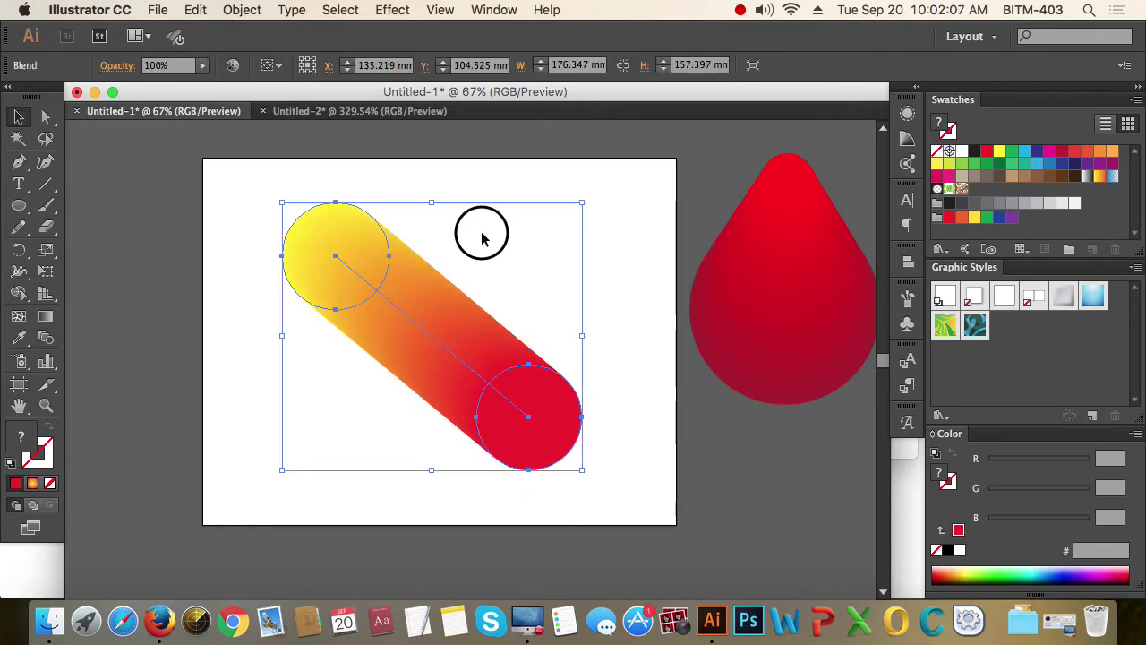
# - Set the yellow-to-red blend's spacing to Specified Steps with 5 steps, with the preview enabled
pyautogui.click(441, 349)
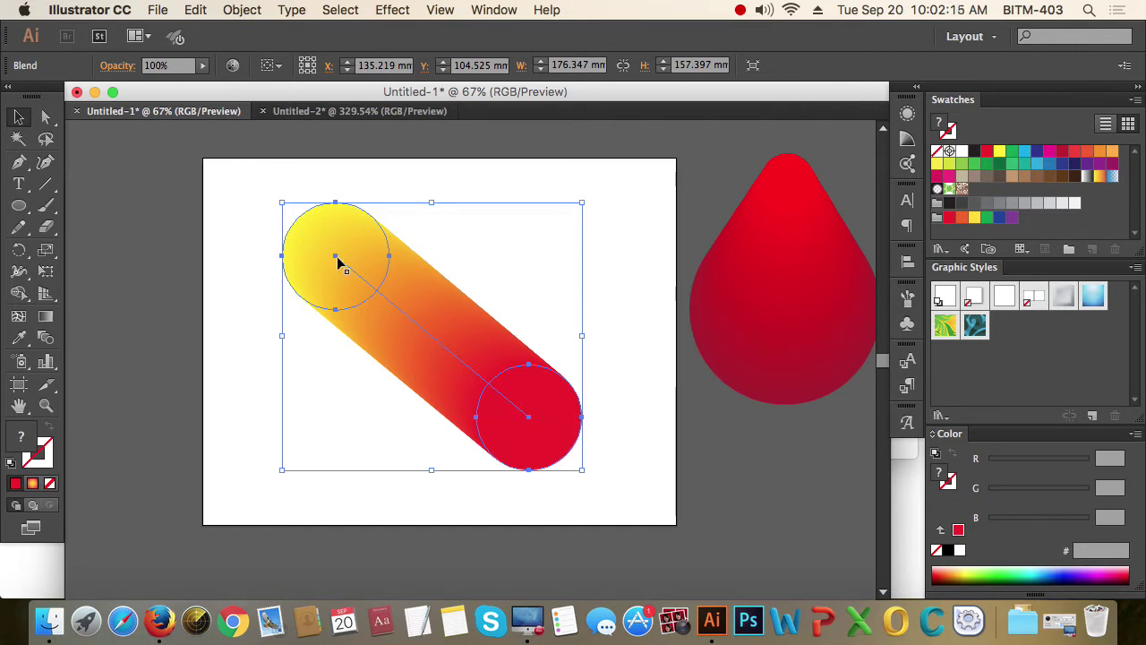
pyautogui.click(246, 10)
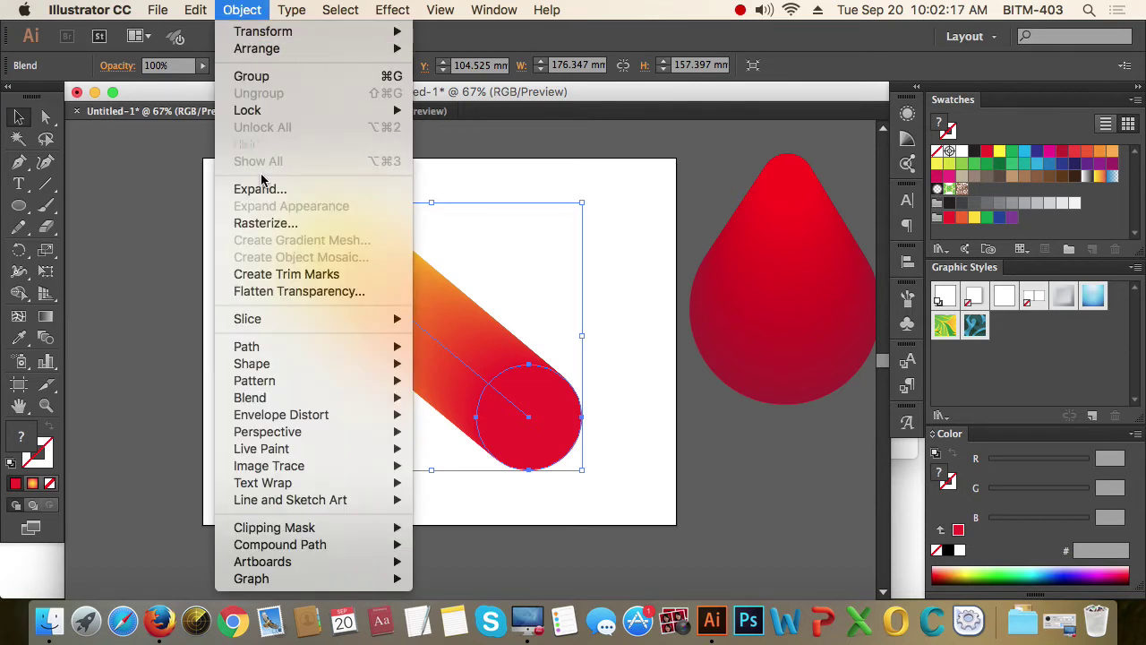
pyautogui.moveTo(299, 400)
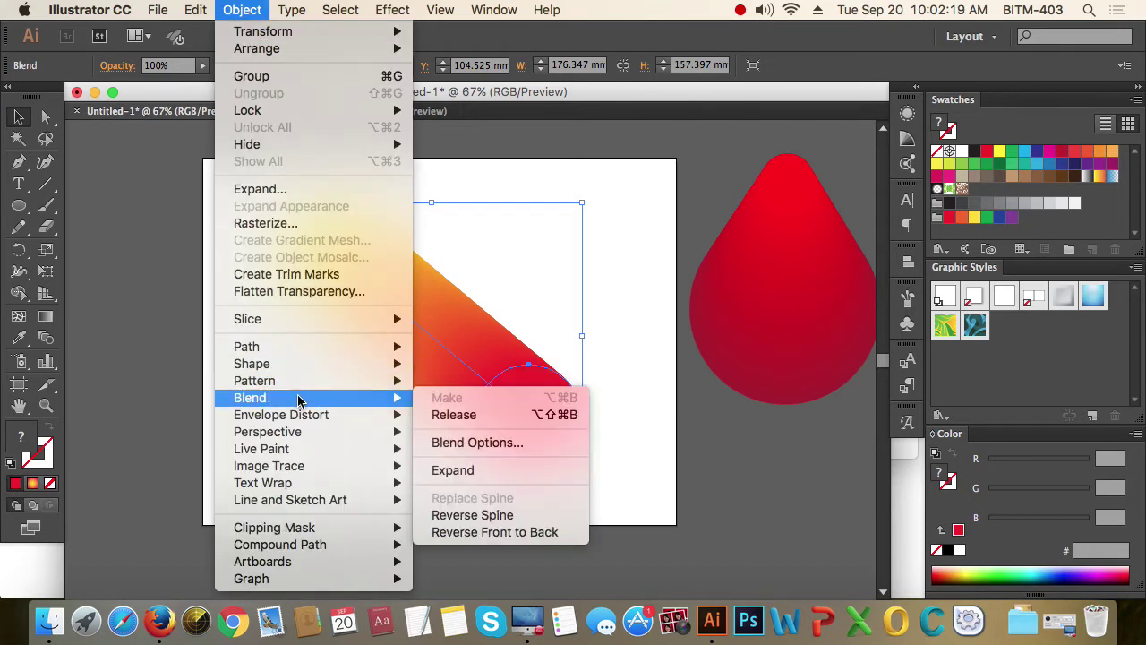
pyautogui.click(495, 449)
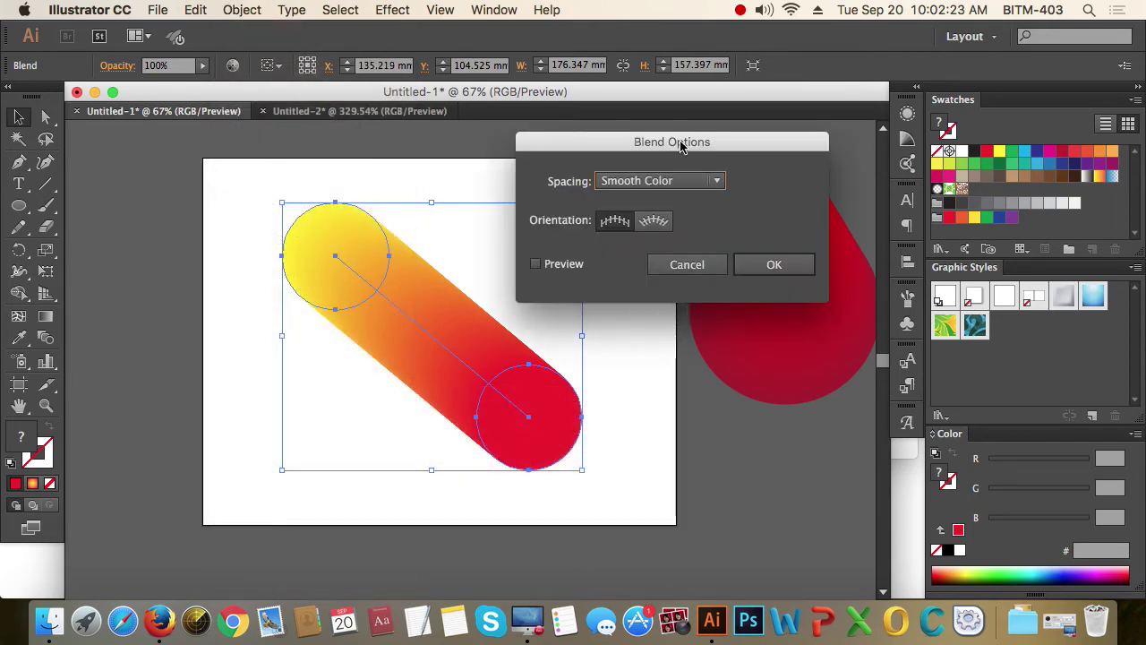
pyautogui.moveTo(681, 146); pyautogui.dragTo(800, 150)
pyautogui.click(782, 186)
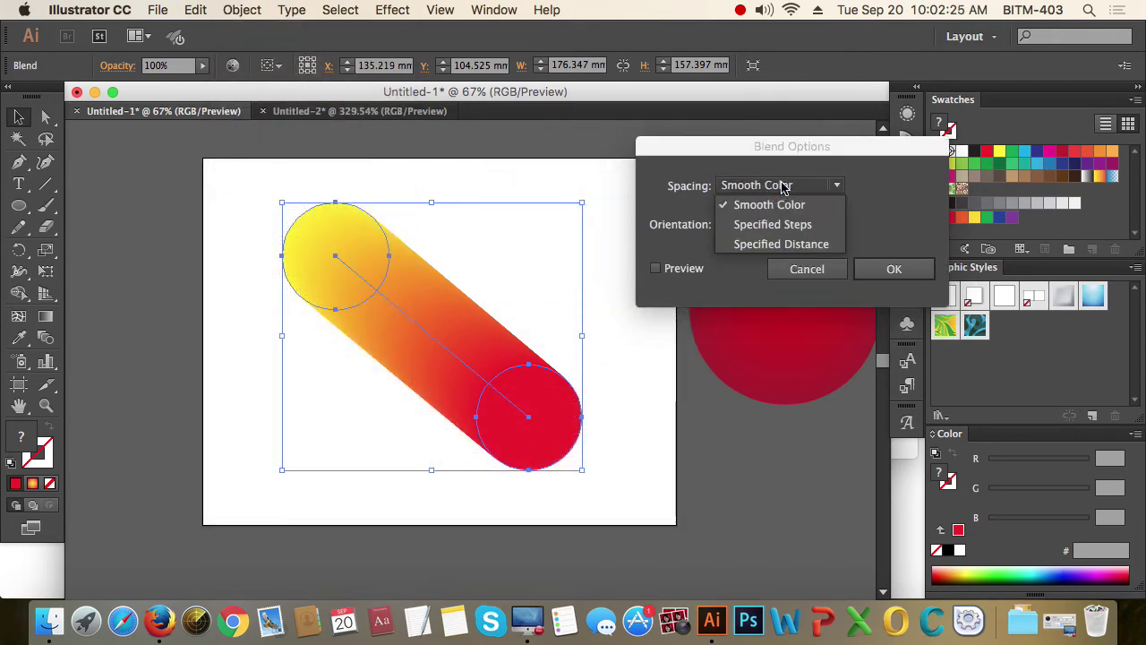
pyautogui.click(803, 228)
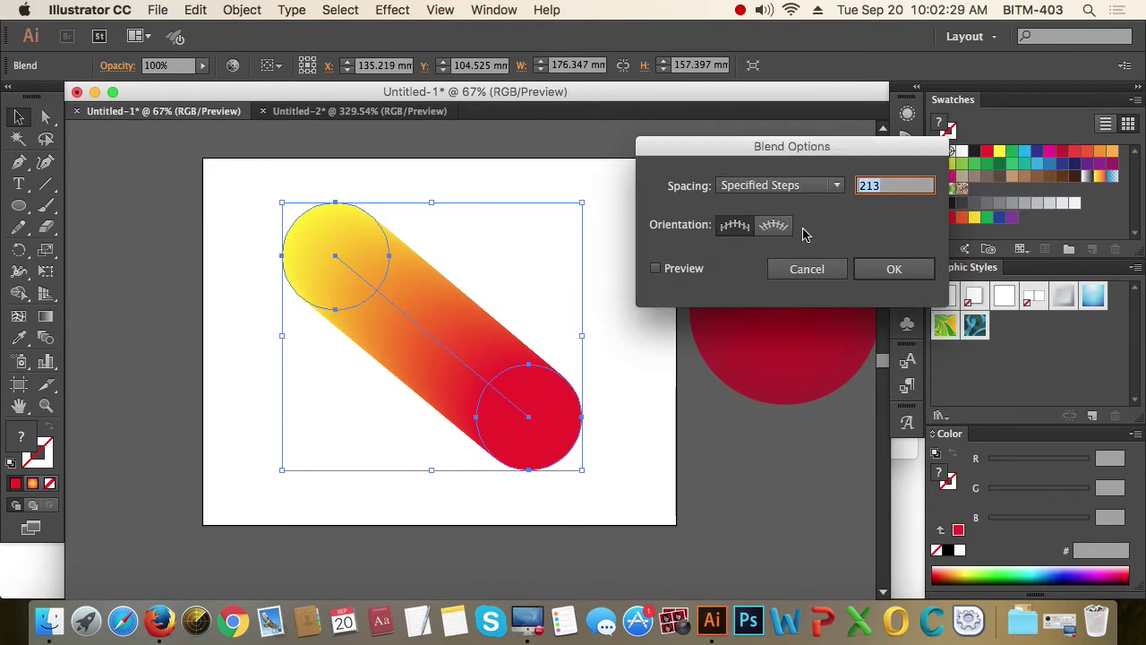
pyautogui.write('5')
pyautogui.click(684, 269)
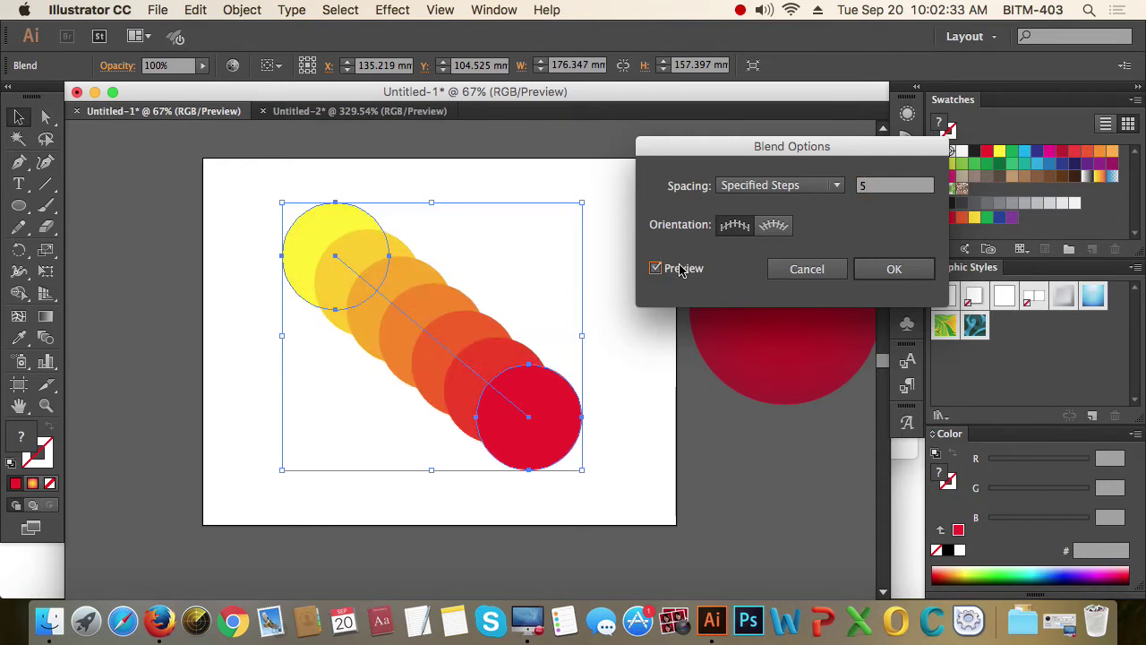
pyautogui.click(895, 271)
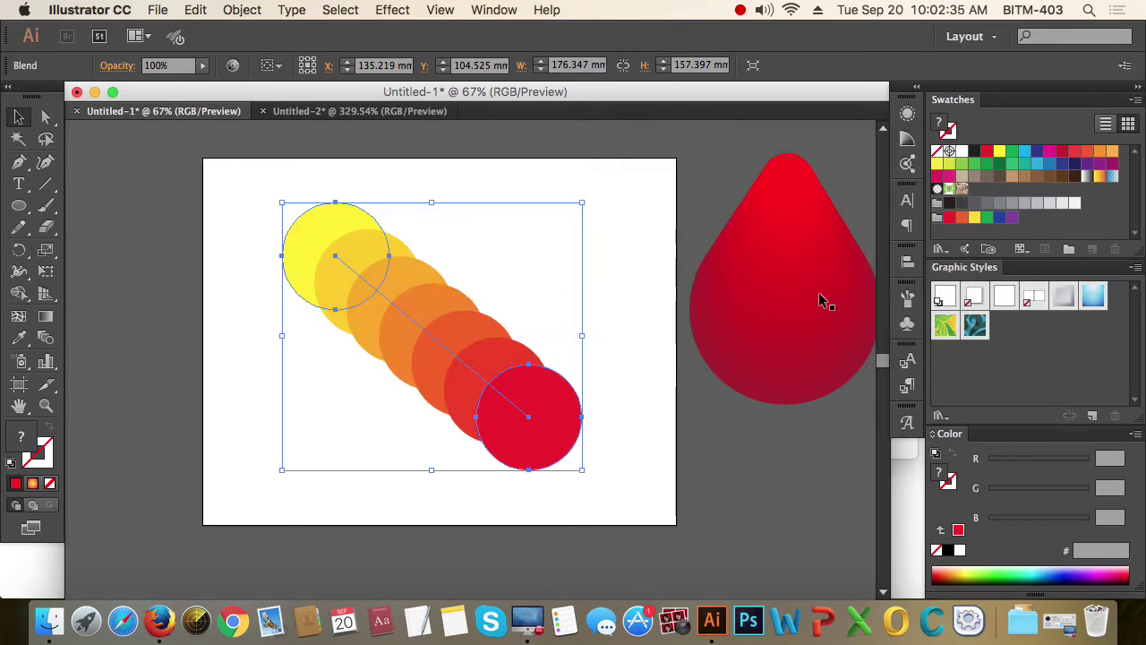
# - Shift the whole stepped blend slightly right and up on the artboard using the Direct Selection tool
pyautogui.click(46, 115)
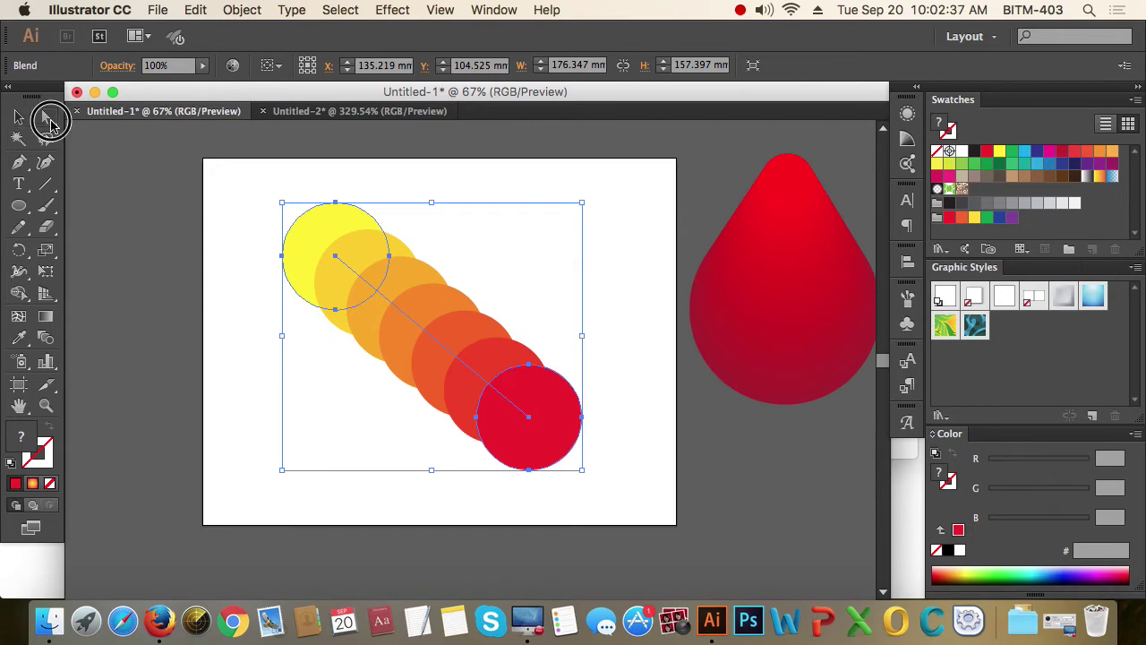
pyautogui.click(448, 261)
pyautogui.click(469, 334)
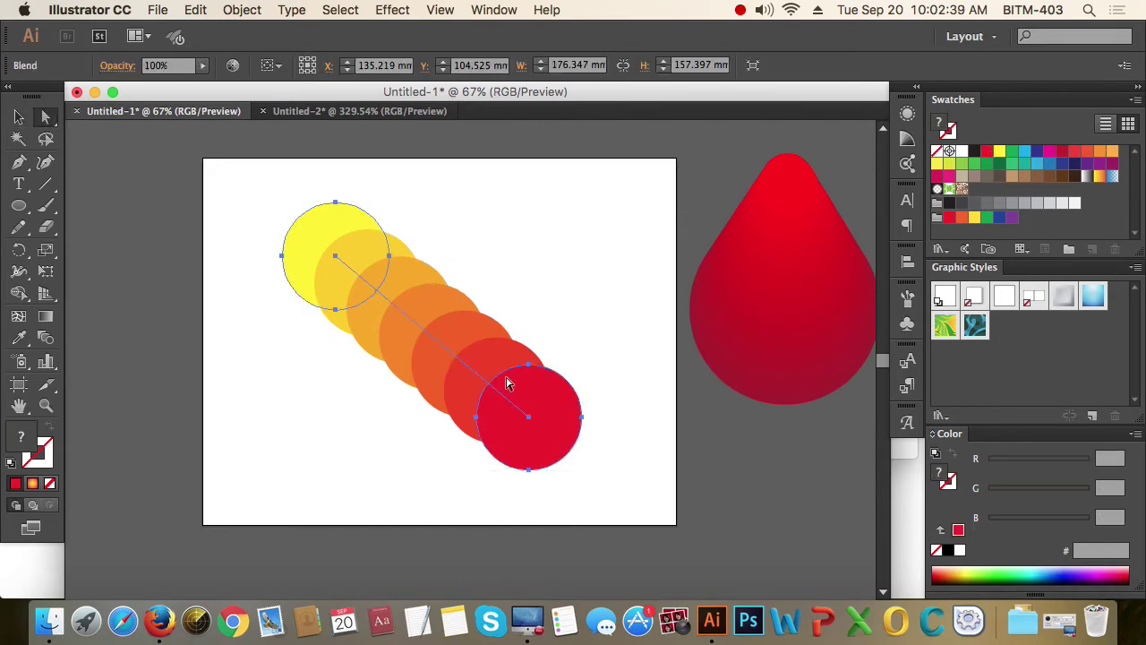
pyautogui.moveTo(530, 419)
pyautogui.mouseDown()
pyautogui.moveTo(438, 440)
pyautogui.moveTo(538, 420)
pyautogui.mouseUp()
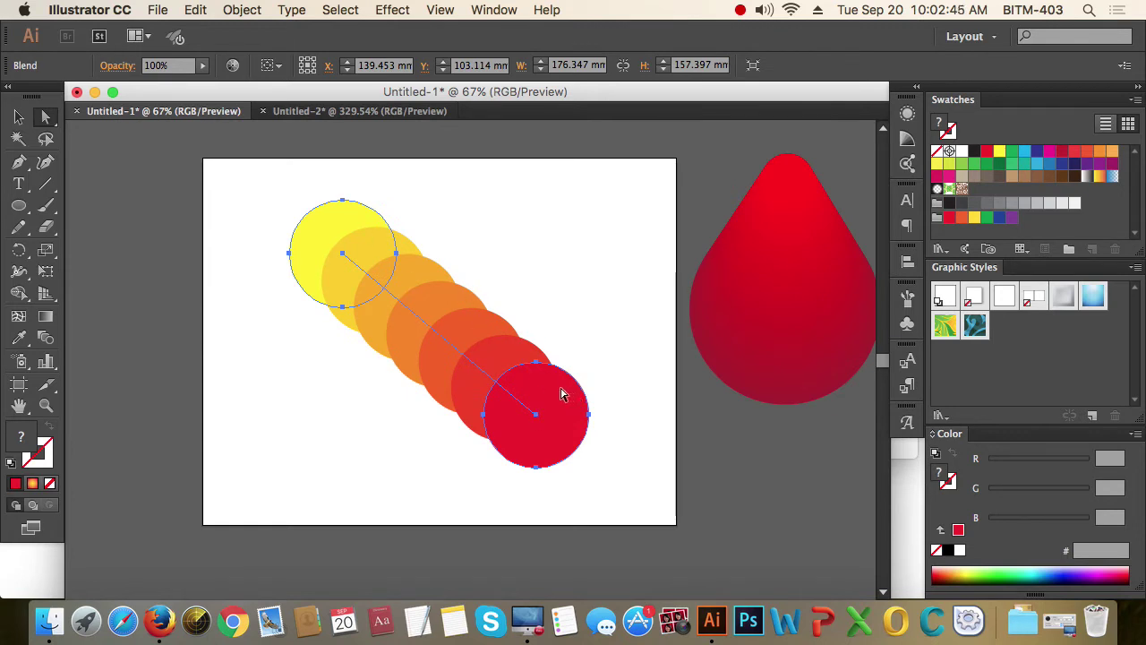
# - Reposition only the blend's yellow end circle, first down and to the left, then right to the artboard's upper middle
pyautogui.click(280, 190)
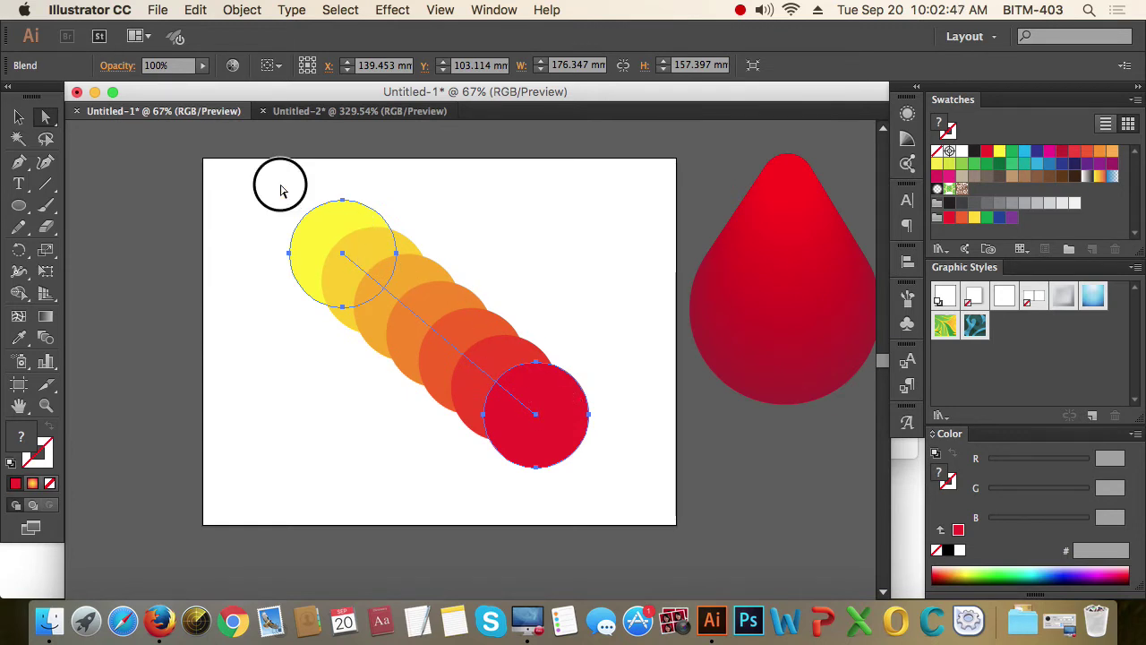
pyautogui.click(341, 251)
pyautogui.click(322, 265)
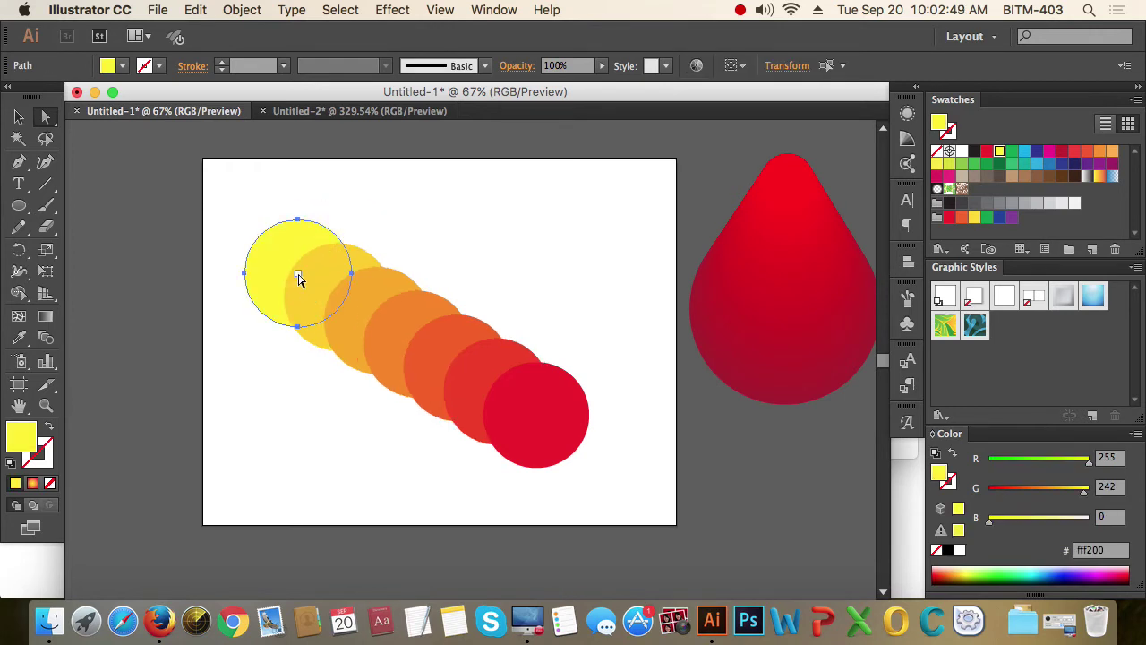
pyautogui.moveTo(313, 264); pyautogui.dragTo(399, 260)
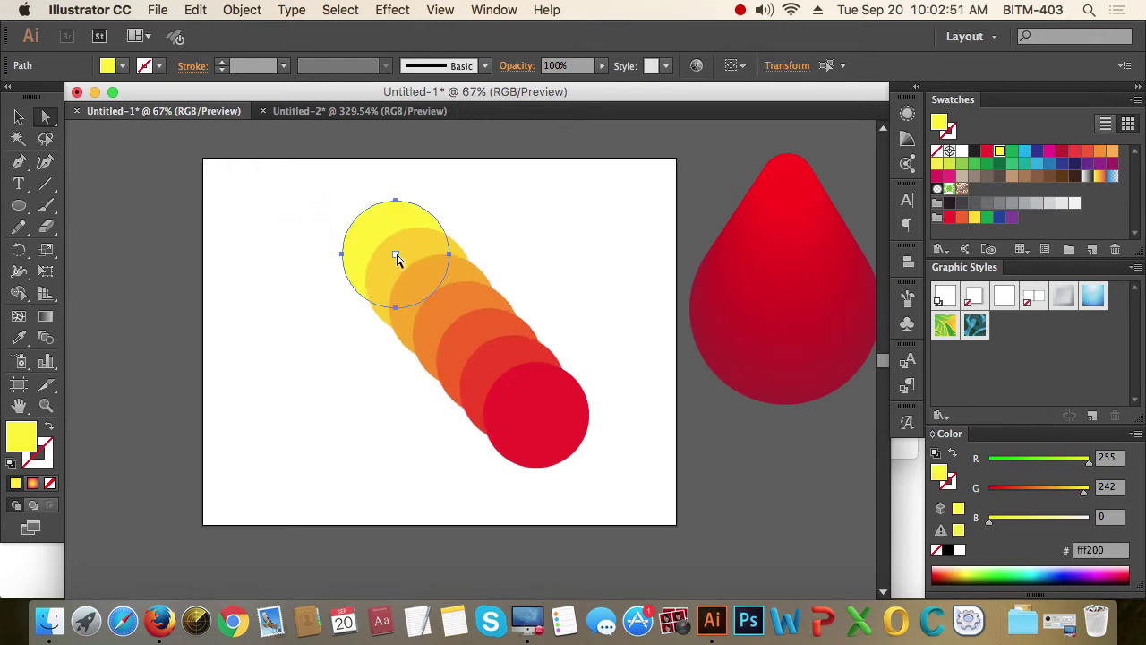
# - Delete the stepped blend from the artboard, including its red circle and leftover spine point
pyautogui.press('super+shift+a')
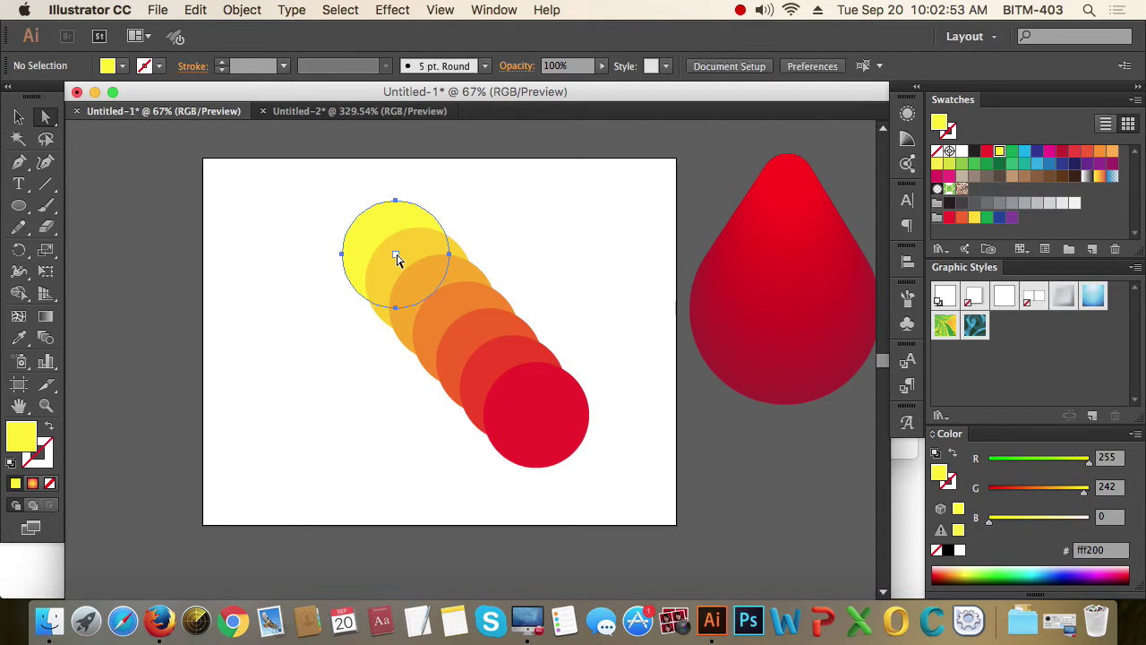
pyautogui.moveTo(417, 287); pyautogui.dragTo(627, 533)
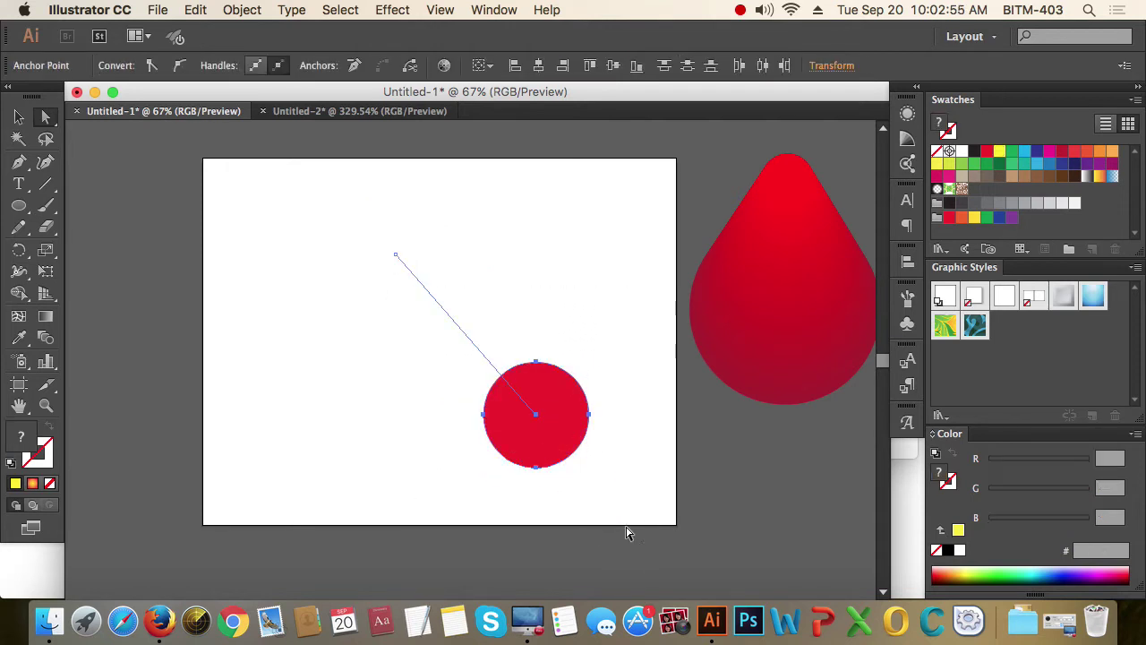
pyautogui.press('Delete')
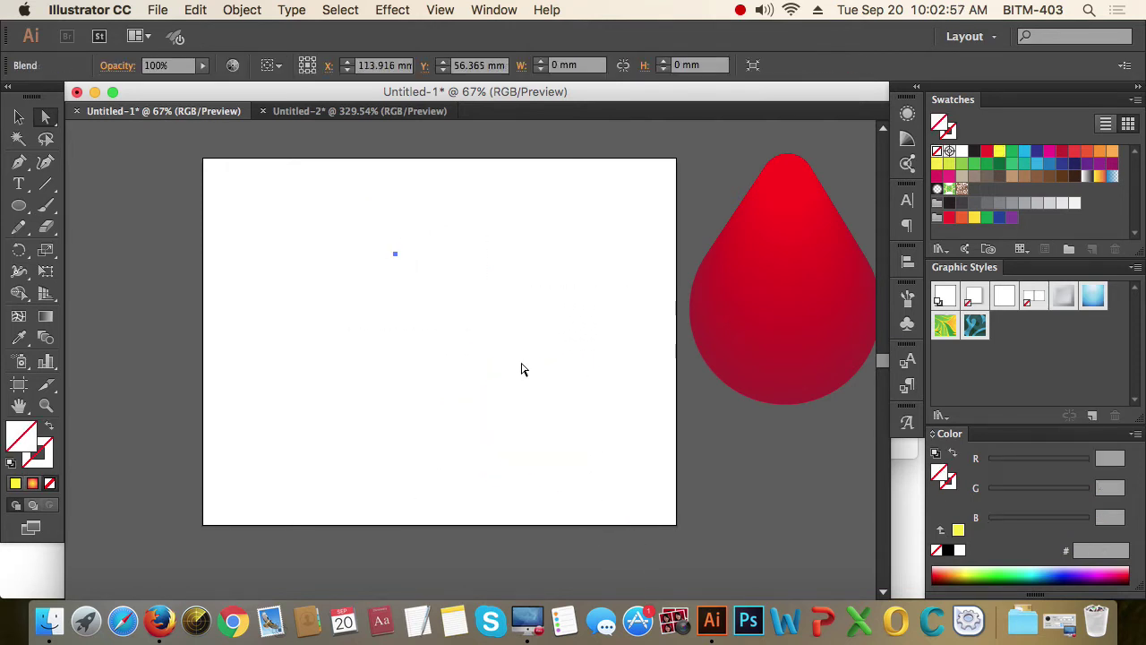
pyautogui.press('Delete')
# - Draw an open wavy four-point path across the artboard with the Pen tool and give it a yellow fill
pyautogui.press('p')
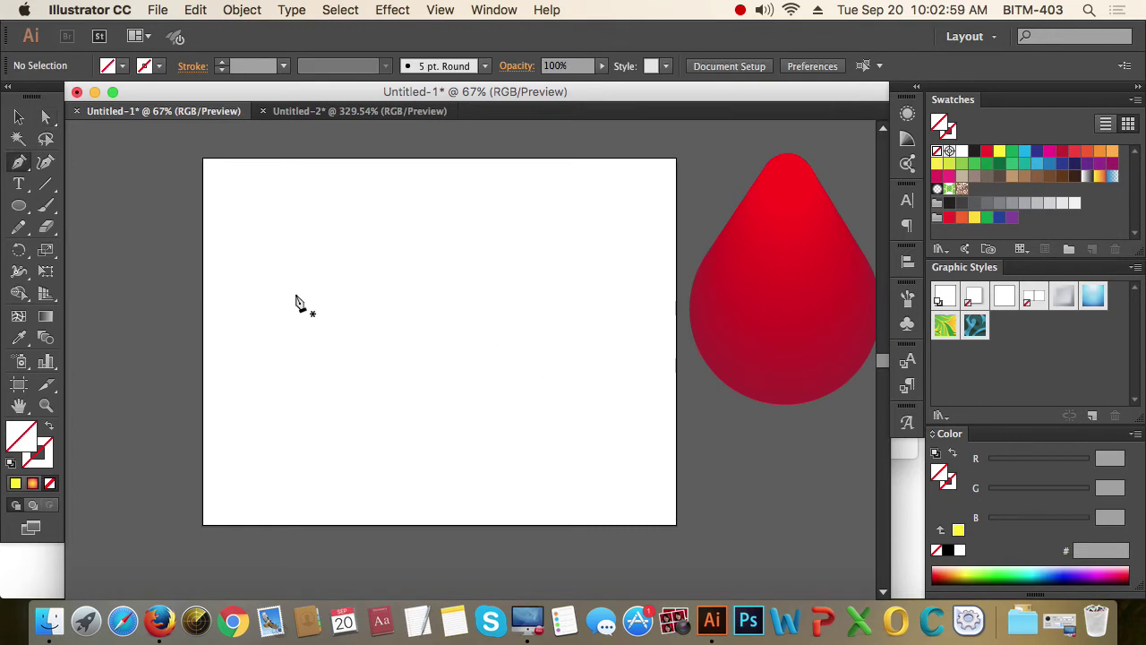
pyautogui.click(263, 394)
pyautogui.moveTo(288, 233); pyautogui.dragTo(358, 273)
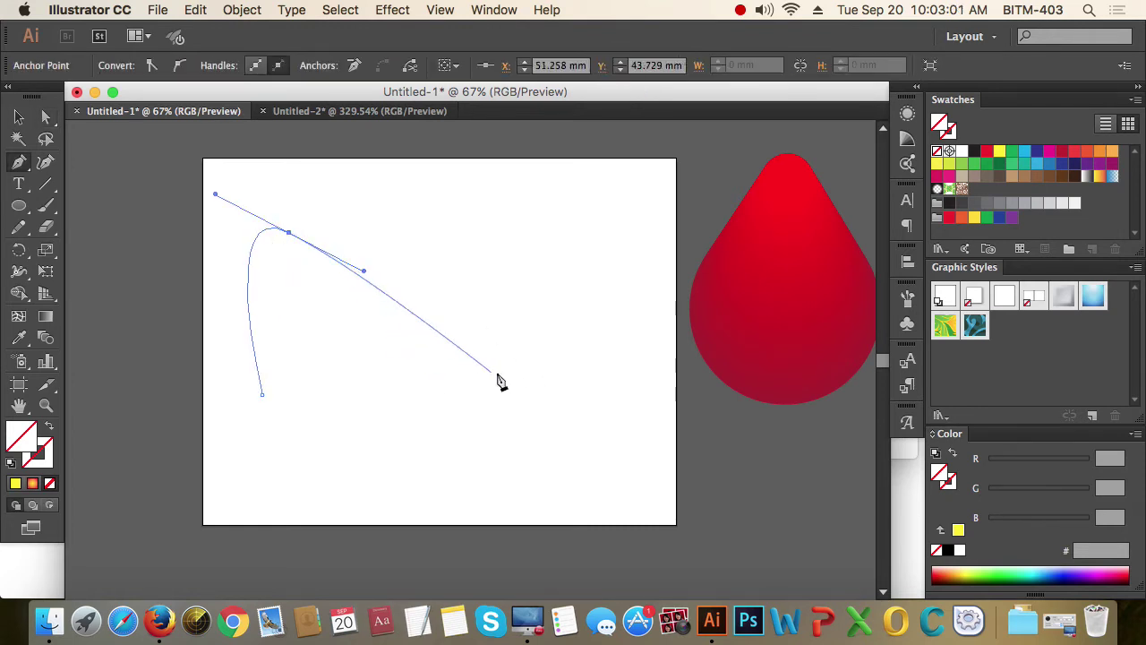
pyautogui.moveTo(504, 372); pyautogui.dragTo(559, 313)
pyautogui.moveTo(607, 437); pyautogui.dragTo(616, 493)
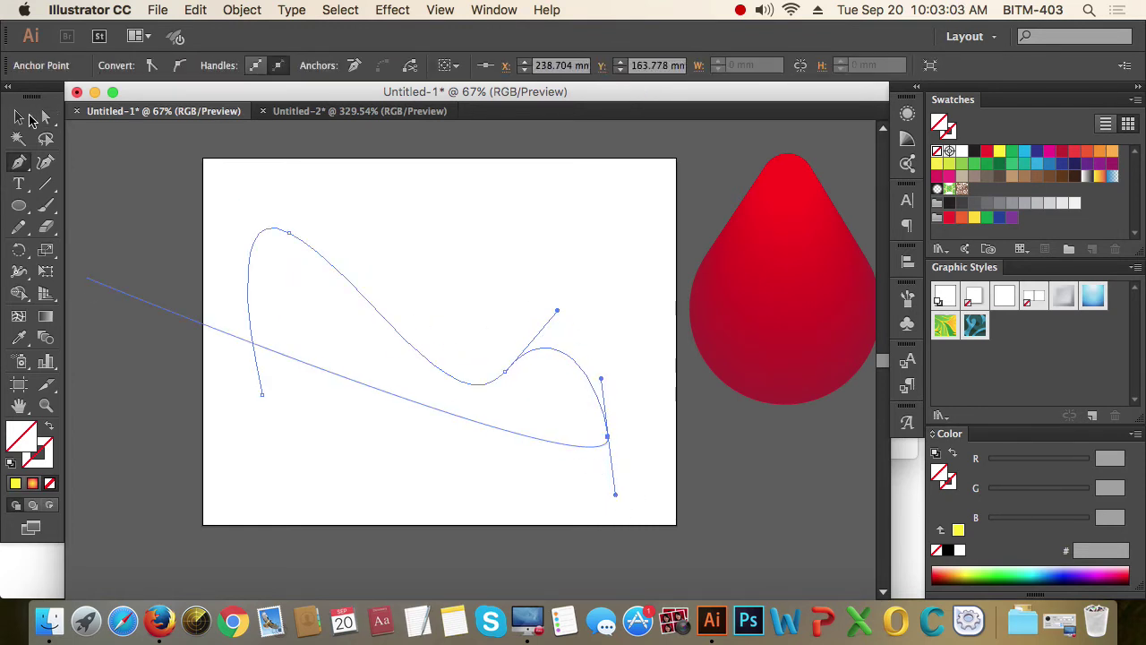
pyautogui.click(19, 117)
pyautogui.click(18, 483)
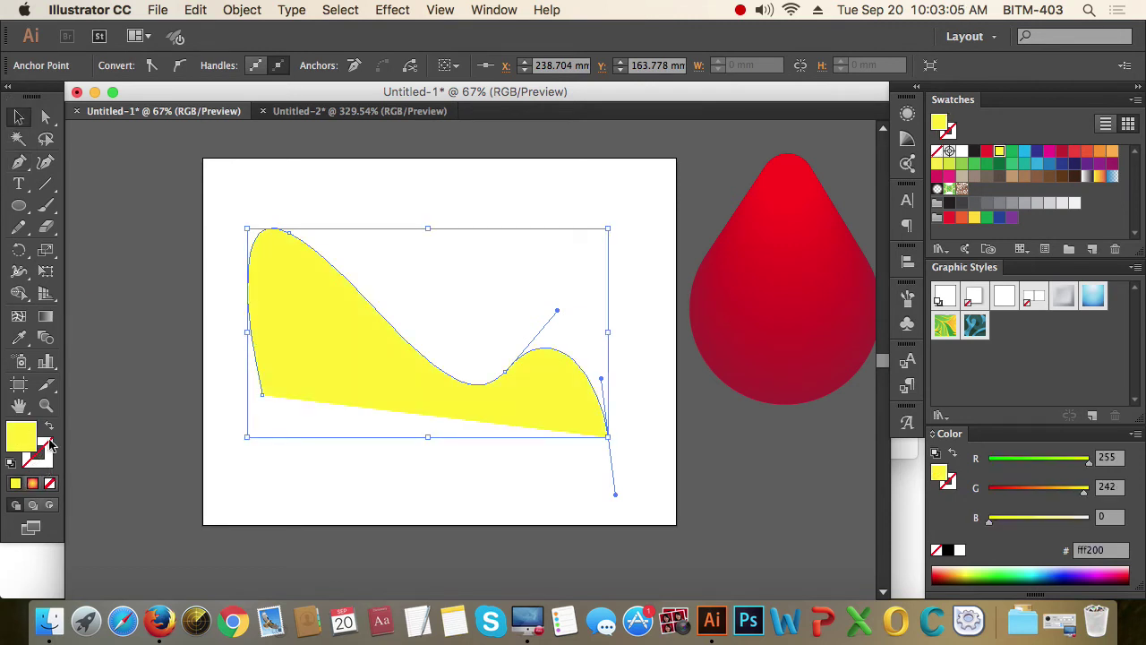
# - Give the wavy path a red stroke without fill, and draw a second, three-point red curve below it with the Pen tool
pyautogui.click(49, 426)
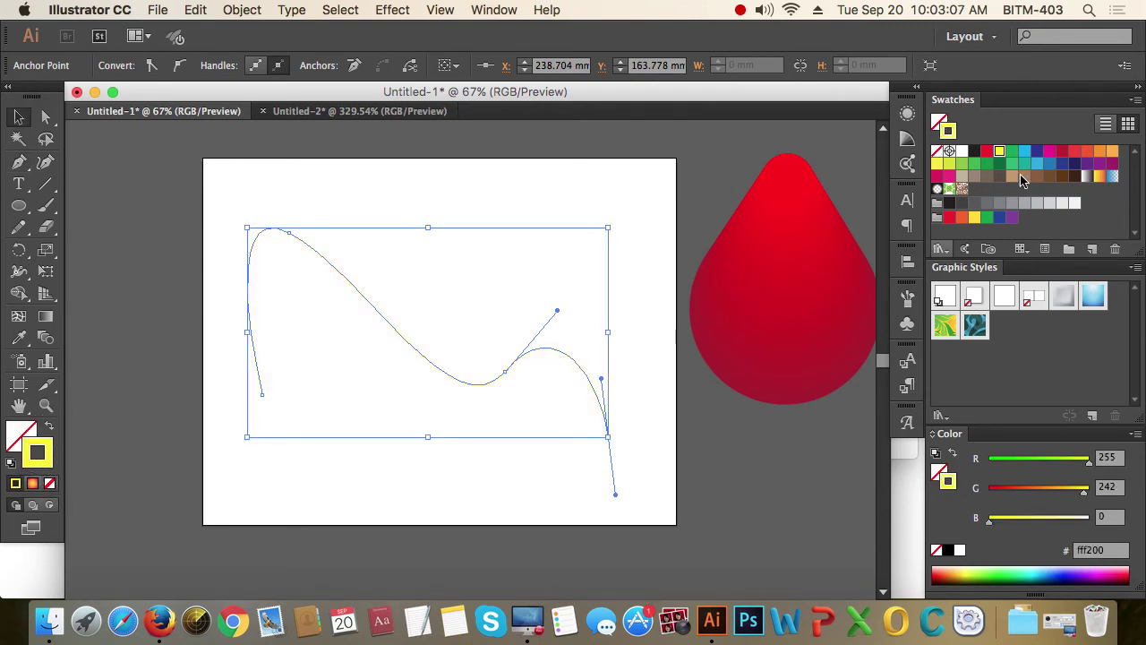
pyautogui.click(986, 151)
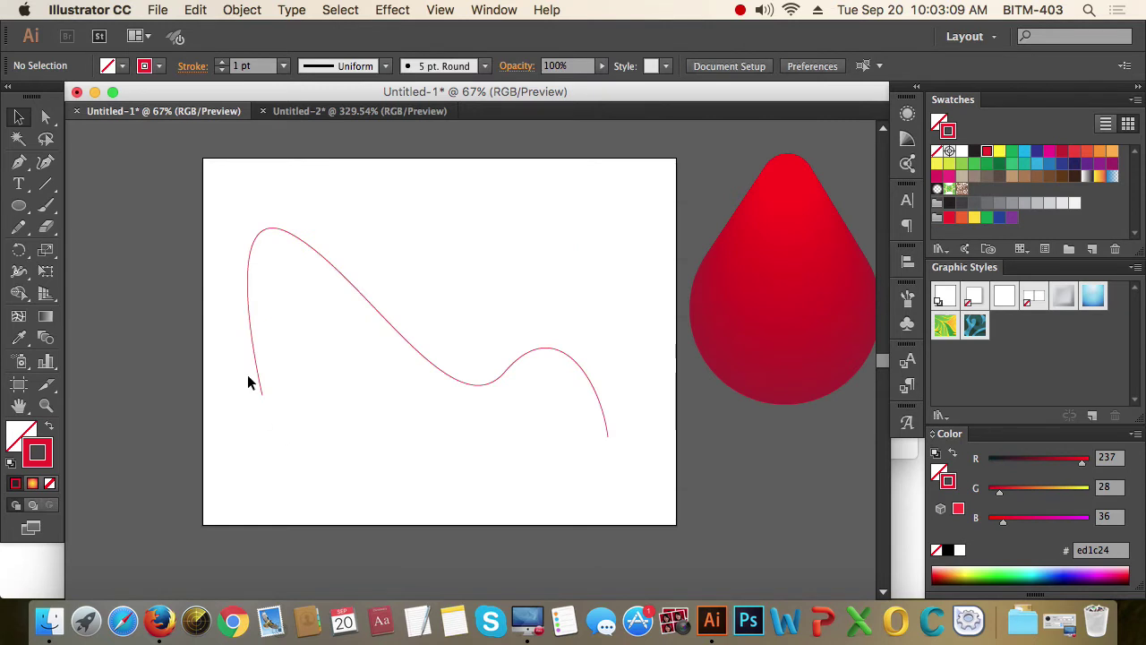
pyautogui.press('p')
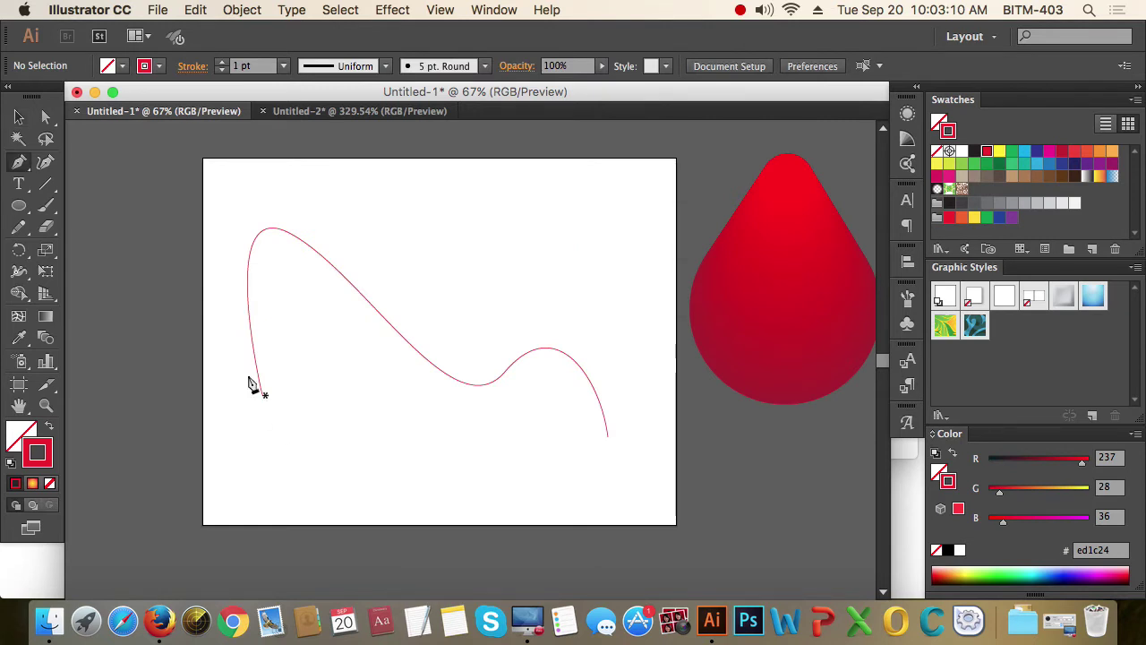
pyautogui.click(341, 498)
pyautogui.moveTo(365, 419); pyautogui.dragTo(408, 452)
pyautogui.moveTo(562, 513); pyautogui.dragTo(589, 473)
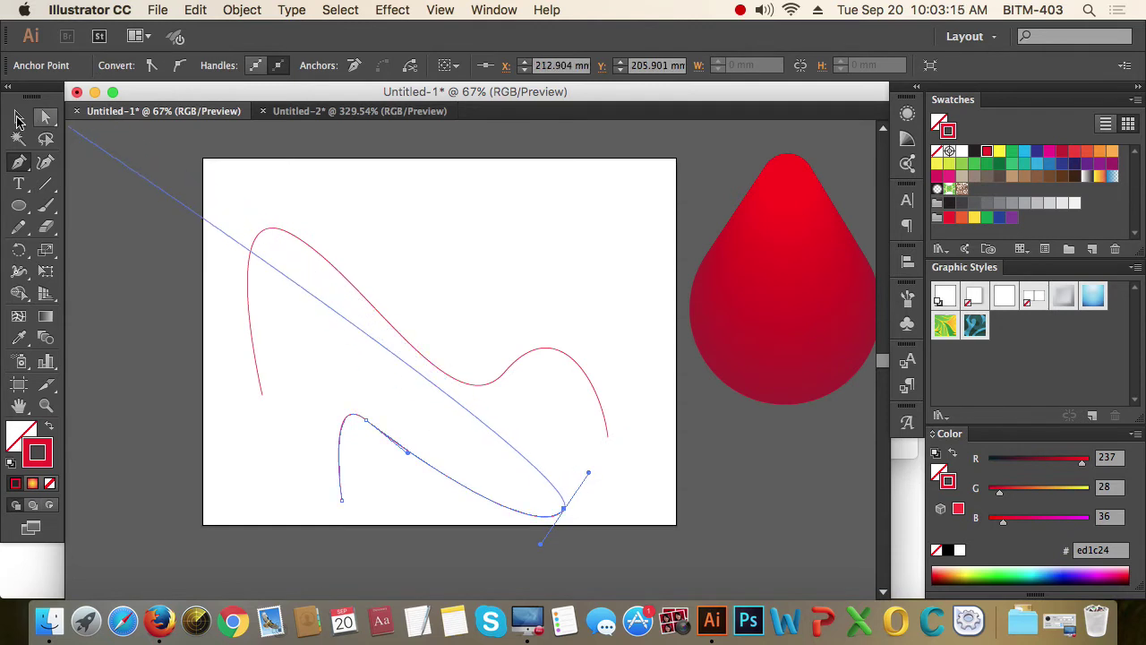
# - Move both red curves slightly up and right, and blend them between their lower-left endpoints with the Blend tool
pyautogui.click(18, 116)
pyautogui.moveTo(479, 206); pyautogui.dragTo(414, 403)
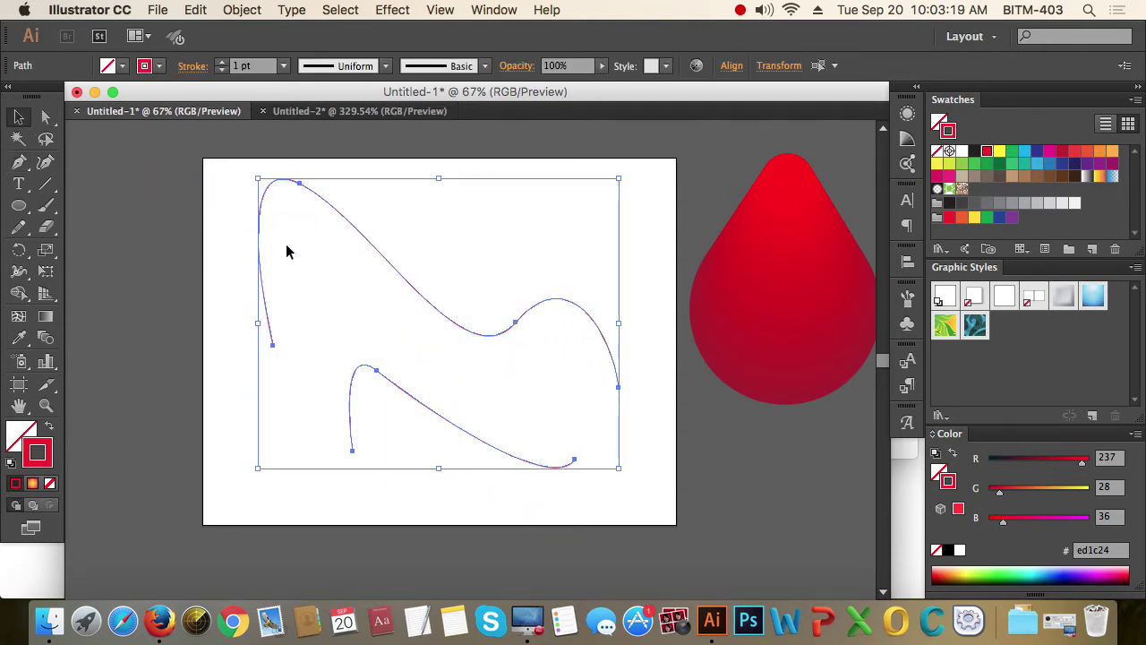
pyautogui.click(46, 338)
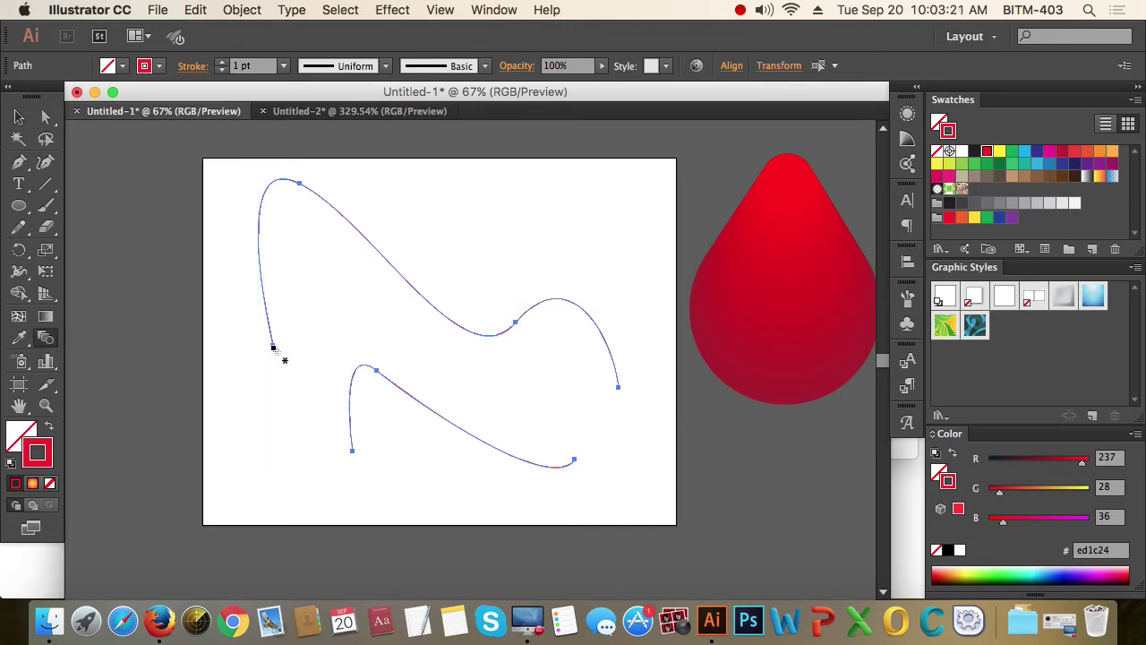
pyautogui.click(273, 347)
pyautogui.click(352, 452)
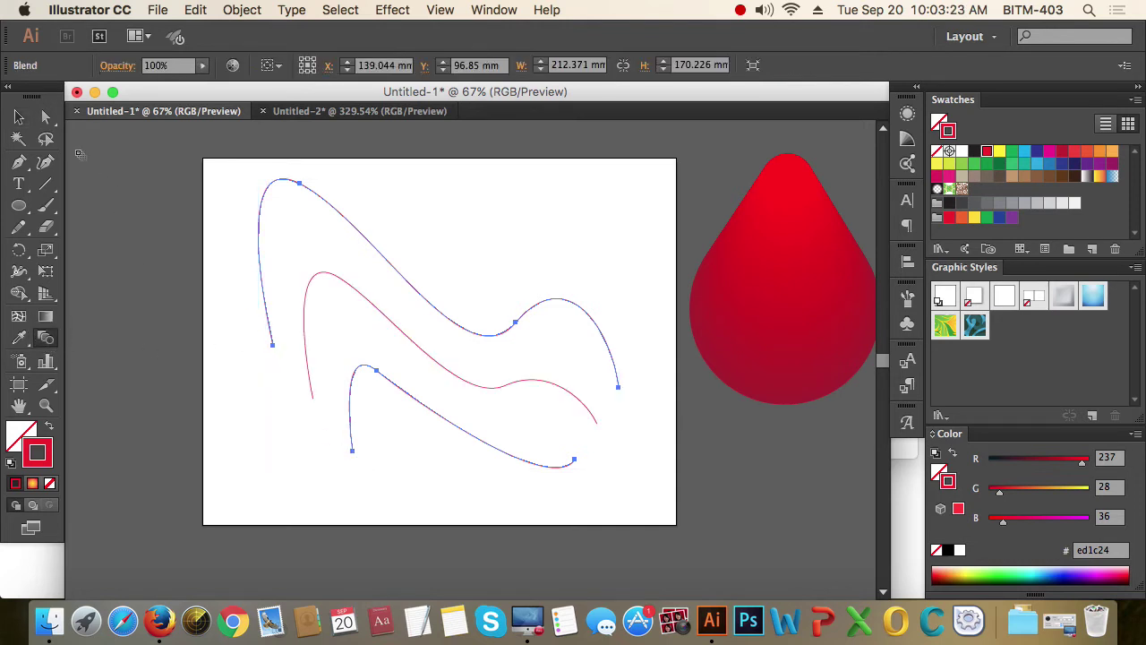
# - Move the whole line blend slightly down and left on the artboard
pyautogui.click(19, 117)
pyautogui.click(494, 258)
pyautogui.click(388, 327)
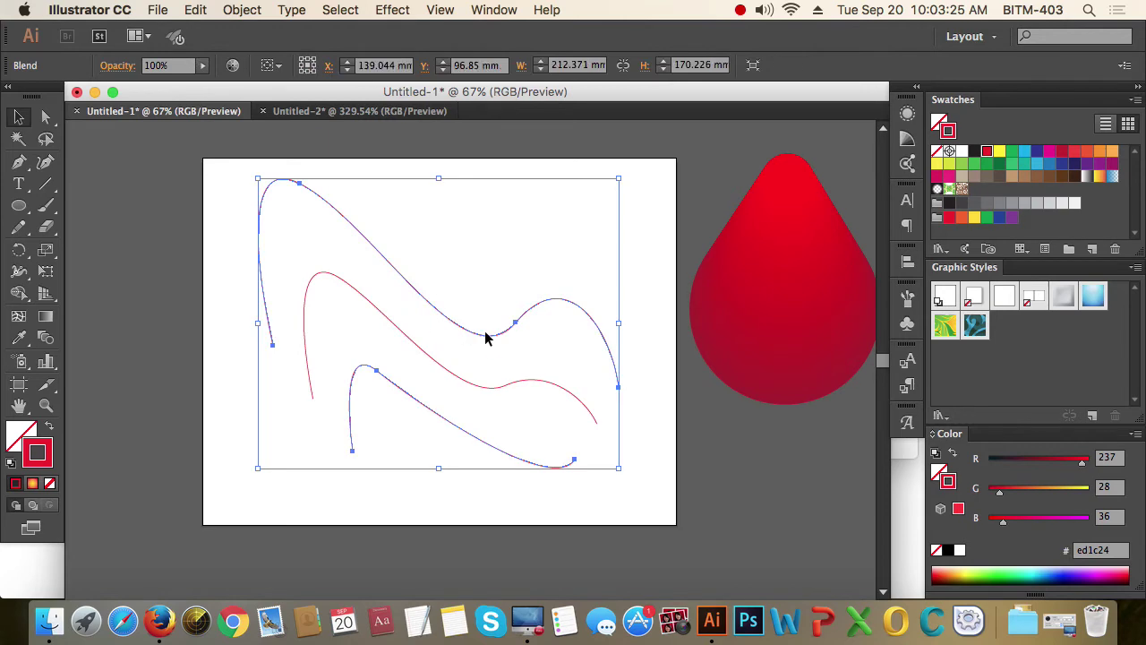
pyautogui.moveTo(515, 327); pyautogui.dragTo(504, 346)
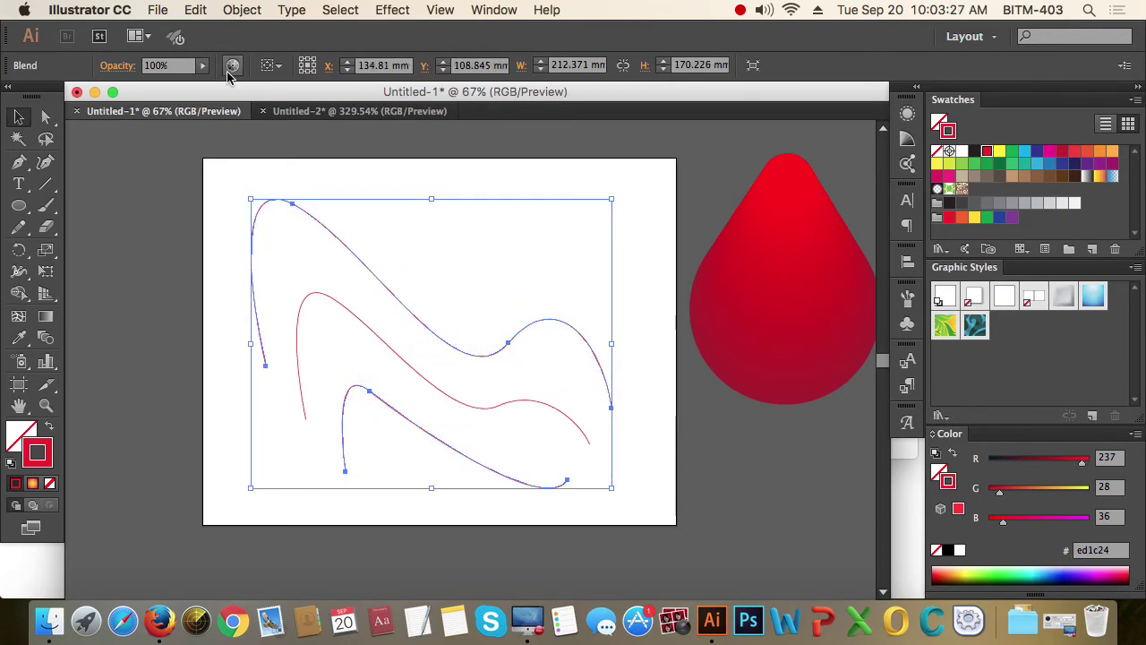
# - Set the line blend's spacing to Specified Steps with a value of 50
pyautogui.click(242, 10)
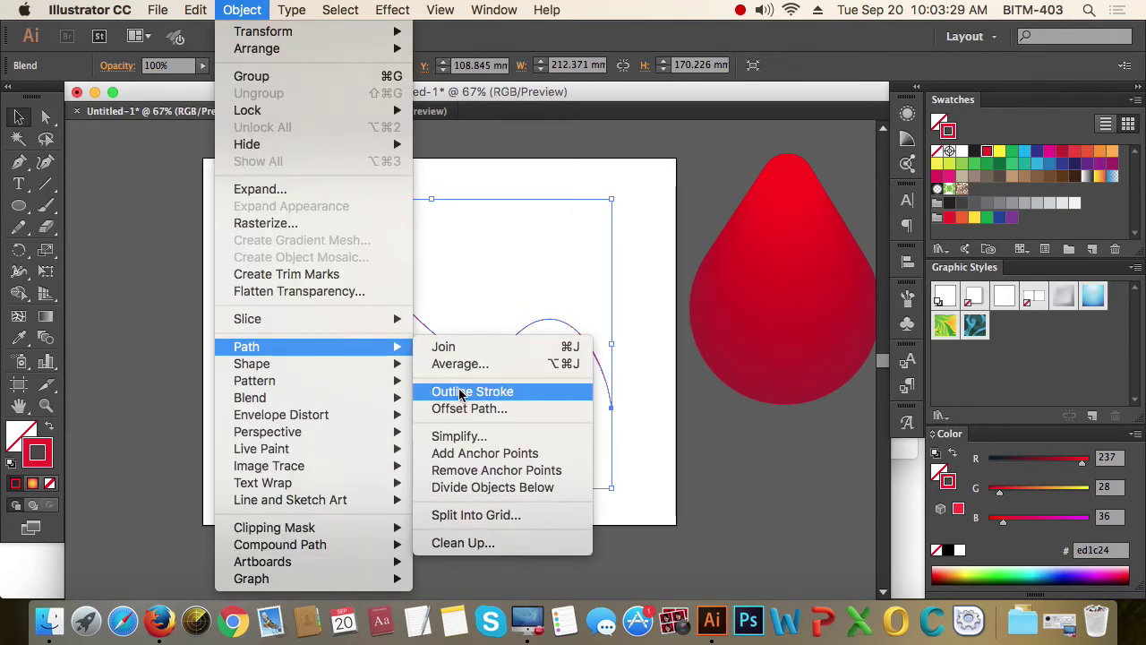
pyautogui.moveTo(330, 399)
pyautogui.click(515, 440)
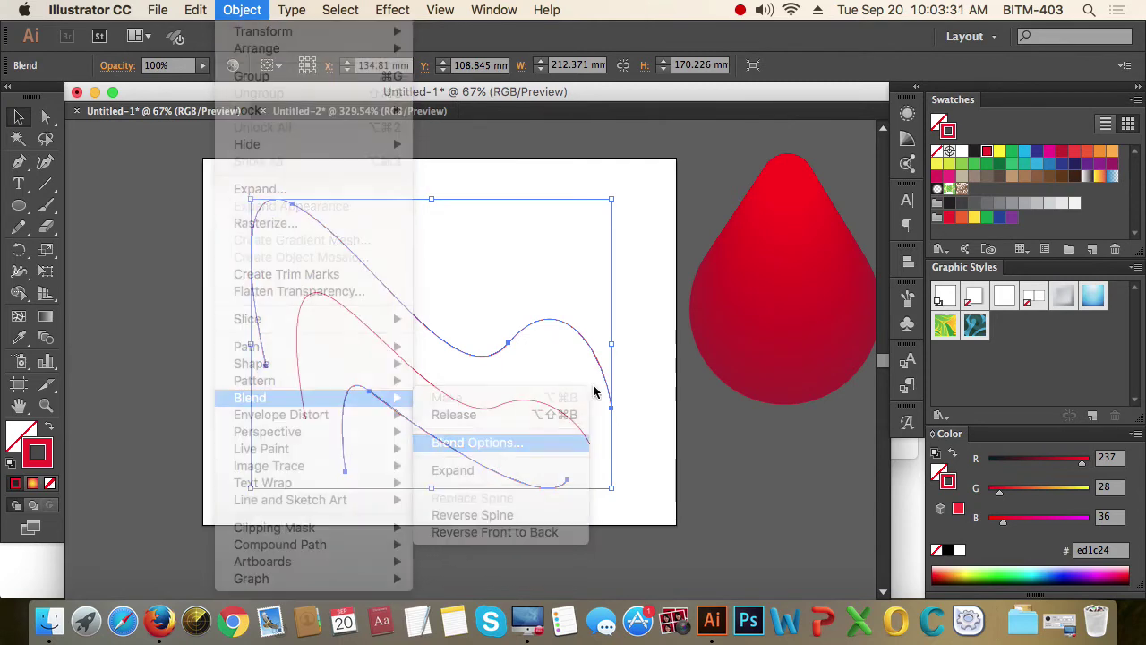
pyautogui.click(780, 185)
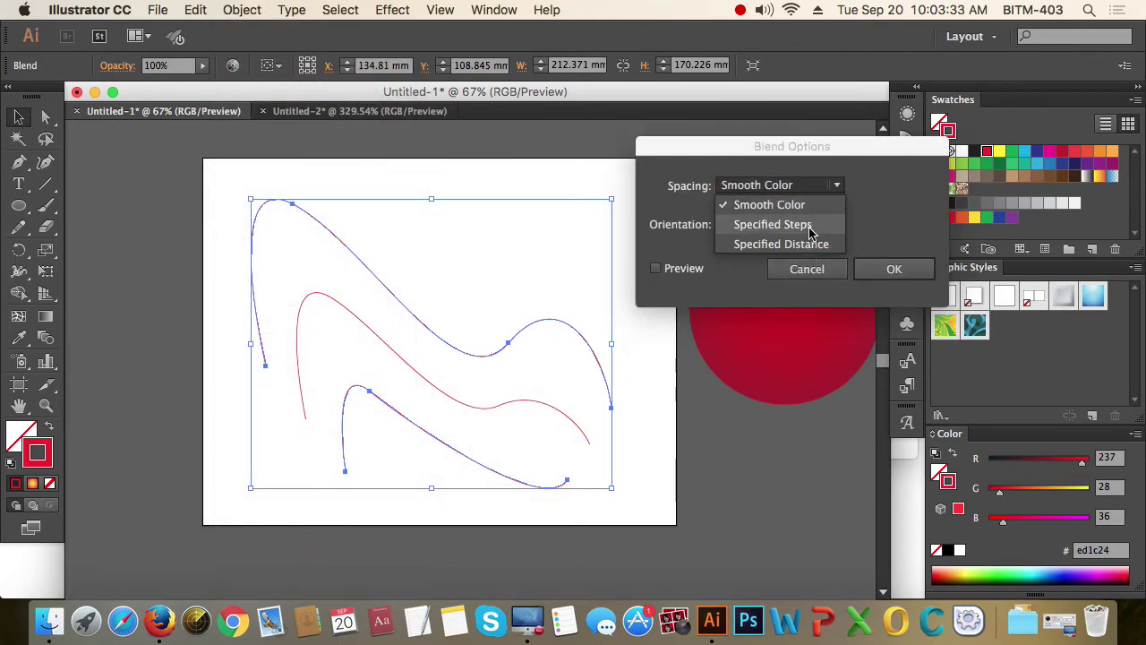
pyautogui.click(810, 226)
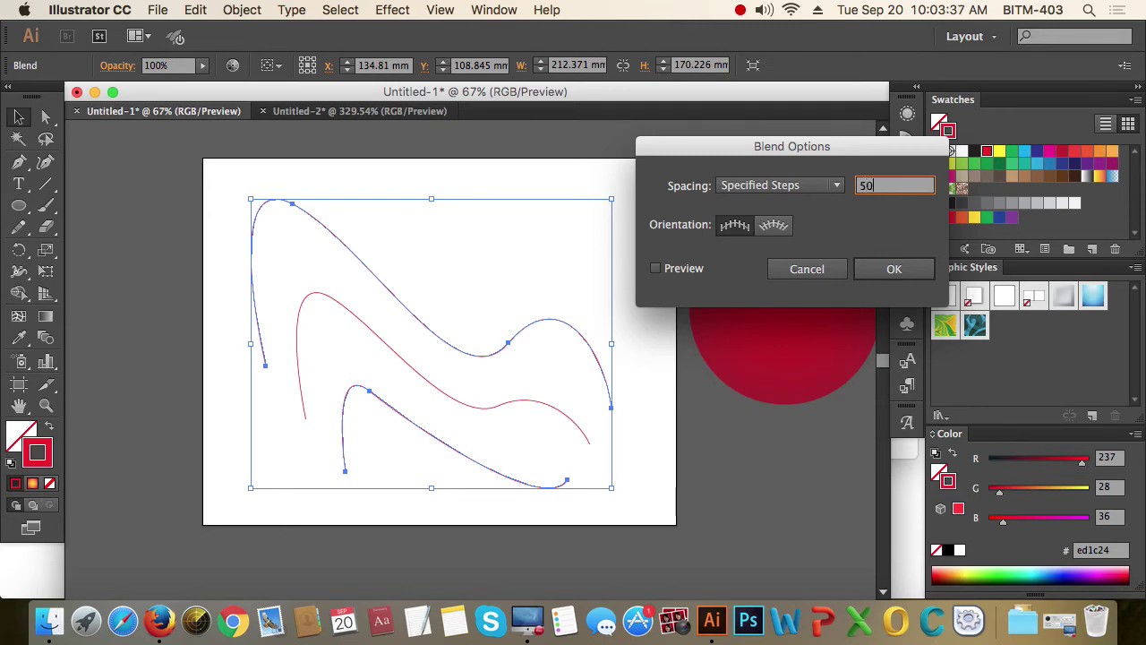
pyautogui.click(678, 270)
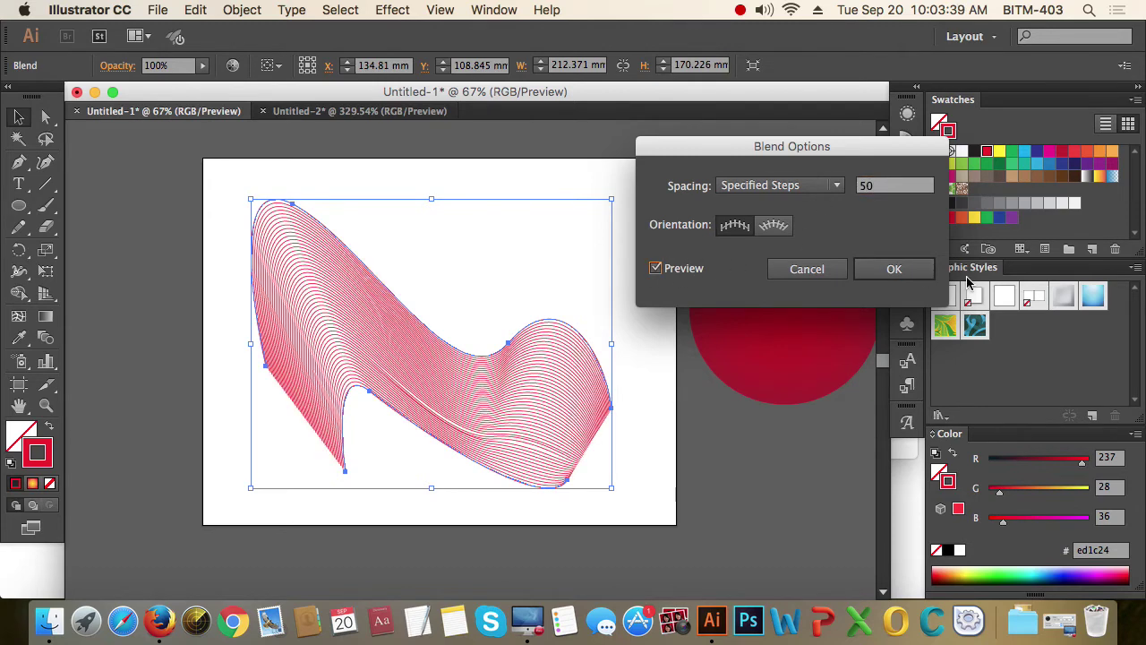
pyautogui.click(894, 269)
# - Reshape the blend's lower curve by moving its left endpoint to the artboard's upper right and its neighbouring anchor down and left
pyautogui.click(45, 118)
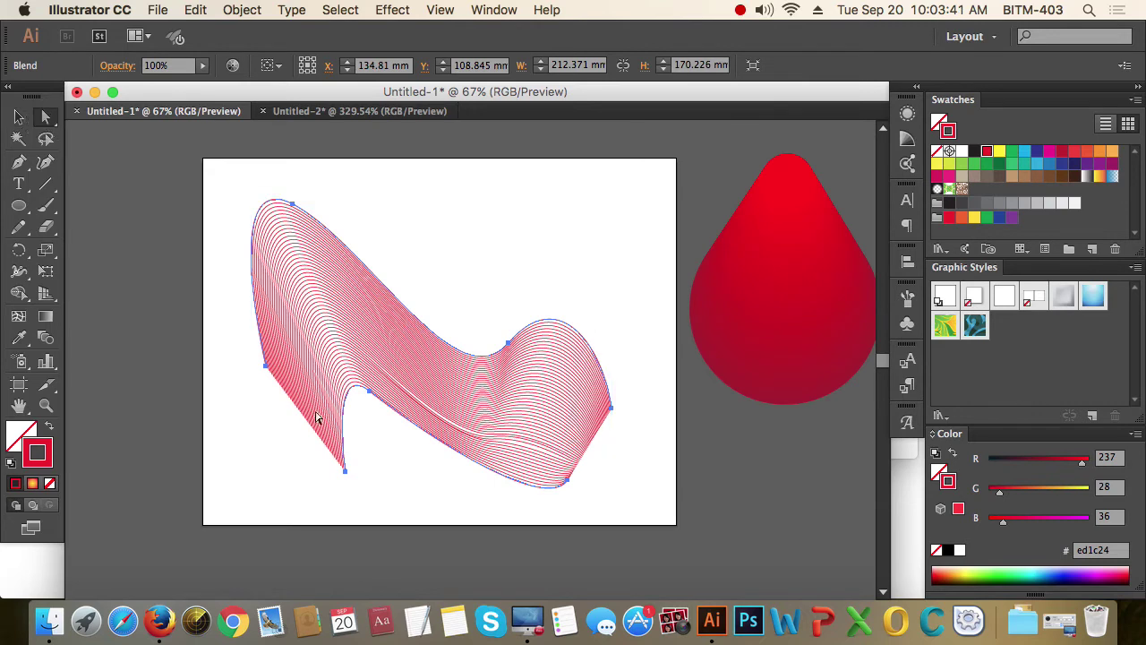
pyautogui.click(338, 471)
pyautogui.click(389, 472)
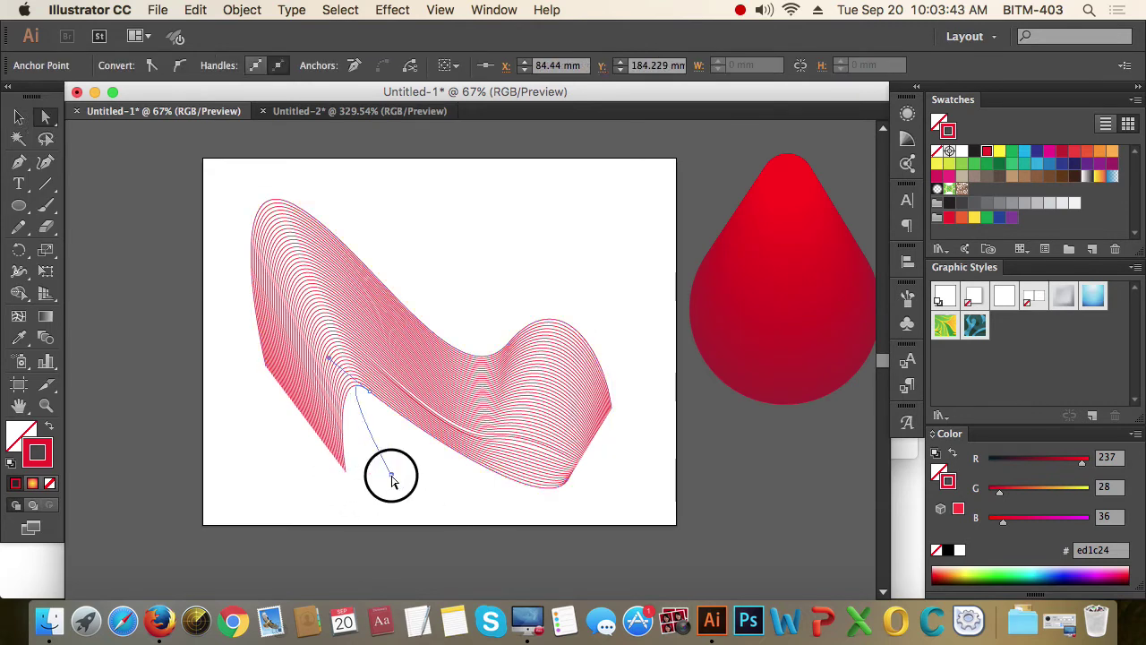
pyautogui.click(570, 318)
pyautogui.moveTo(570, 318); pyautogui.dragTo(578, 229)
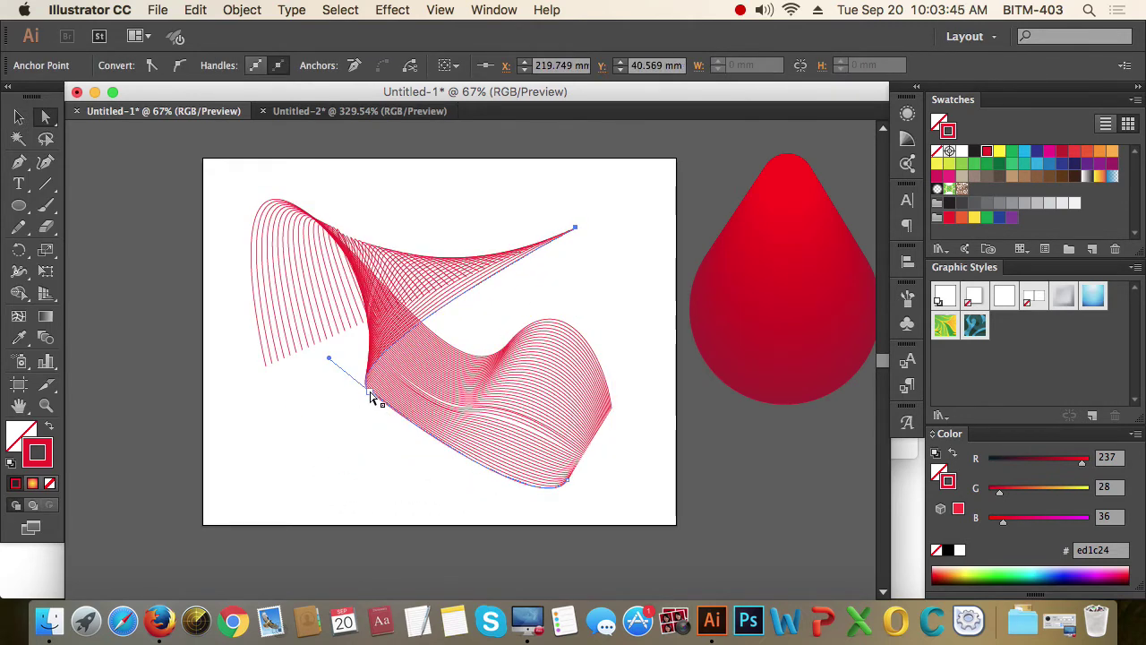
pyautogui.moveTo(369, 392); pyautogui.dragTo(291, 459)
# - Move the upper curve's right endpoint to the artboard's bottom edge, and the lower curve's right endpoint up to the right edge, pulling its handle downward
pyautogui.click(614, 411)
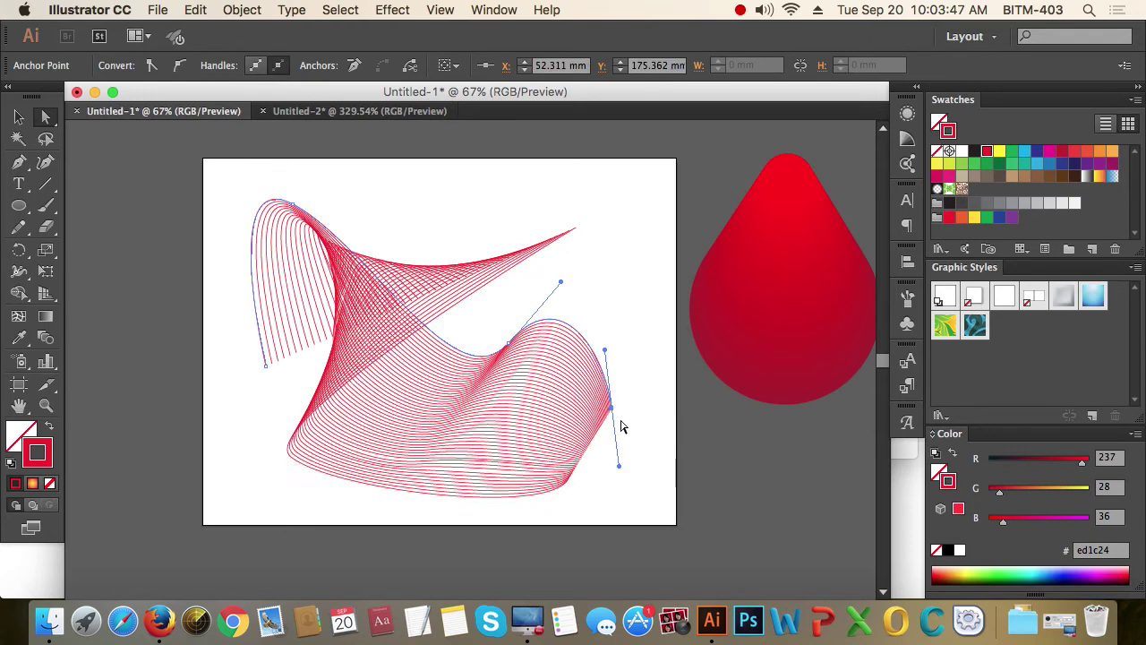
pyautogui.moveTo(616, 413); pyautogui.dragTo(423, 535)
pyautogui.click(573, 484)
pyautogui.click(570, 484)
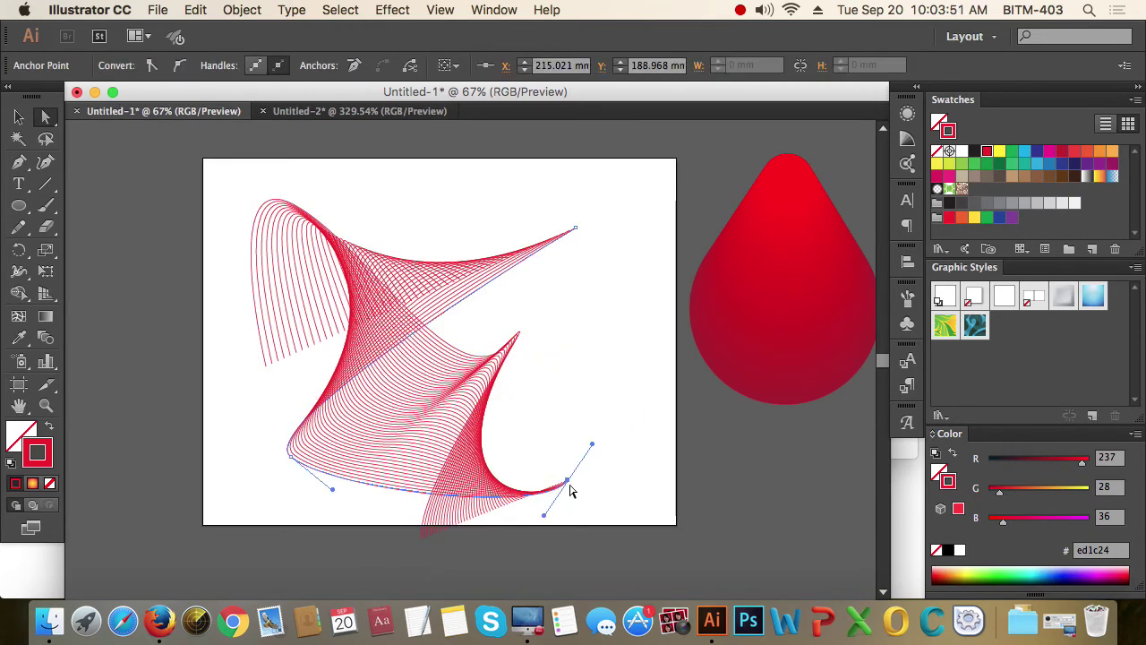
pyautogui.moveTo(570, 485); pyautogui.dragTo(651, 294)
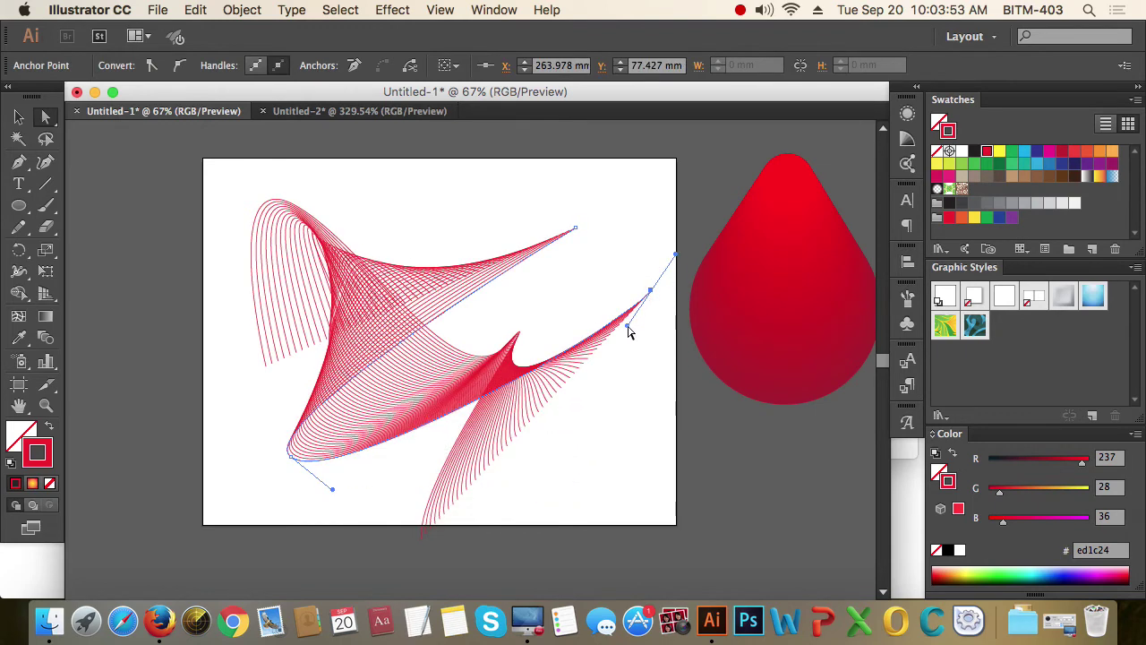
pyautogui.moveTo(629, 331); pyautogui.dragTo(644, 475)
# - Shift the upper curve's bottom endpoint up and left inside the artboard, and raise the lower curve's upper-right tip near the artboard's top edge
pyautogui.click(423, 537)
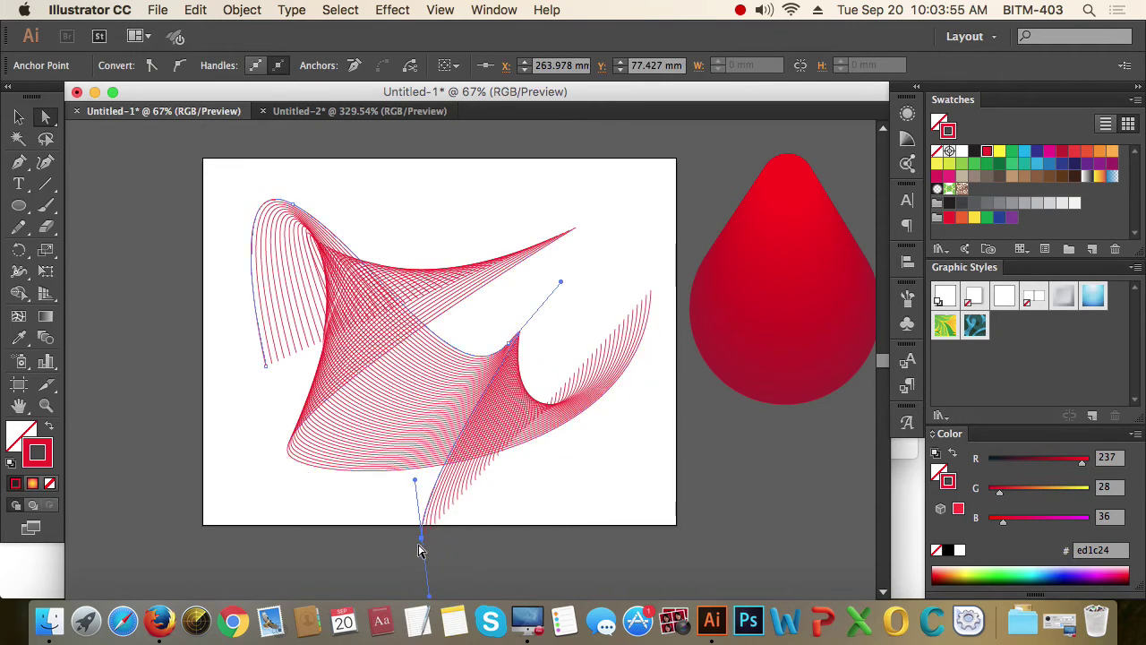
pyautogui.moveTo(423, 537); pyautogui.dragTo(387, 500)
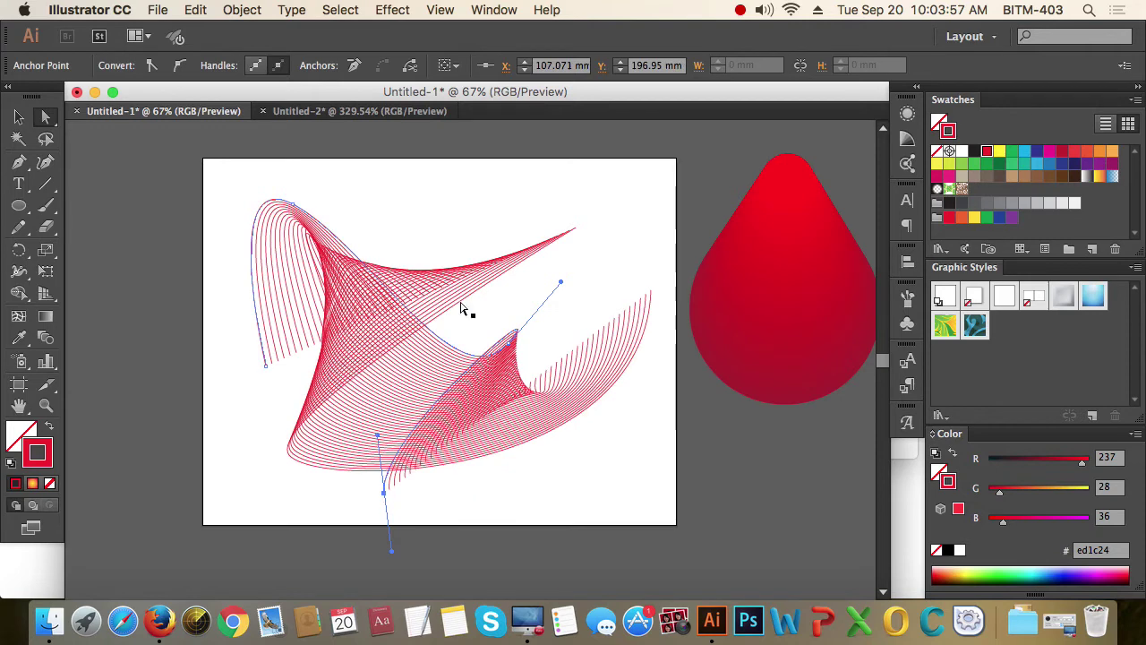
pyautogui.moveTo(586, 223); pyautogui.dragTo(563, 185)
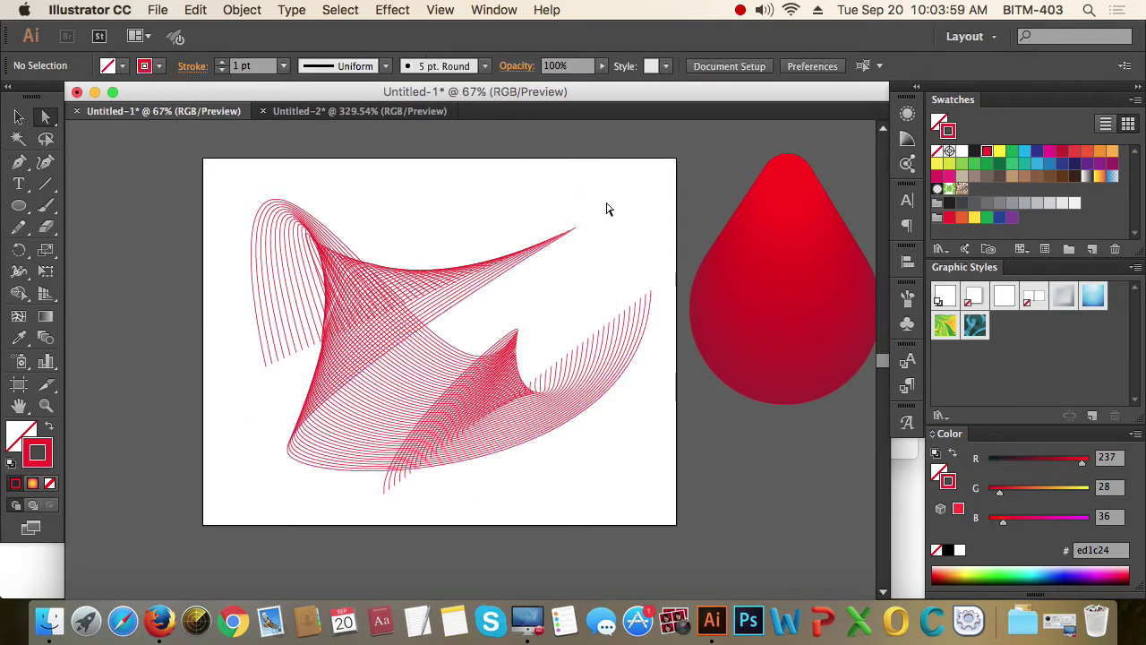
pyautogui.moveTo(575, 230); pyautogui.dragTo(554, 169)
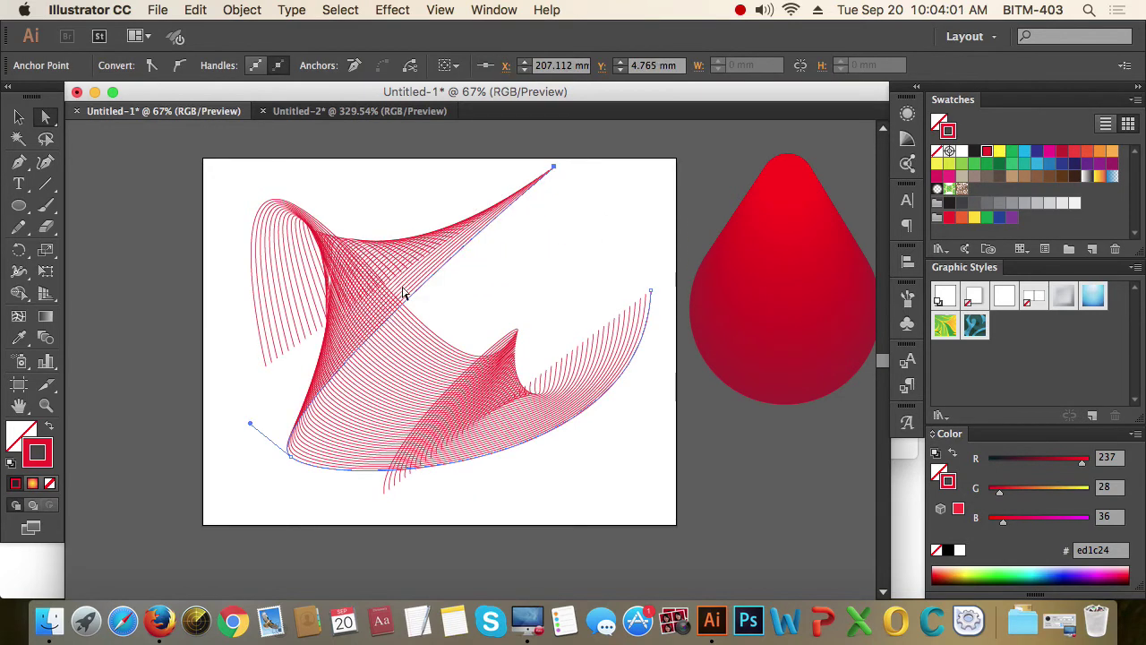
pyautogui.click(623, 262)
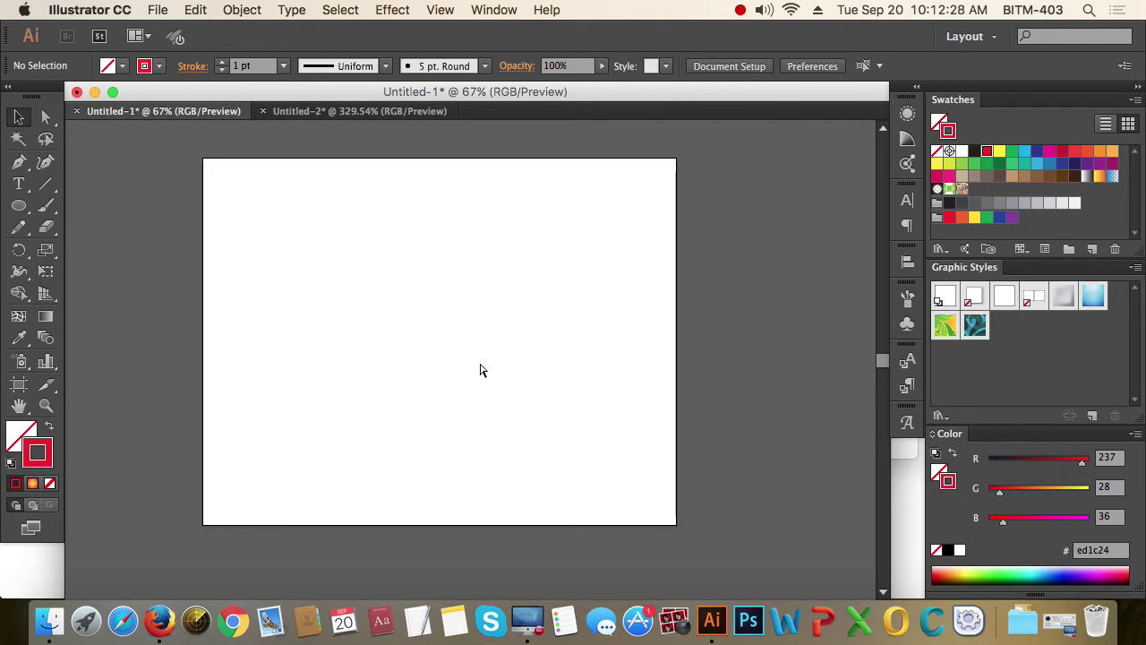
# - Create a new document measured in inches, 9 in wide and 9 in high
pyautogui.press('super+n')
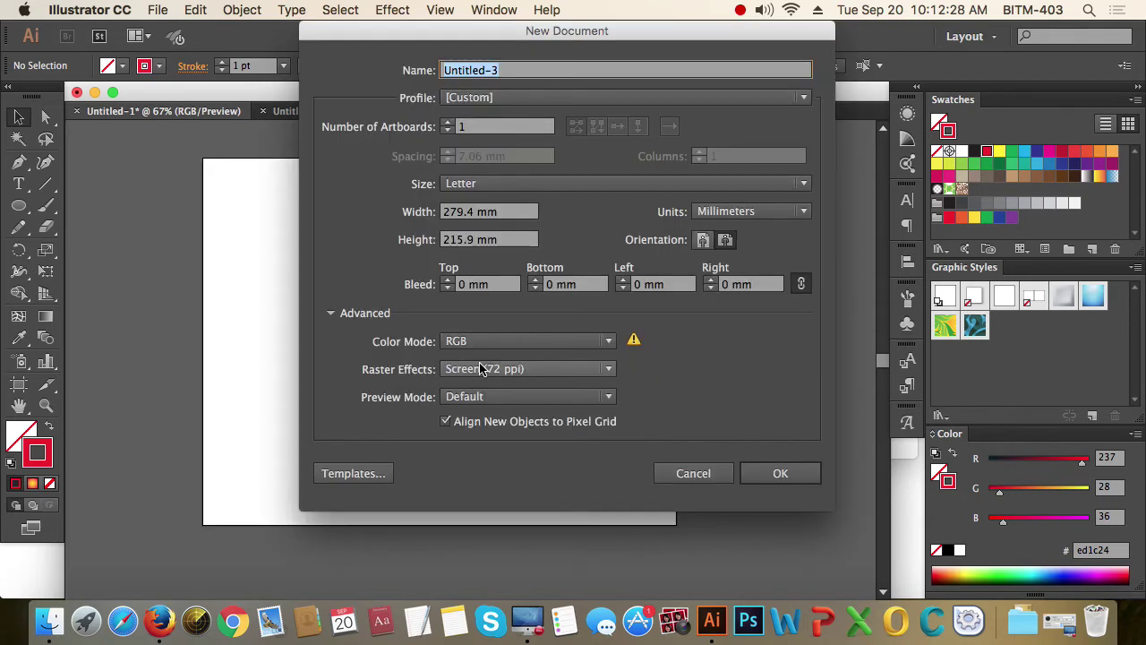
pyautogui.click(801, 213)
pyautogui.click(742, 267)
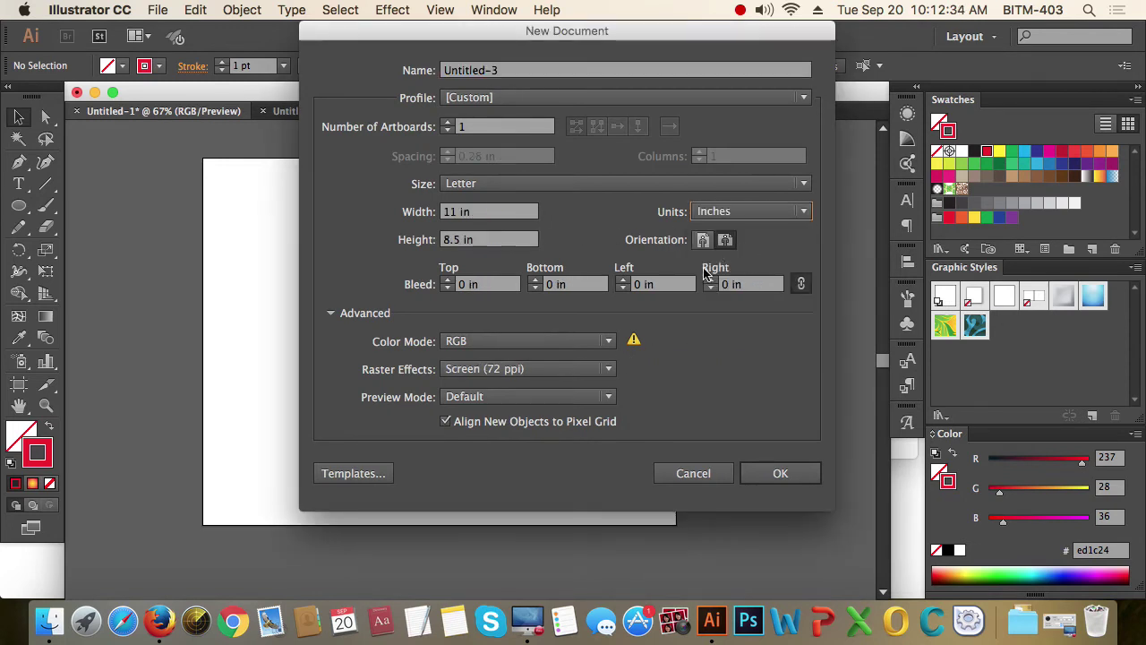
pyautogui.moveTo(524, 212); pyautogui.dragTo(407, 217)
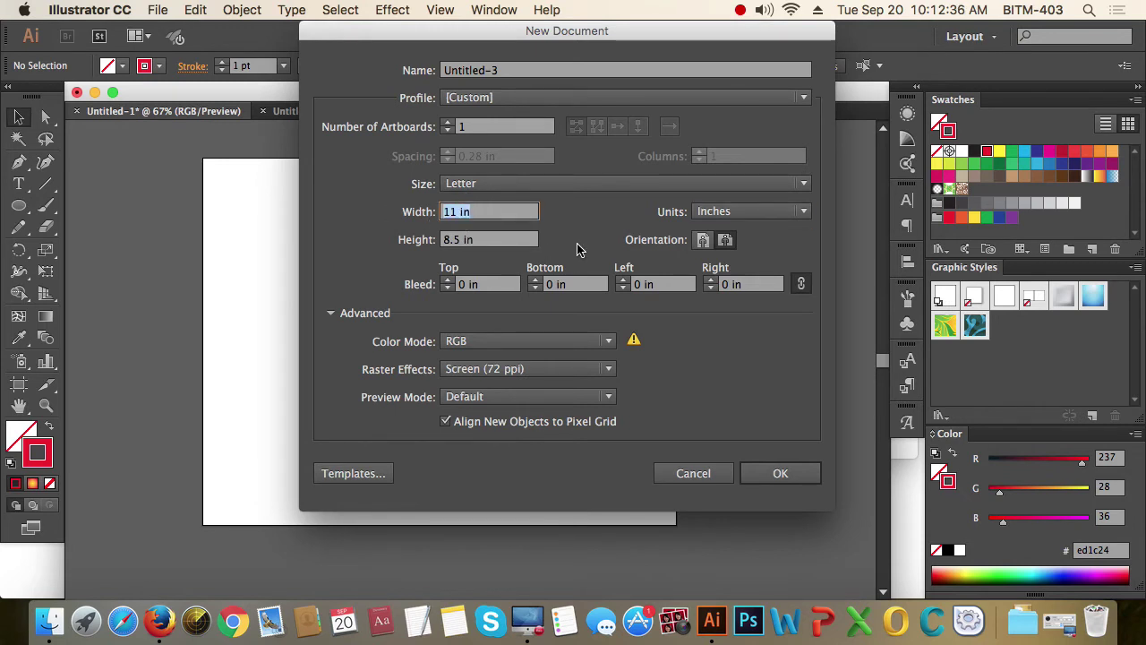
pyautogui.write('9')
pyautogui.press('Tab')
pyautogui.write('9')
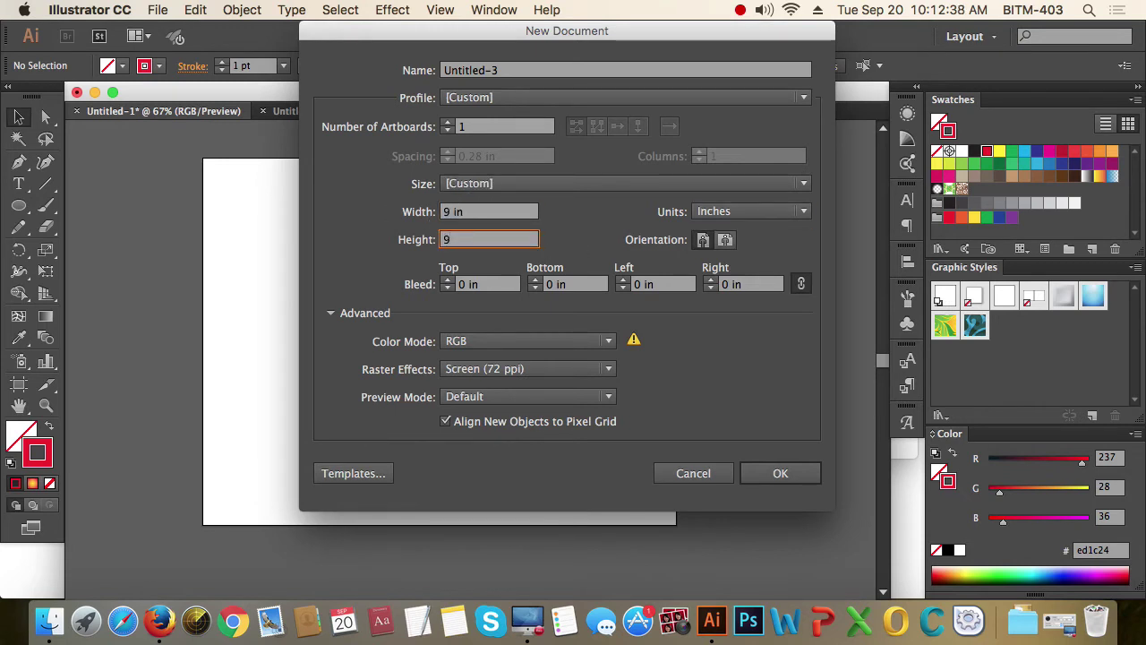
pyautogui.press('Return')
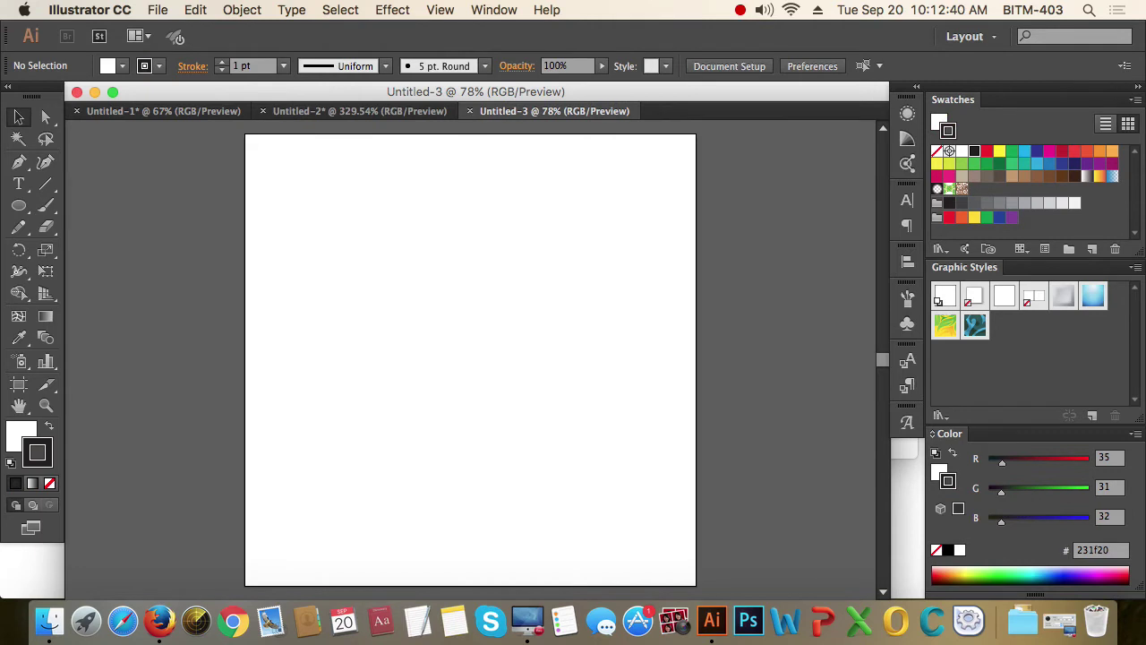
# - Draw a white rectangle covering the whole square artboard and remove its stroke
pyautogui.keyDown('alt'); pyautogui.keyDown('super'); pyautogui.click(520, 386); pyautogui.keyUp('super'); pyautogui.keyUp('alt')
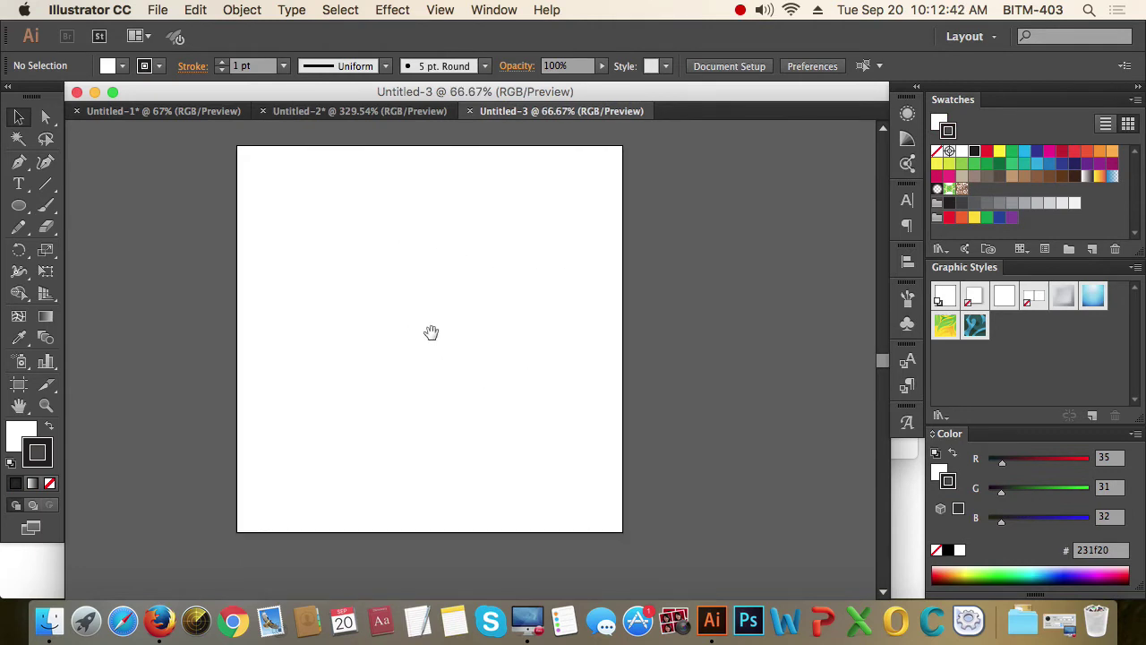
pyautogui.moveTo(432, 332); pyautogui.dragTo(458, 341)
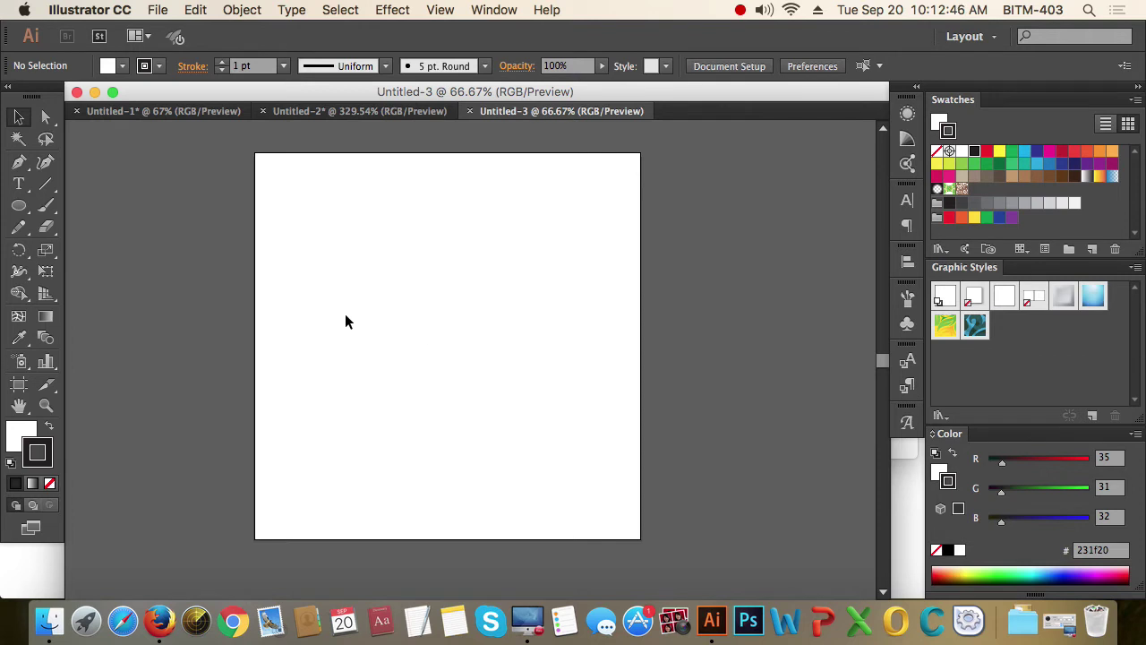
pyautogui.click(20, 211)
pyautogui.click(123, 205)
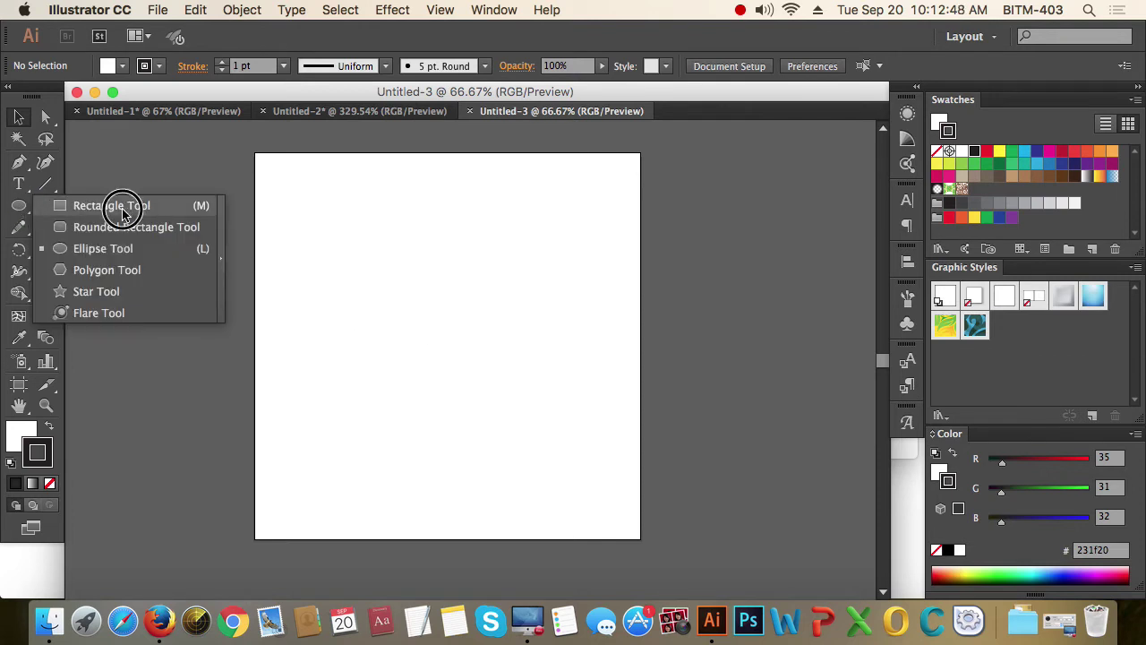
pyautogui.moveTo(254, 153); pyautogui.dragTo(642, 540)
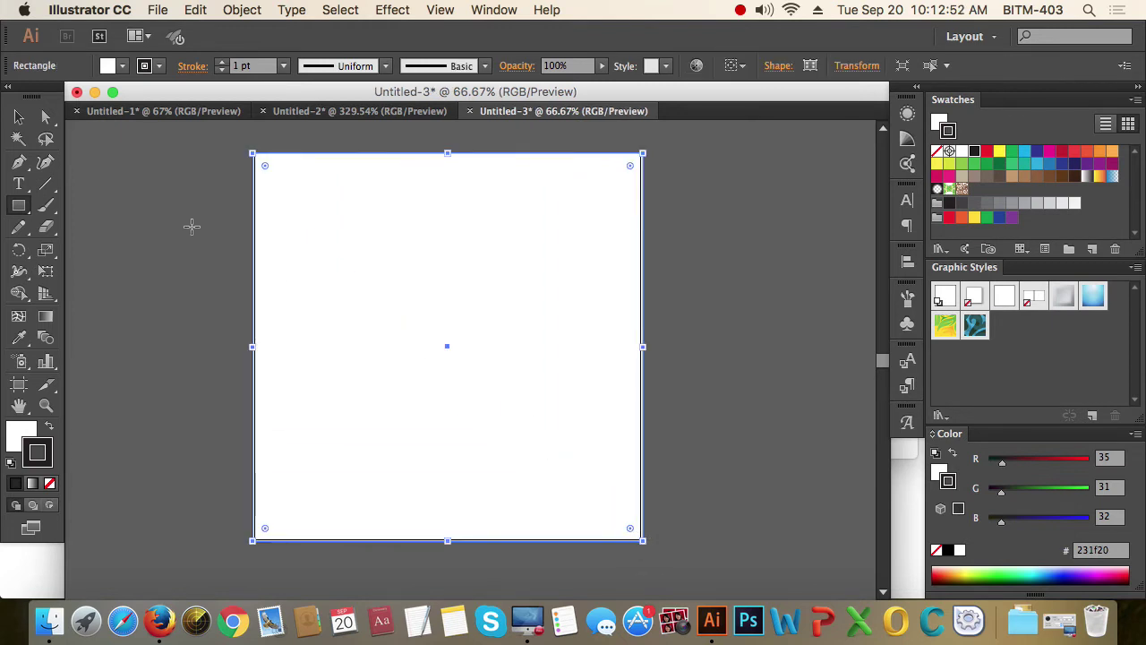
pyautogui.click(50, 483)
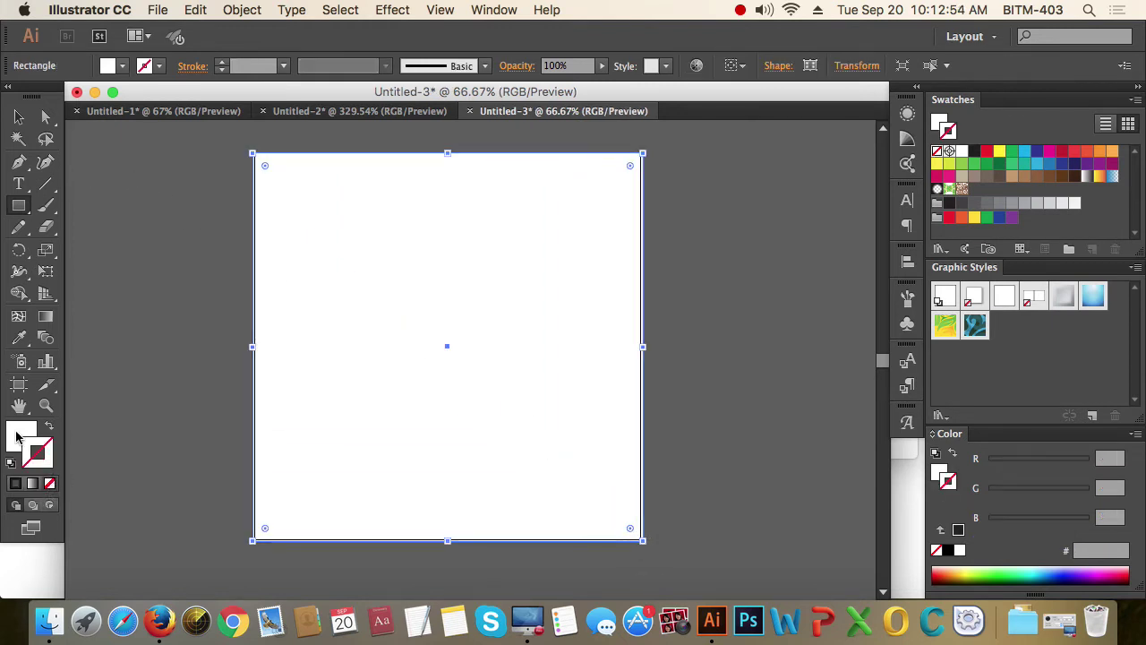
# - Enlarge the white rectangle so it extends slightly beyond the artboard on all four sides
pyautogui.click(19, 434)
pyautogui.click(18, 117)
pyautogui.moveTo(253, 154); pyautogui.dragTo(249, 149)
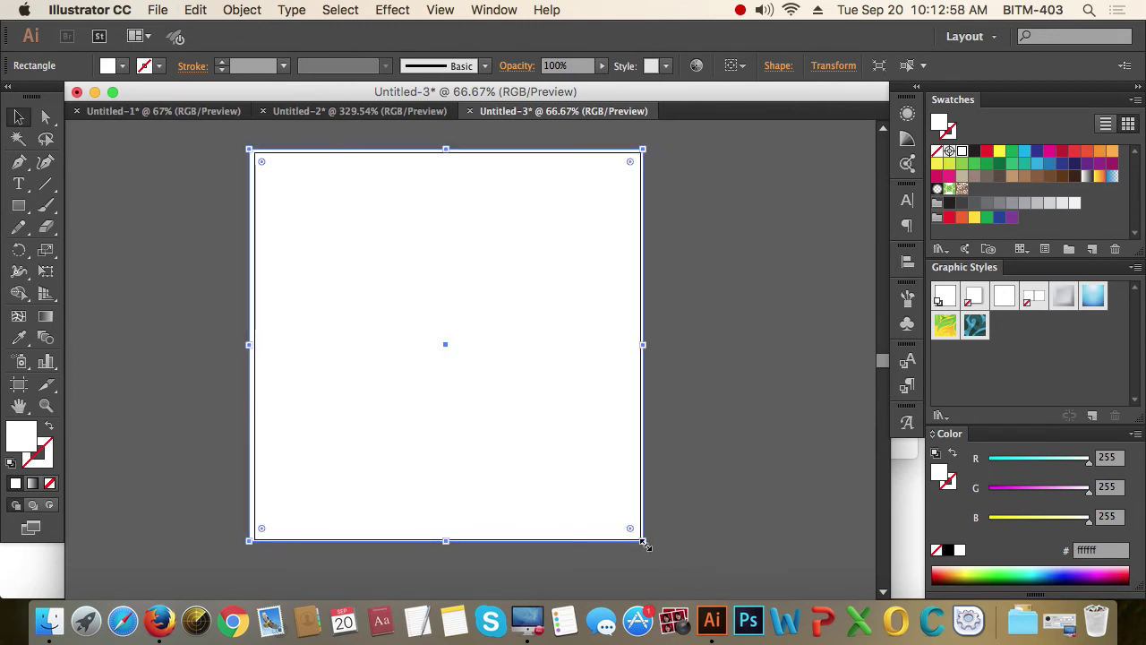
pyautogui.moveTo(643, 542); pyautogui.dragTo(647, 545)
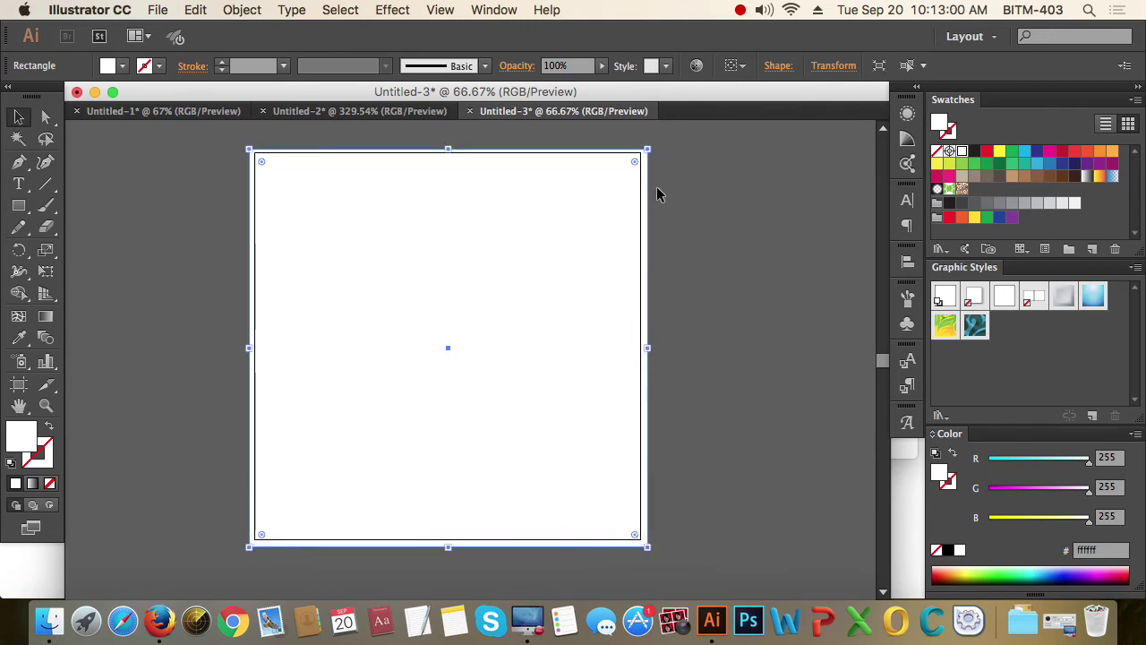
pyautogui.moveTo(646, 149); pyautogui.dragTo(647, 145)
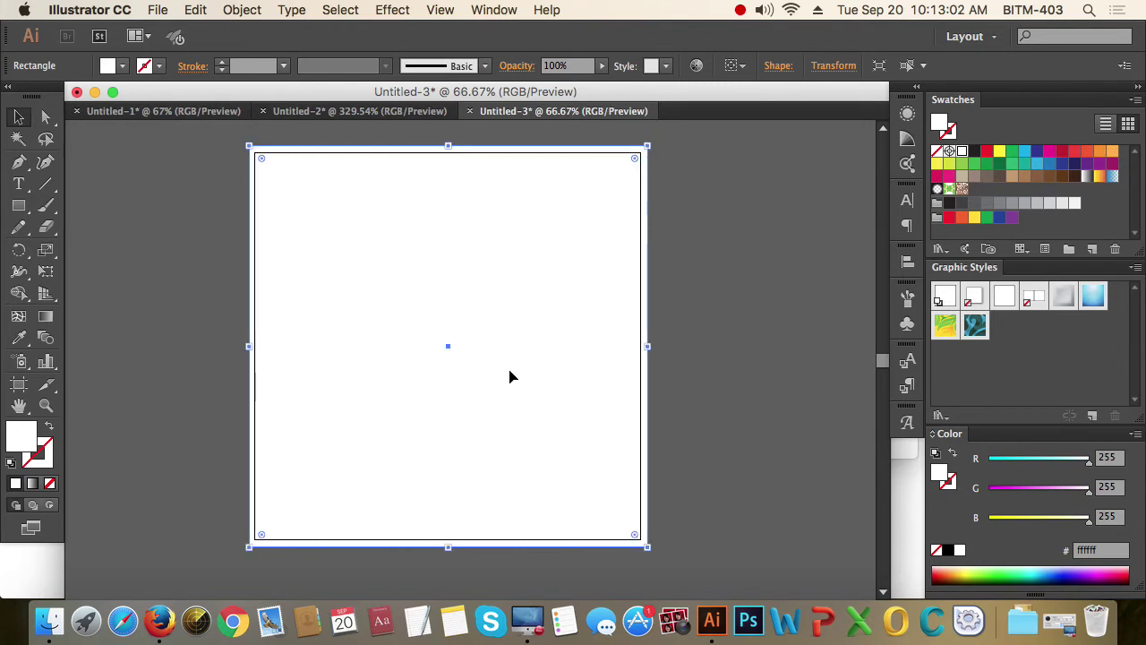
# - Fill the background rectangle with a white-to-black radial gradient
pyautogui.click(32, 483)
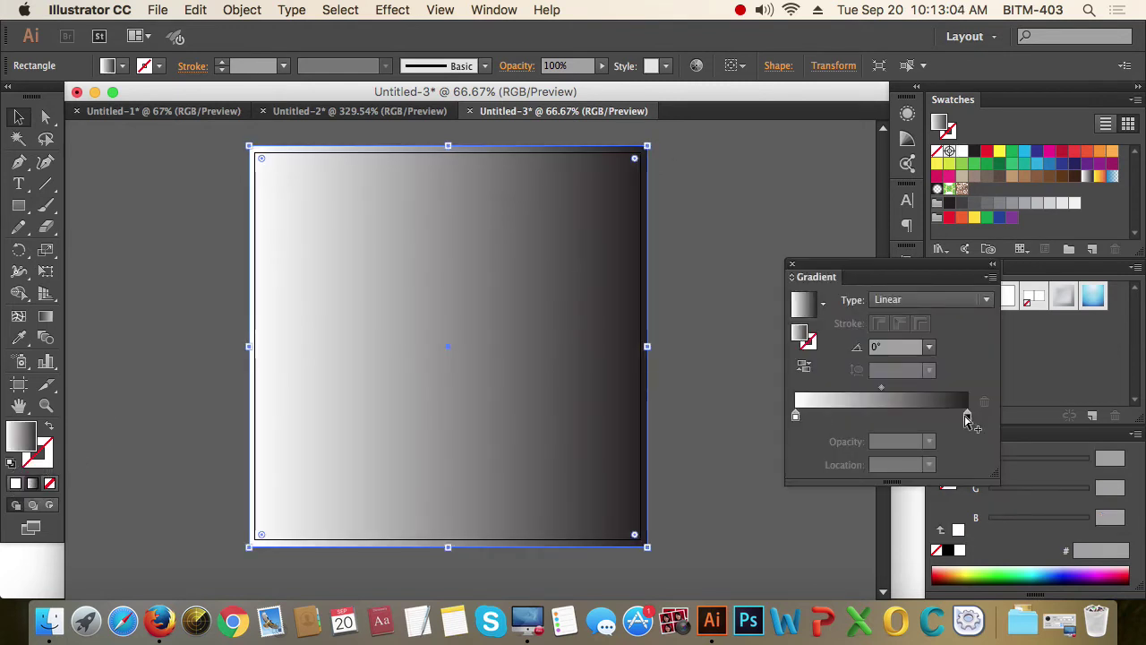
pyautogui.click(939, 299)
pyautogui.click(939, 340)
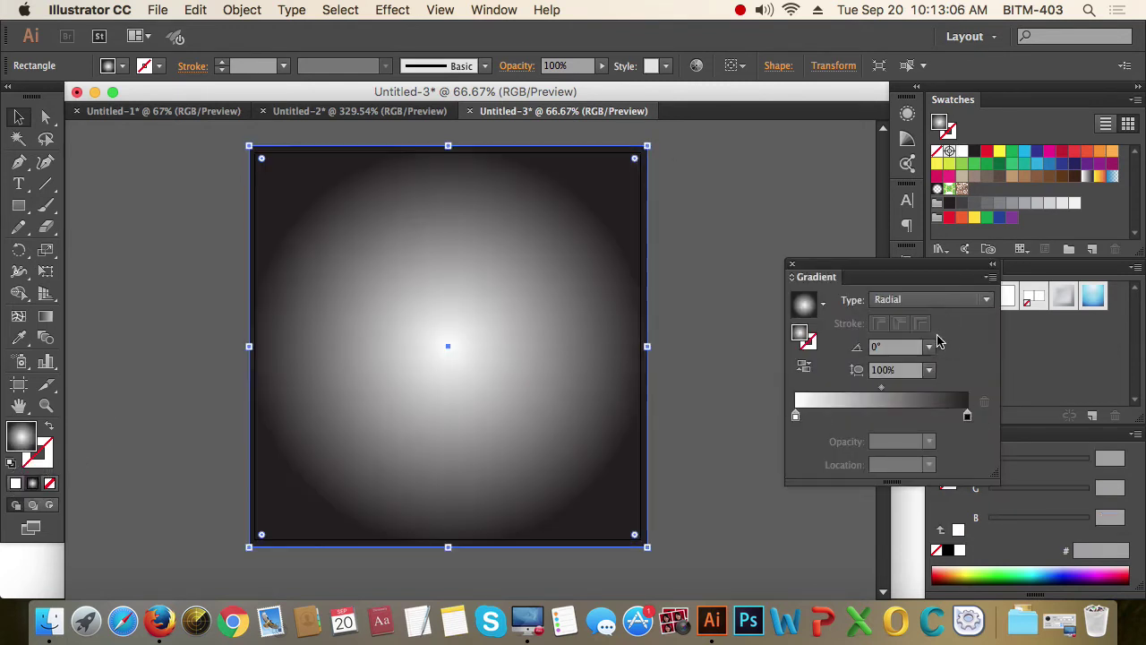
# - Set the gradient's outer black stop to 7% black
pyautogui.click(967, 416)
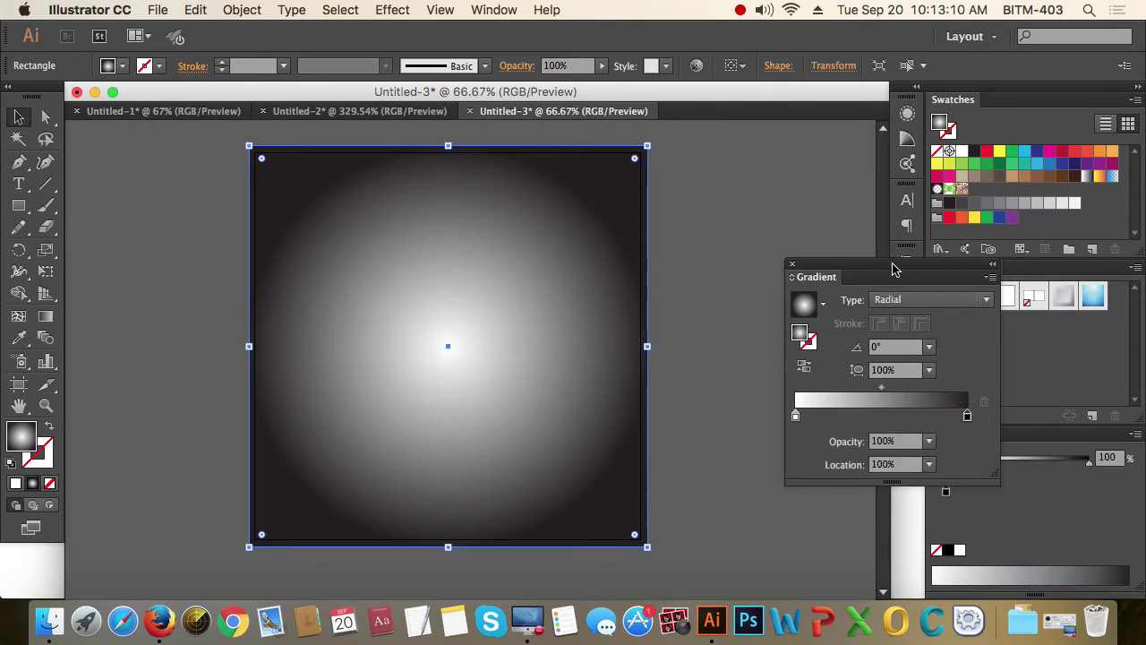
pyautogui.moveTo(893, 266); pyautogui.dragTo(801, 172)
pyautogui.click(1109, 458)
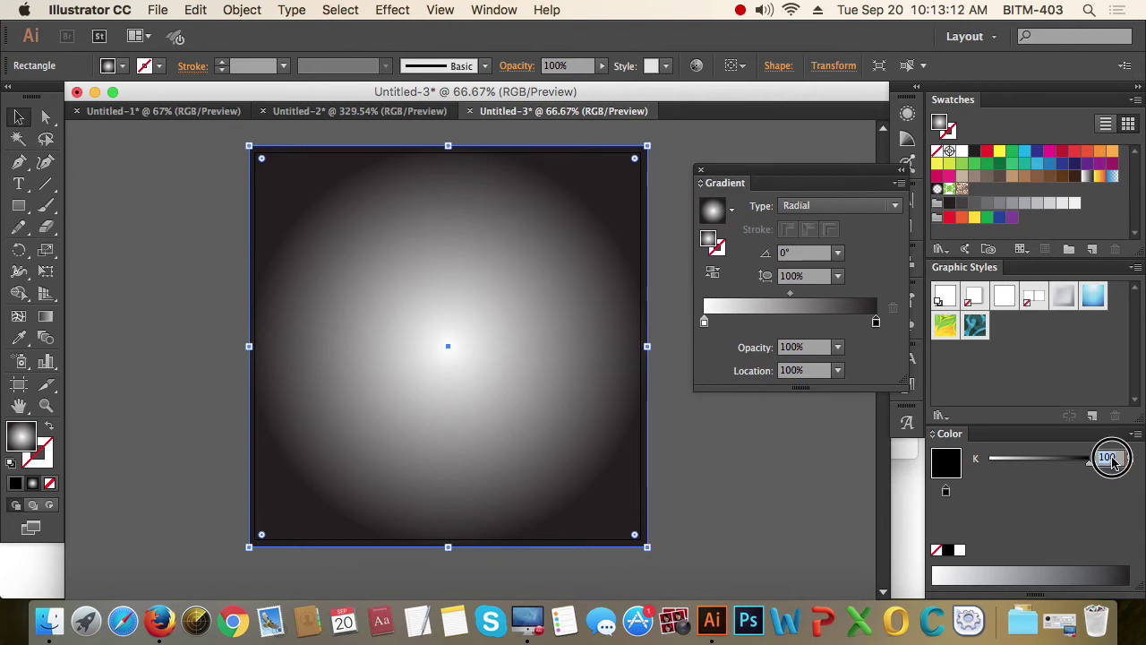
pyautogui.write('7')
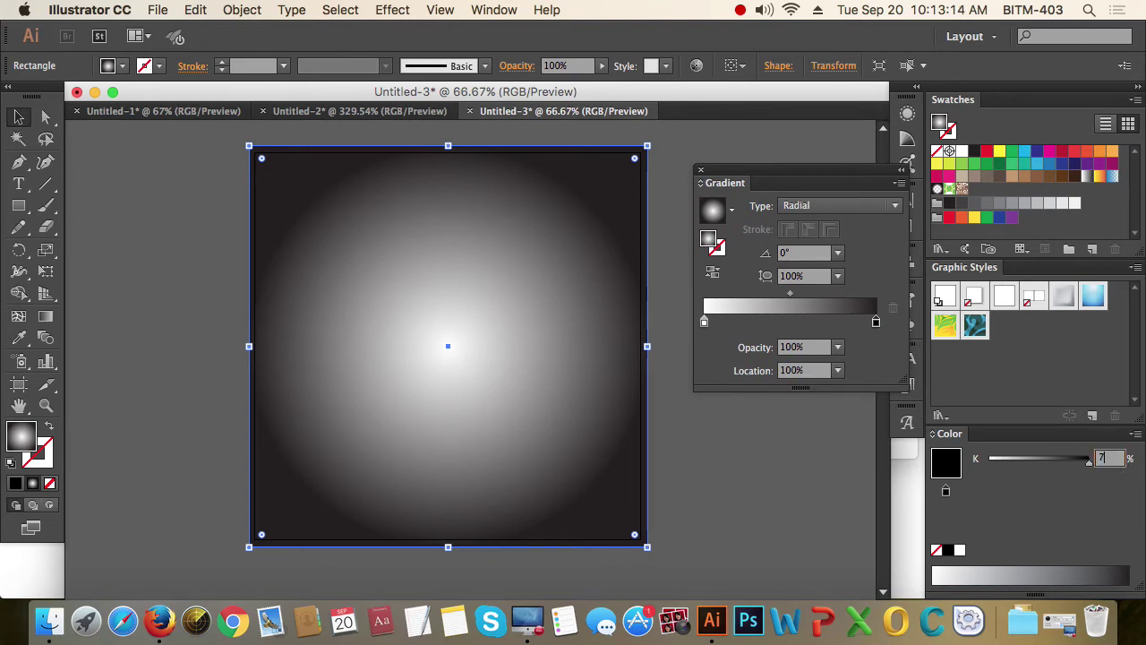
pyautogui.press('Return')
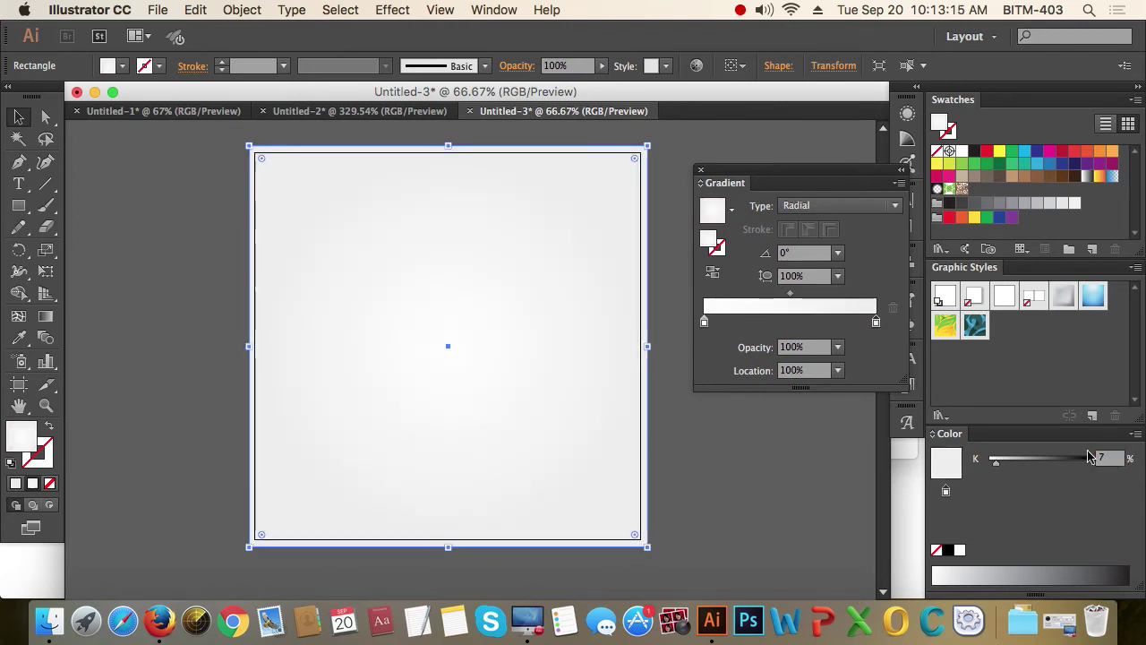
# - Darken the radial gradient's outer stop to 19% black
pyautogui.click(704, 324)
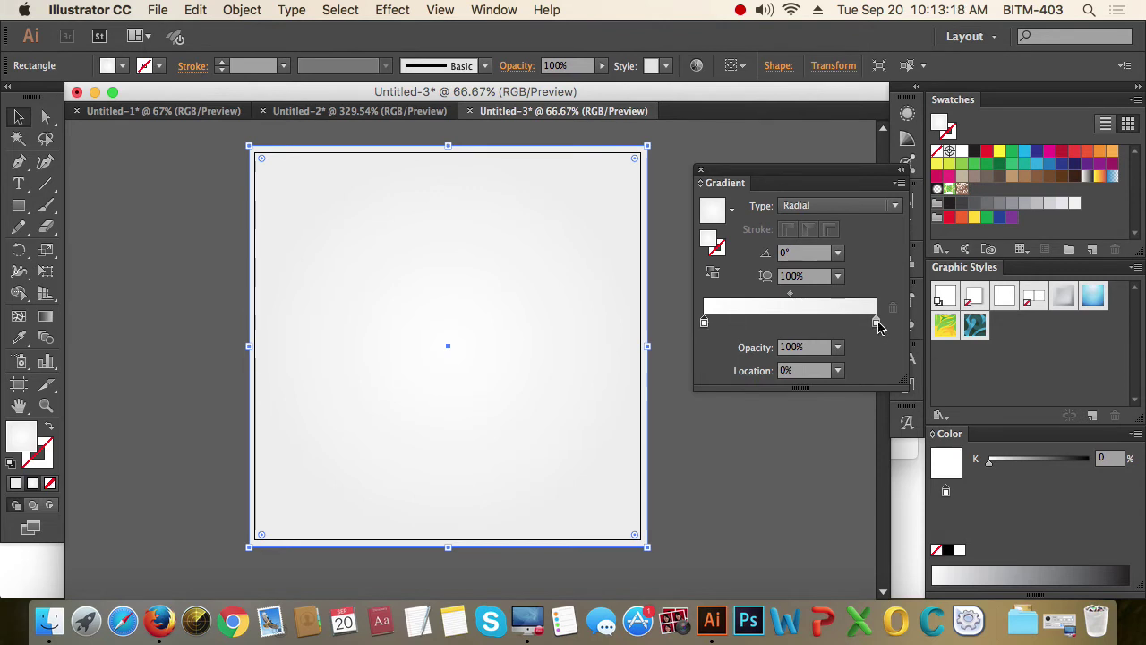
pyautogui.click(876, 323)
pyautogui.moveTo(1001, 470); pyautogui.dragTo(1004, 471)
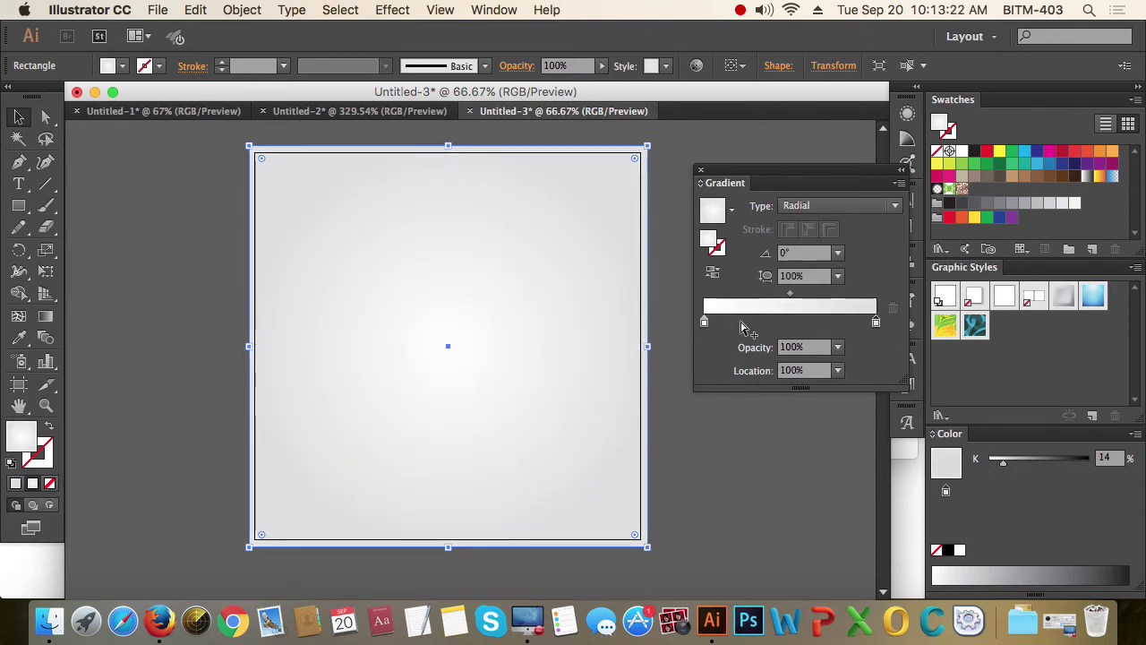
pyautogui.moveTo(1008, 462); pyautogui.dragTo(1013, 469)
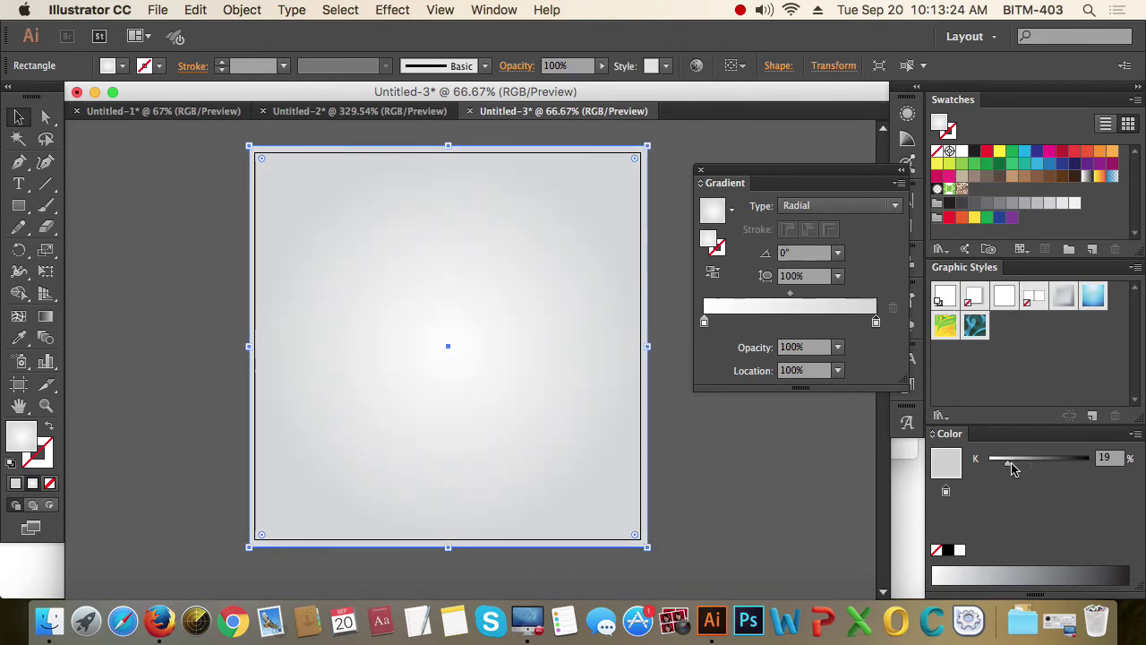
# - Set the gradient midpoint between the two stops to a location of 70% and deselect the rectangle
pyautogui.click(705, 323)
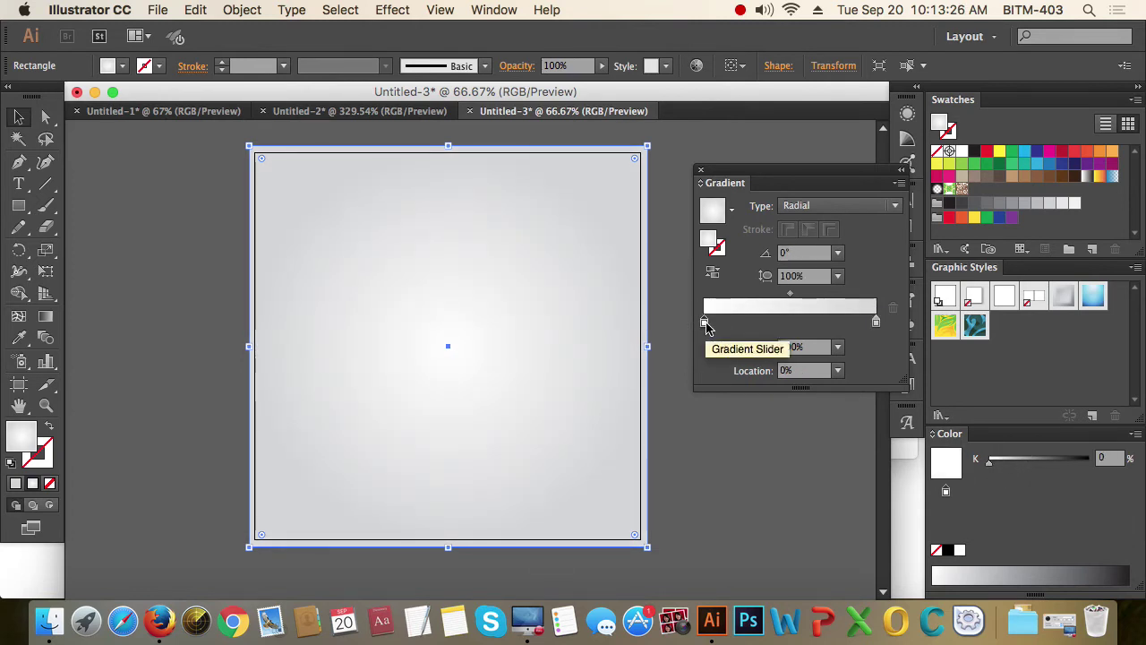
pyautogui.moveTo(791, 303); pyautogui.dragTo(814, 300)
pyautogui.click(792, 371)
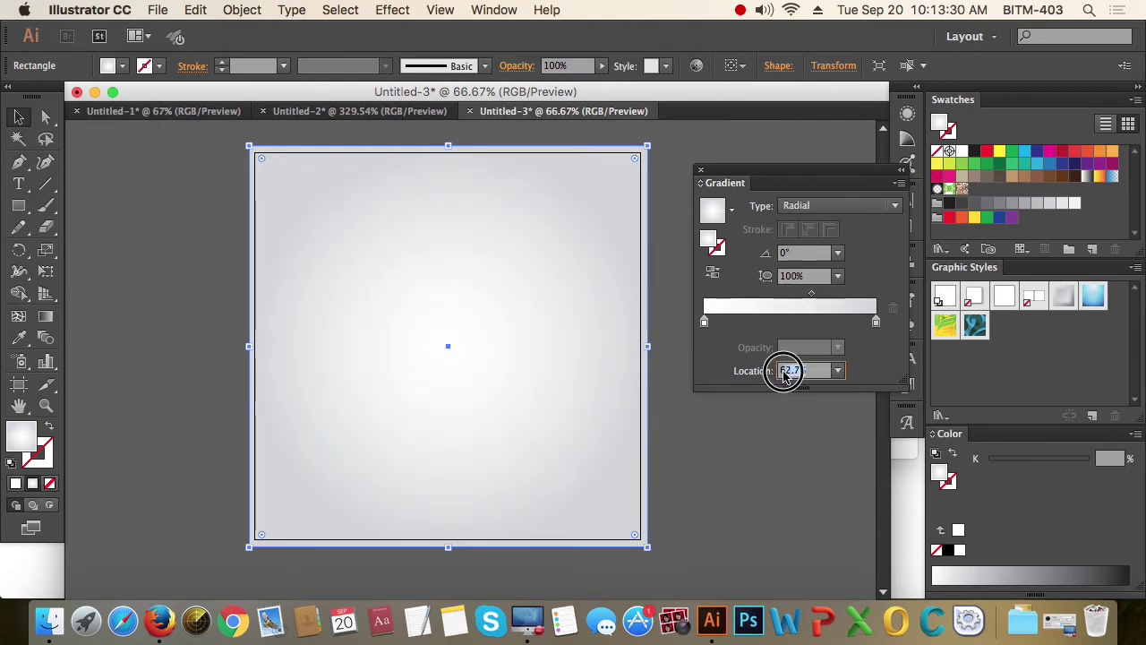
pyautogui.write('70')
pyautogui.press('Return')
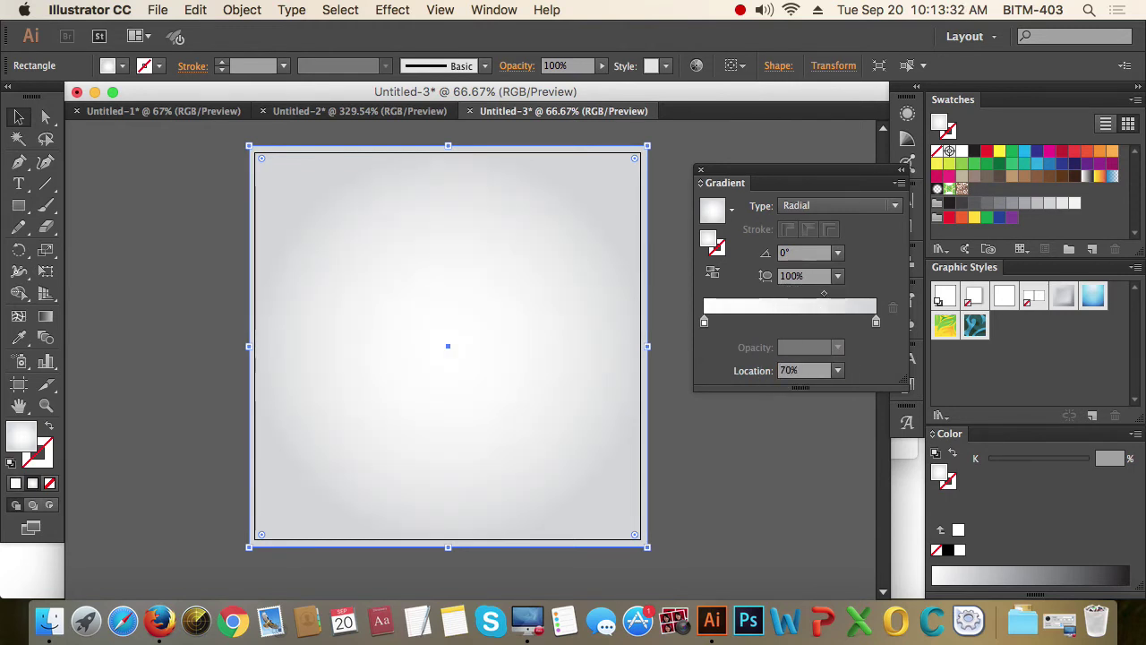
pyautogui.click(705, 474)
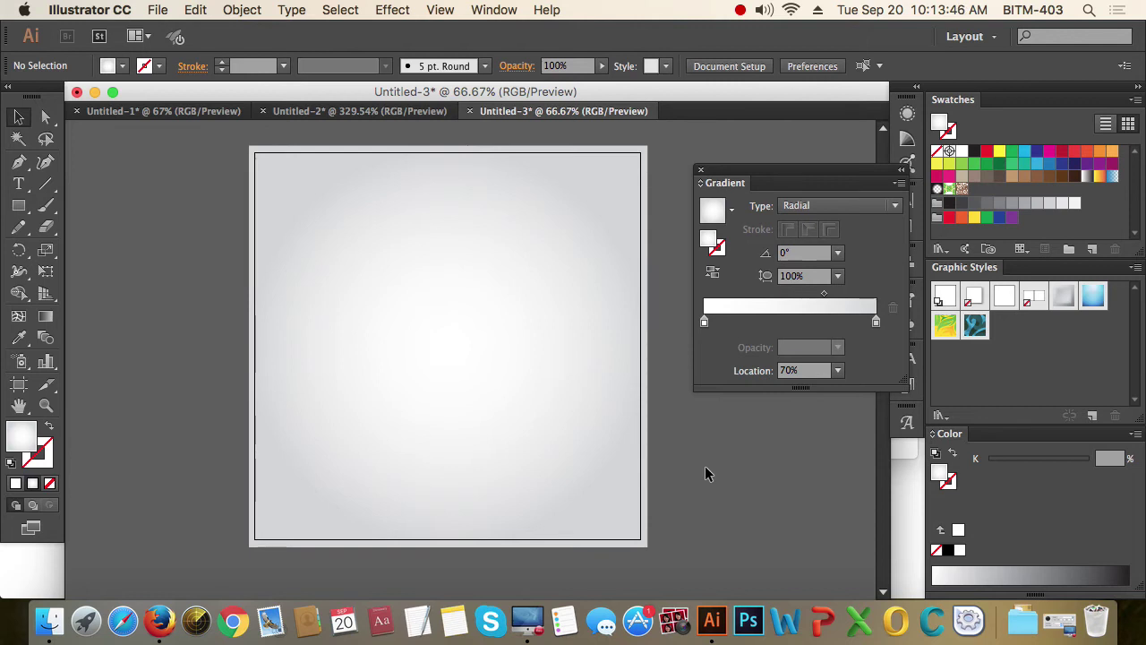
# - Add the text "BITM", enlarge it to about 171 pt and place it near the middle of the artboard
pyautogui.press('t')
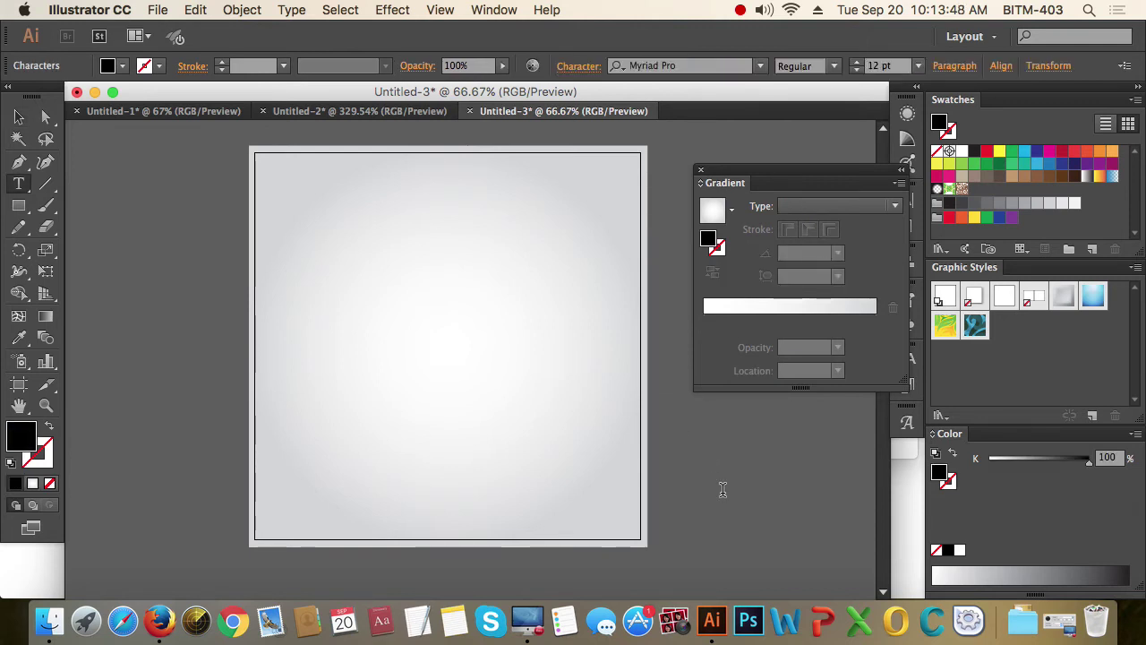
pyautogui.write('ITM')
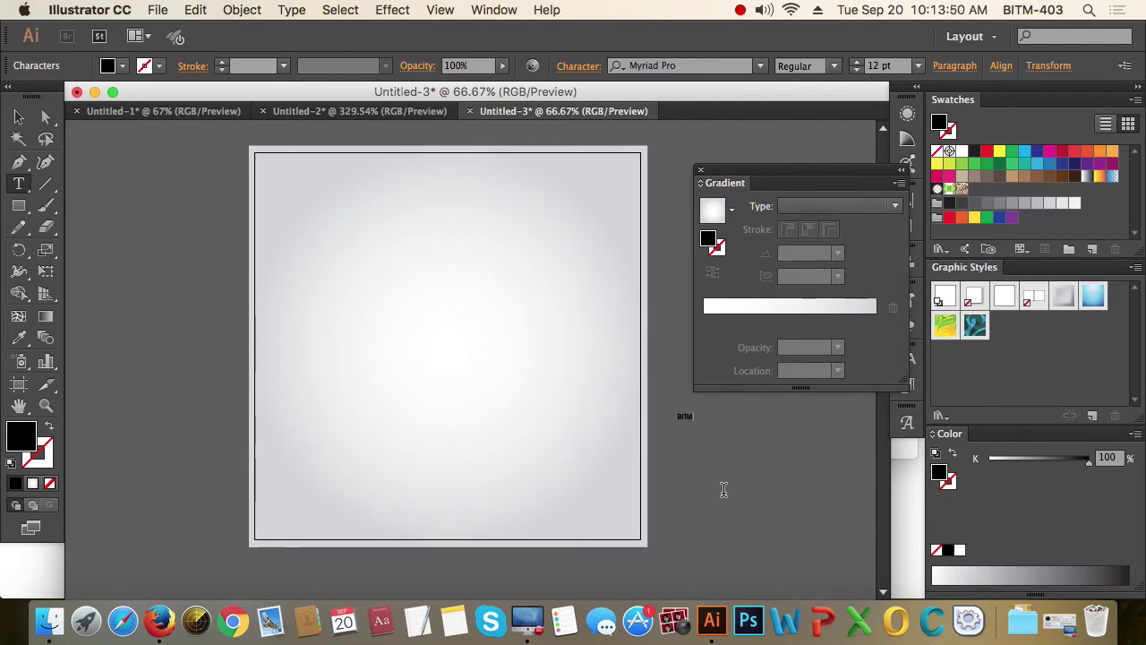
pyautogui.press('Escape')
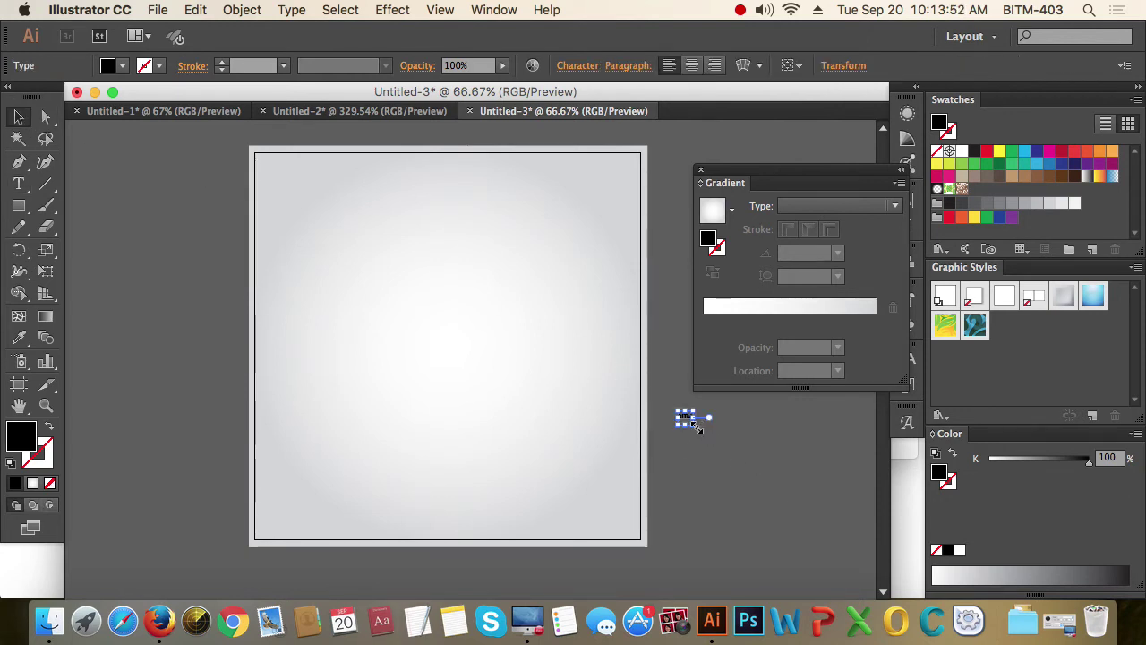
pyautogui.moveTo(695, 427); pyautogui.dragTo(812, 484)
pyautogui.moveTo(747, 432); pyautogui.dragTo(513, 372)
pyautogui.moveTo(569, 418); pyautogui.dragTo(550, 414)
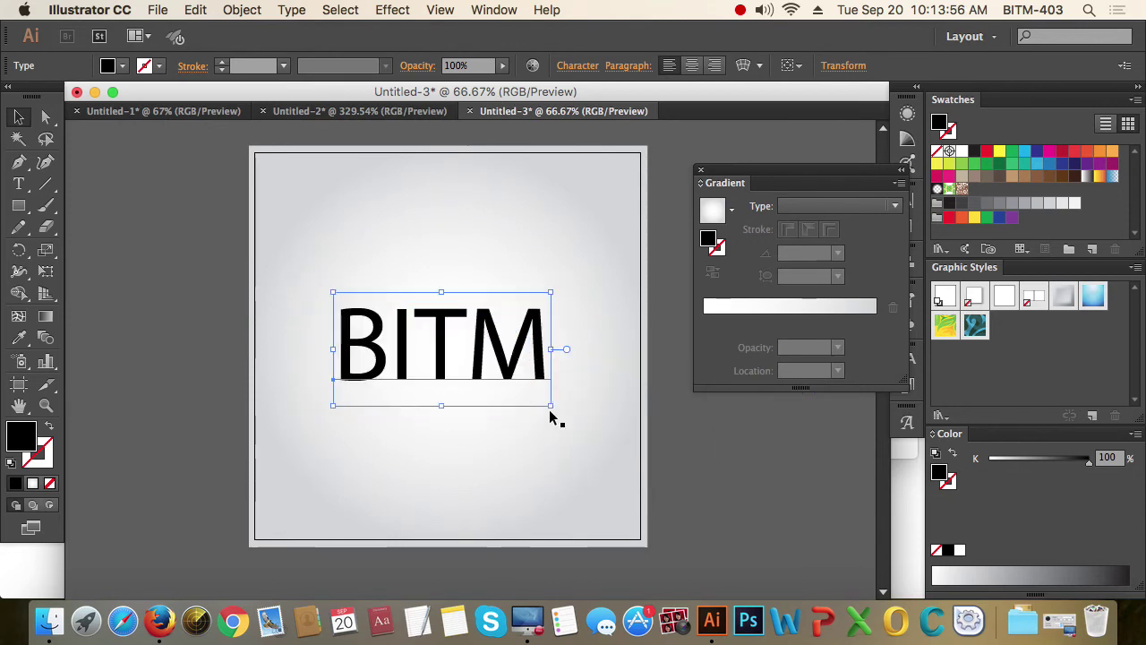
pyautogui.moveTo(515, 367); pyautogui.dragTo(523, 367)
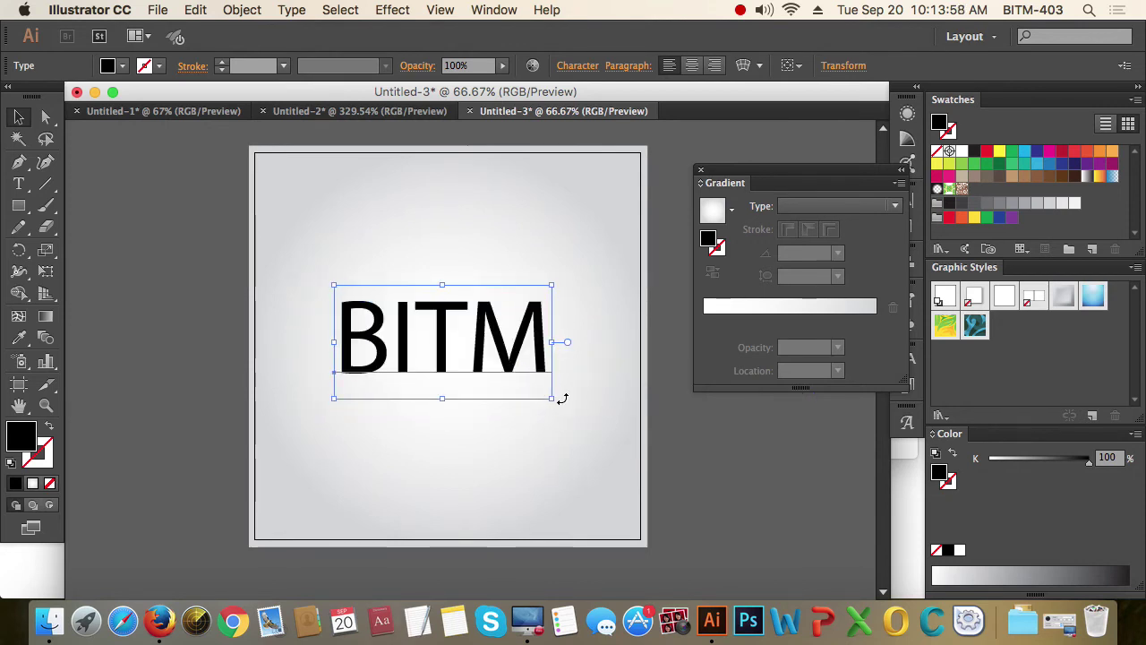
# - Open the character settings for the BITM text and set its font to SignPainter-HouseScript
pyautogui.press('super+shift+b')
pyautogui.press('super+t')
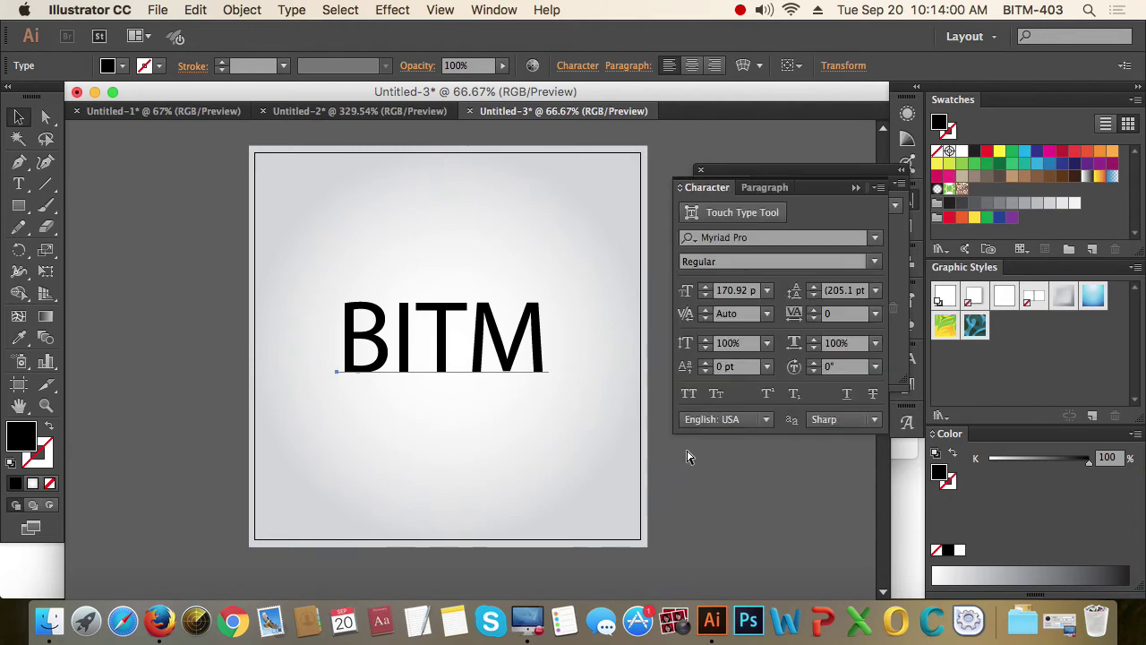
pyautogui.press('super+shift+b')
pyautogui.click(874, 237)
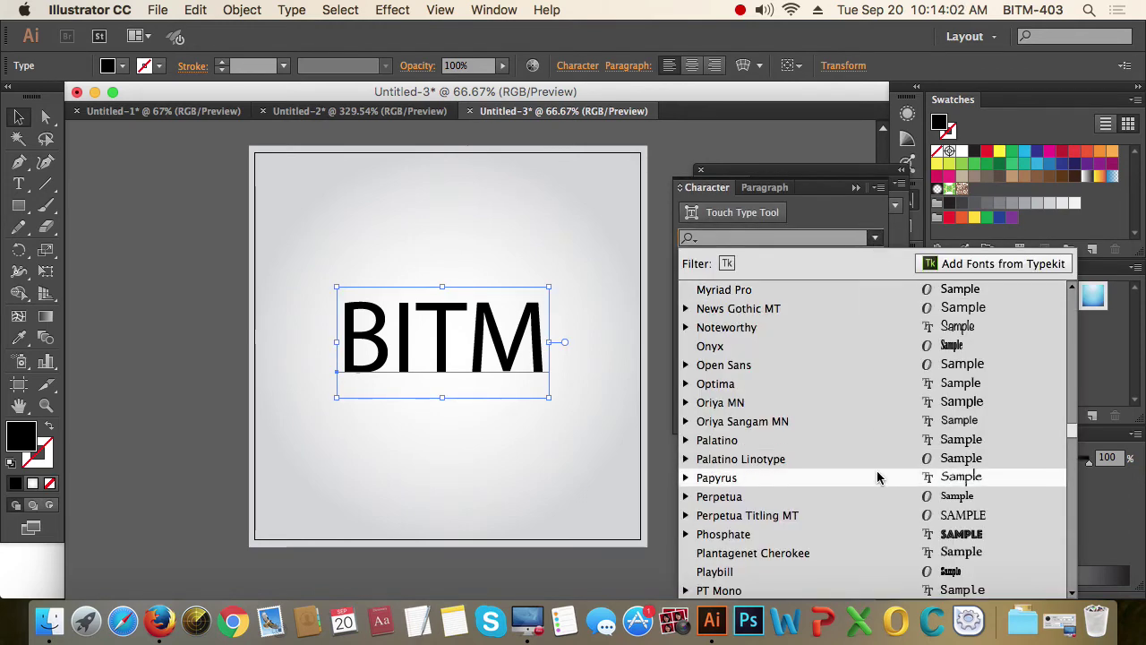
pyautogui.scroll(-9, 877, 477)
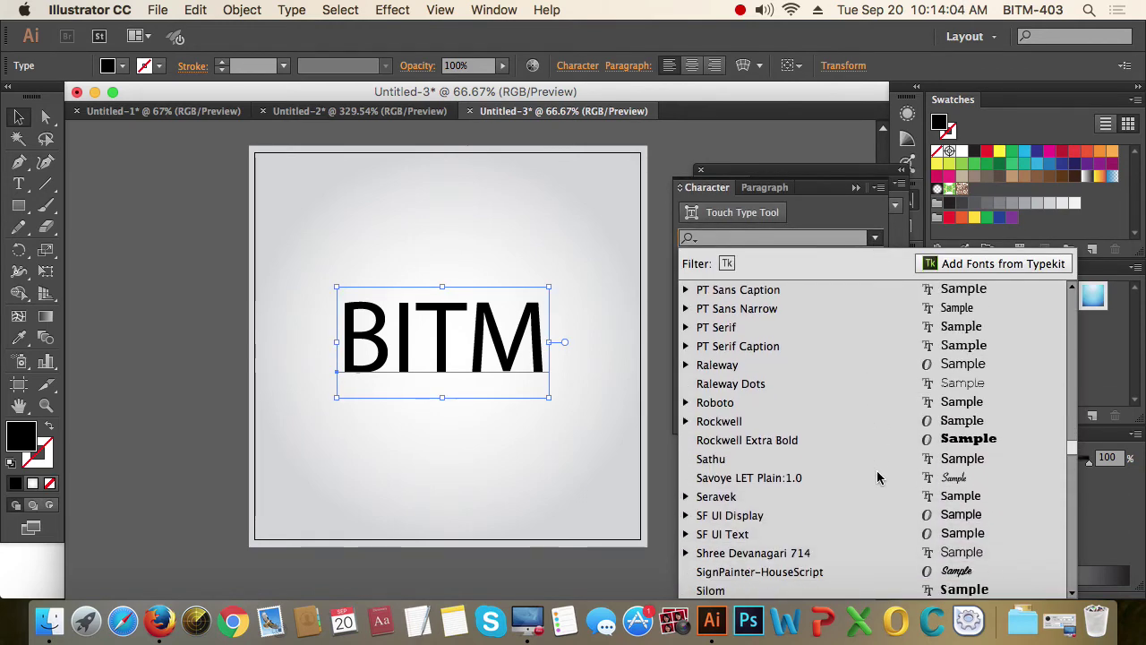
pyautogui.scroll(-2, 877, 478)
pyautogui.click(926, 511)
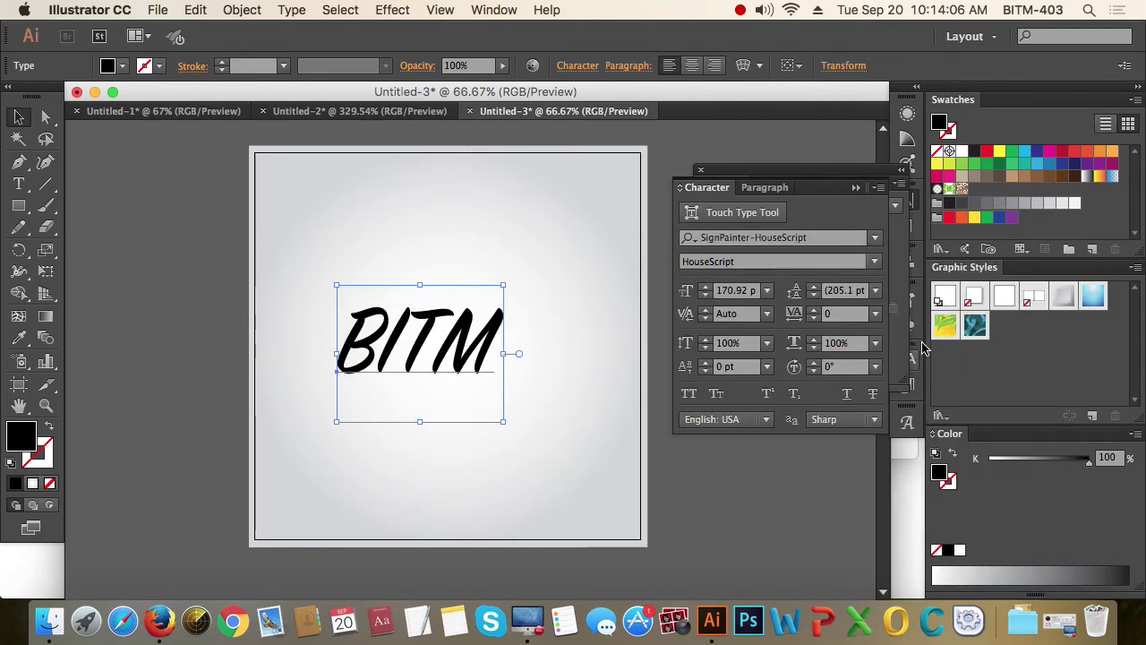
# - Change the BITM text's font to Silom
pyautogui.click(874, 237)
pyautogui.scroll(-4, 907, 470)
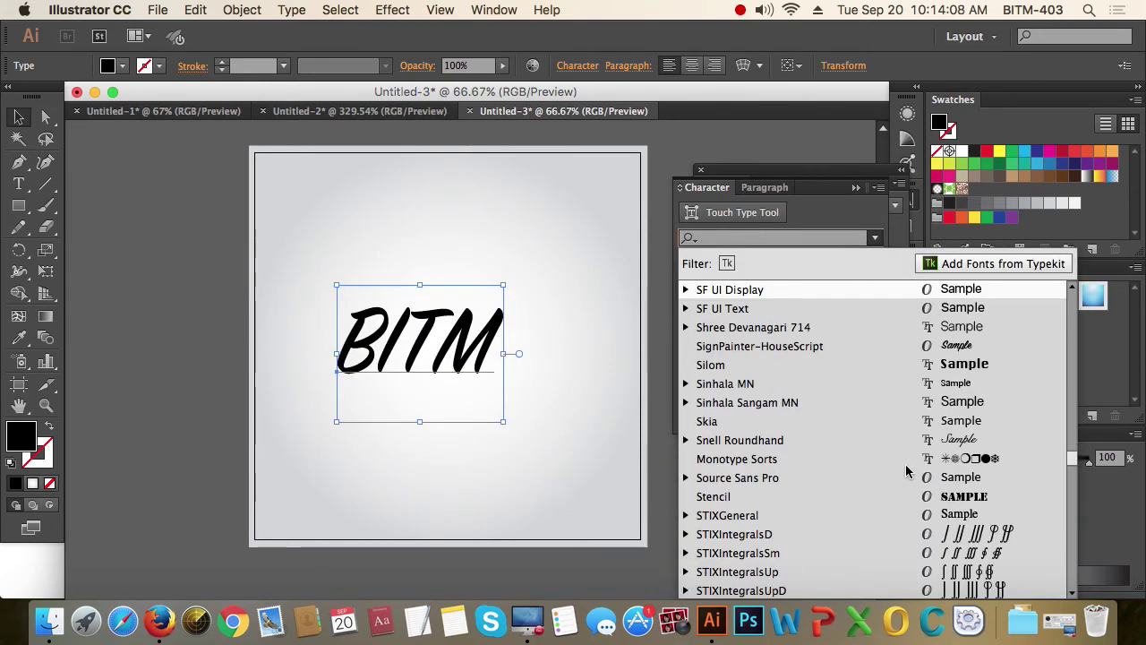
pyautogui.click(938, 369)
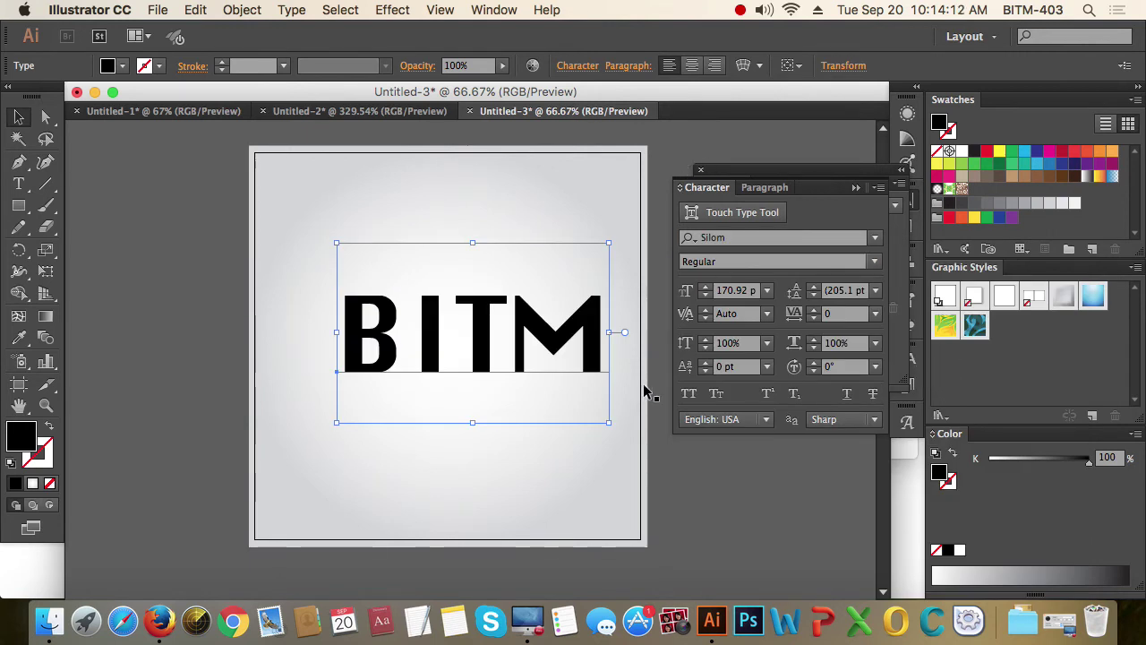
# - Move the BITM text slightly left toward the artboard's centre and convert it to outlines
pyautogui.click(630, 467)
pyautogui.moveTo(537, 439); pyautogui.dragTo(495, 431)
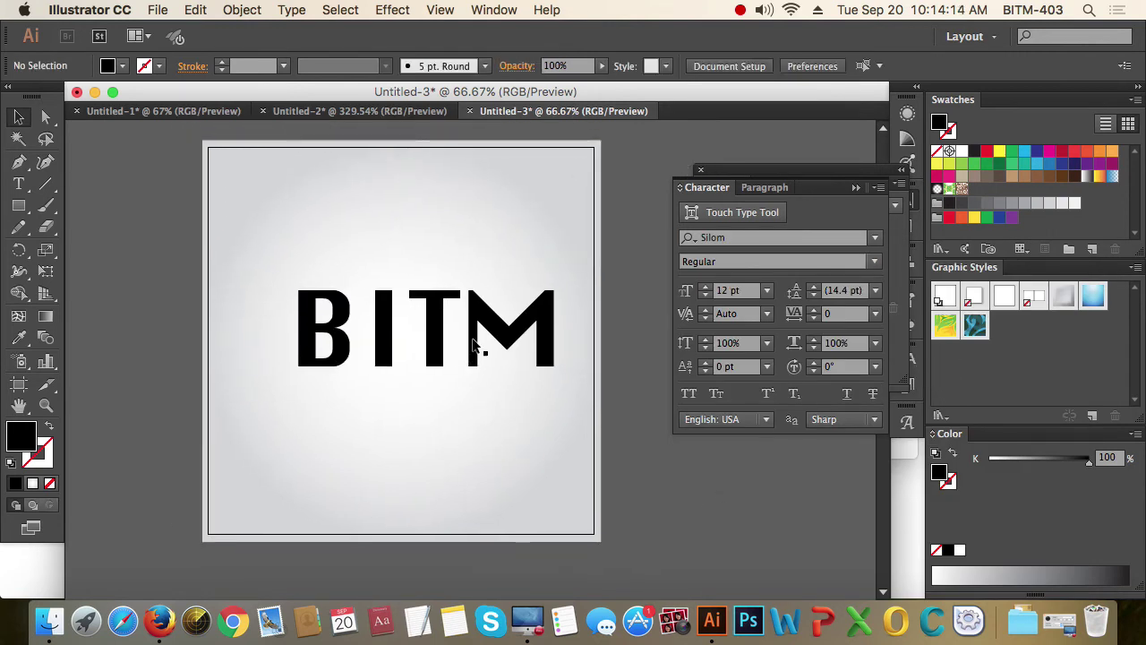
pyautogui.moveTo(476, 350)
pyautogui.mouseDown()
pyautogui.moveTo(456, 341)
pyautogui.moveTo(465, 351)
pyautogui.moveTo(467, 337)
pyautogui.mouseUp()
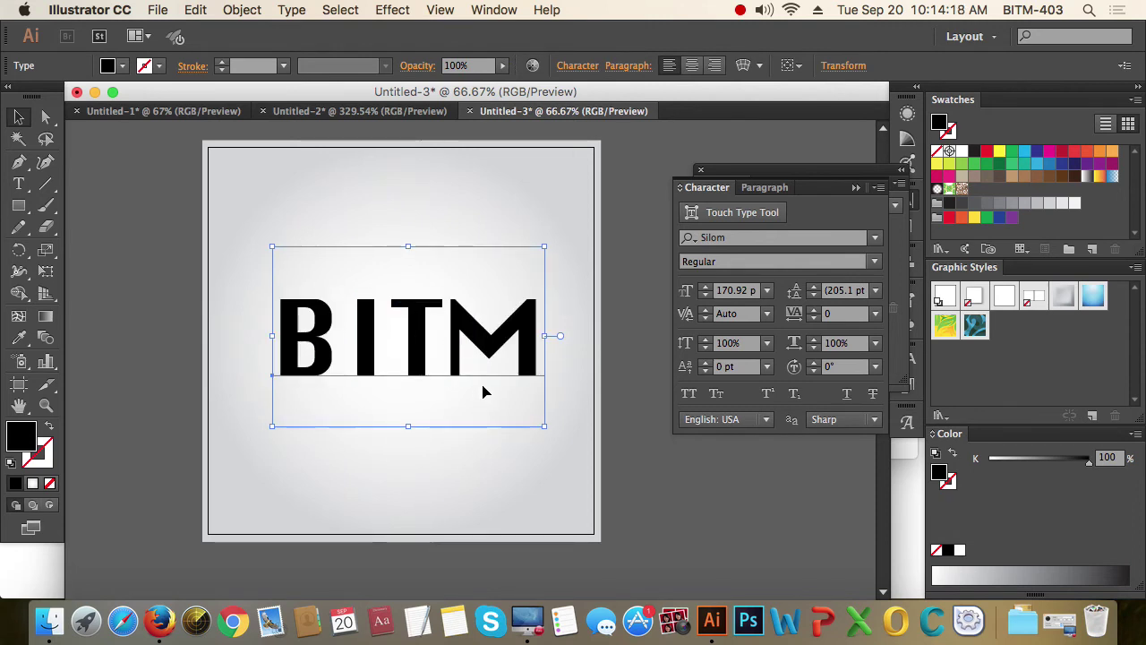
pyautogui.press('super+shift+o')
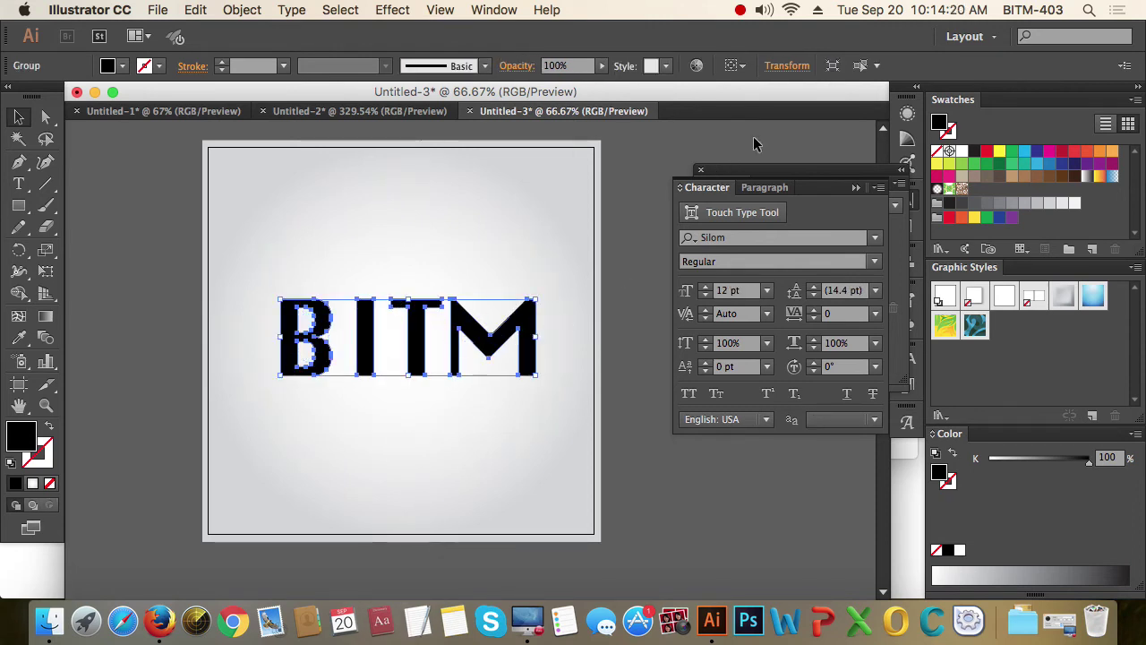
# - Center the outlined BITM lettering horizontally and vertically relative to the artboard, and deselect it
pyautogui.click(495, 10)
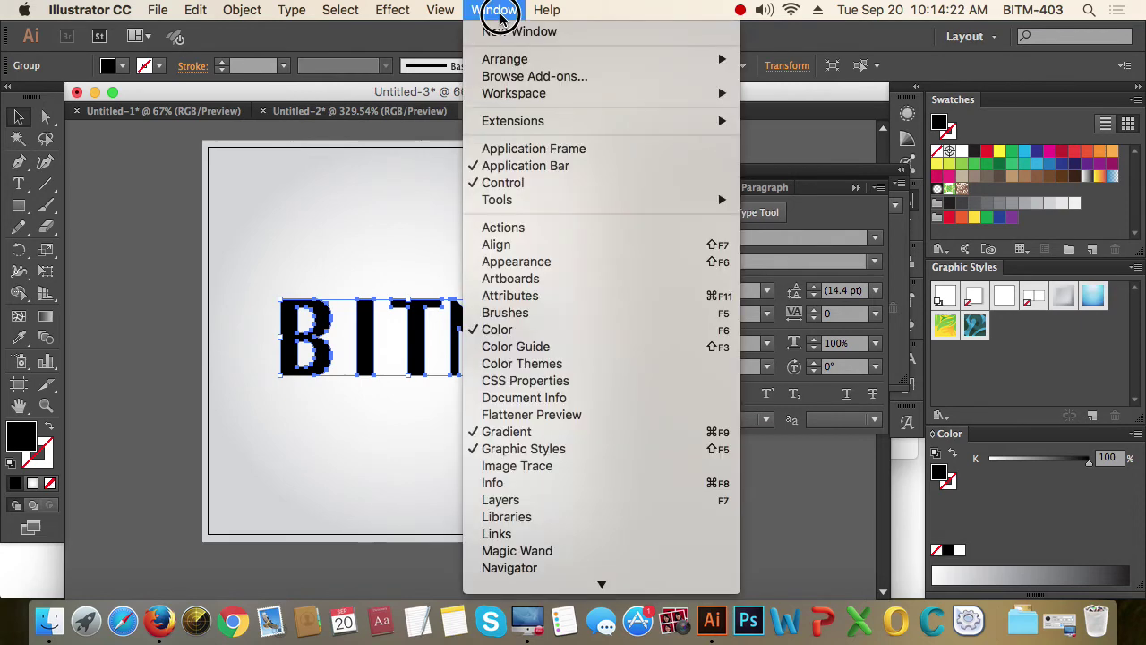
pyautogui.click(543, 246)
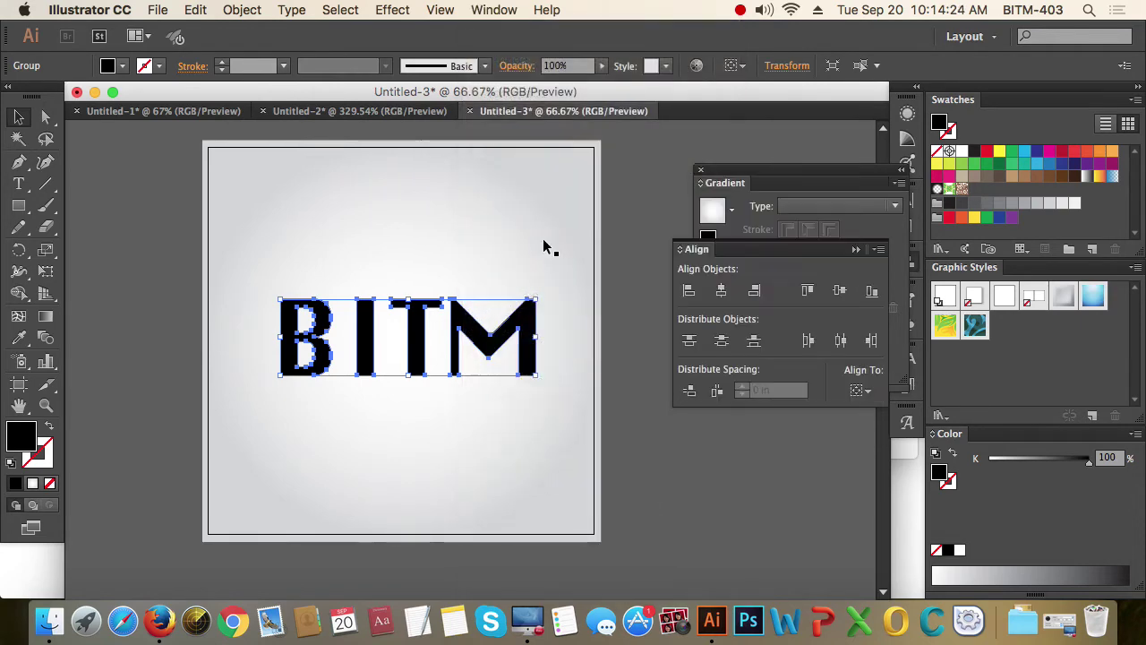
pyautogui.click(860, 391)
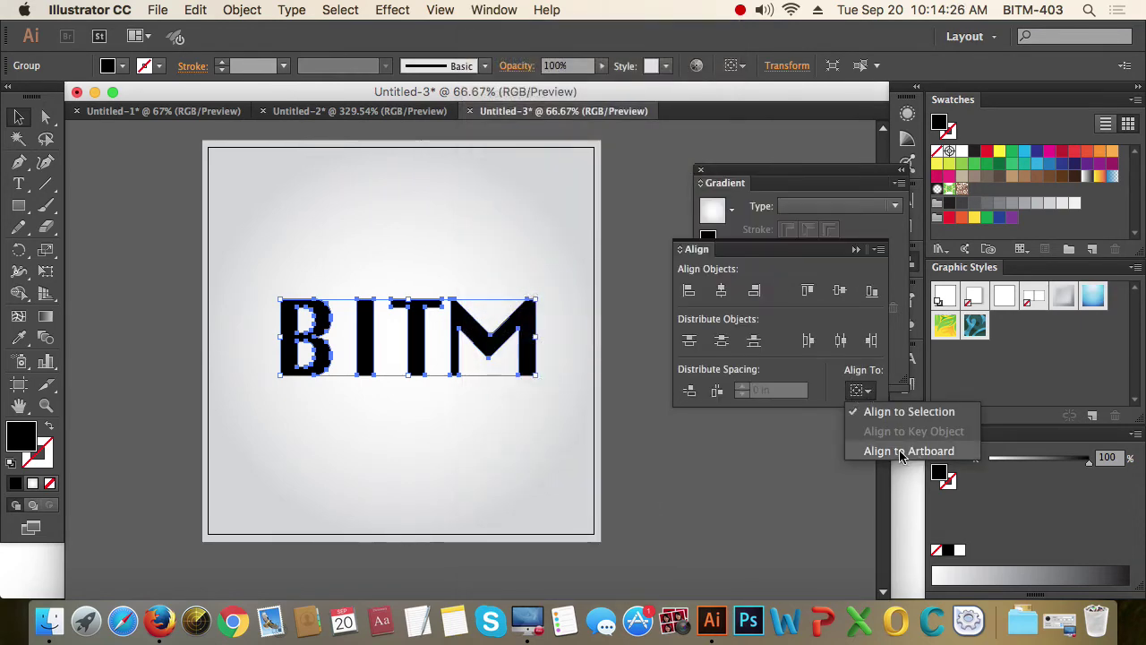
pyautogui.click(903, 452)
pyautogui.click(721, 291)
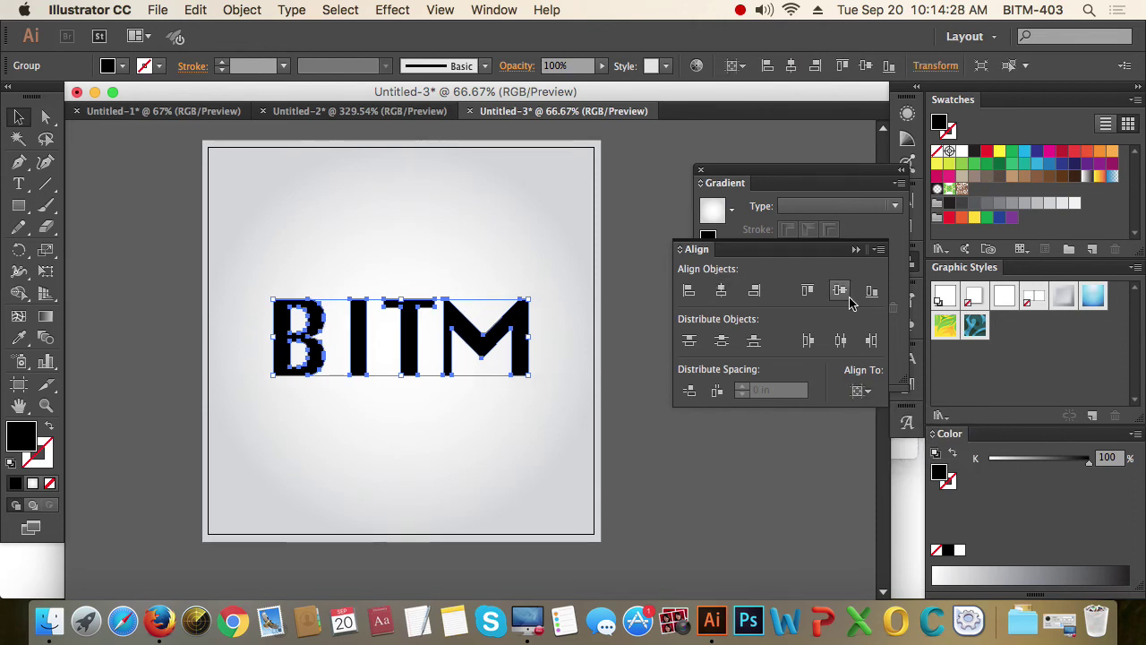
pyautogui.click(839, 290)
pyautogui.click(672, 466)
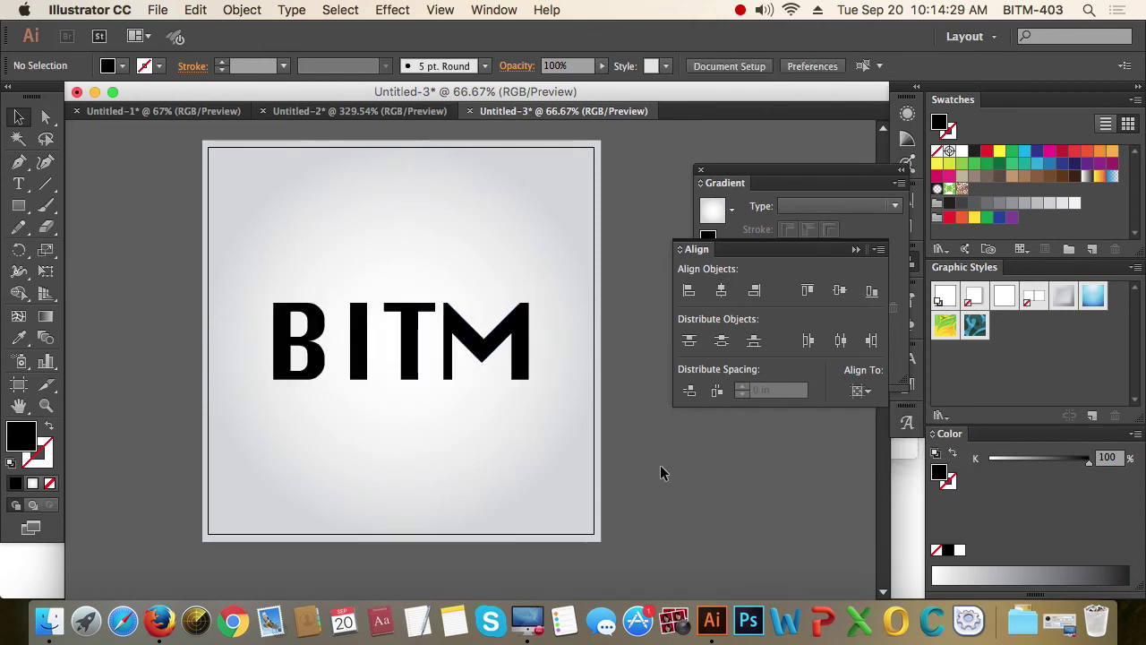
# - Scale the BITM lettering down proportionally from its centre to about half the artboard's width, and deselect it
pyautogui.click(519, 330)
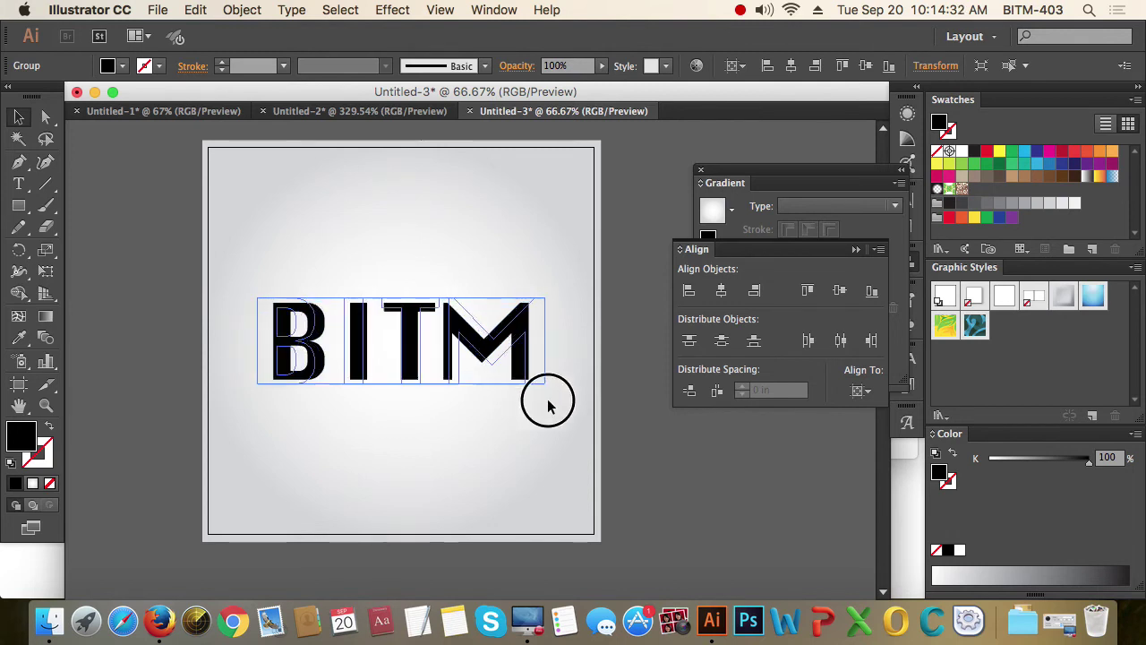
pyautogui.moveTo(548, 405); pyautogui.dragTo(609, 448)
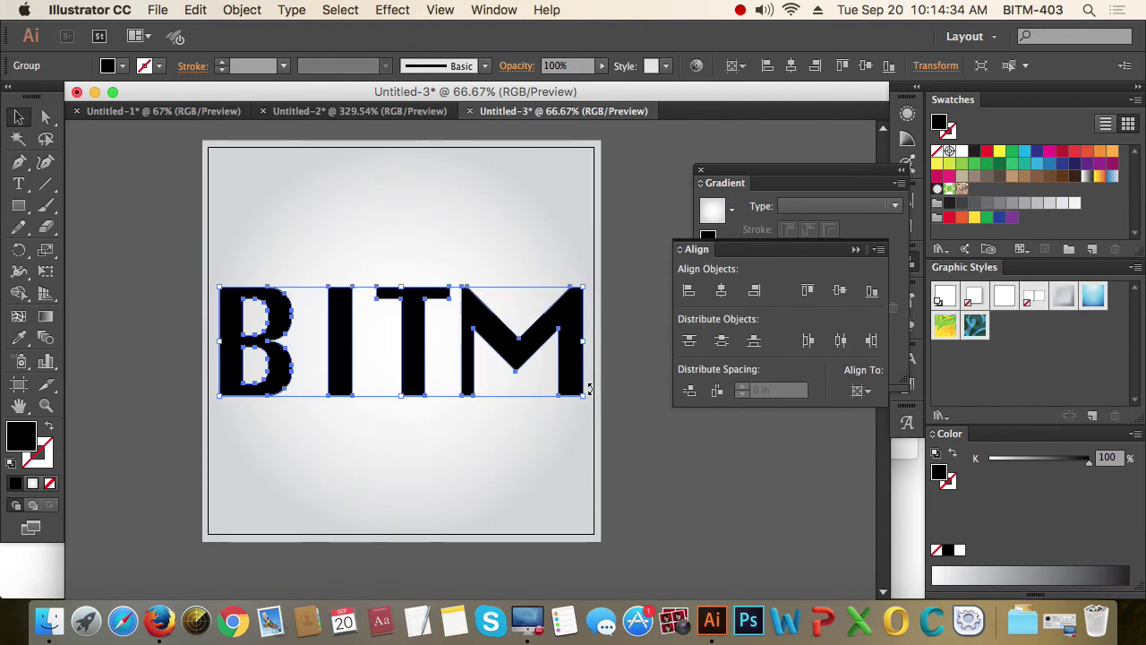
pyautogui.moveTo(584, 400); pyautogui.dragTo(511, 378)
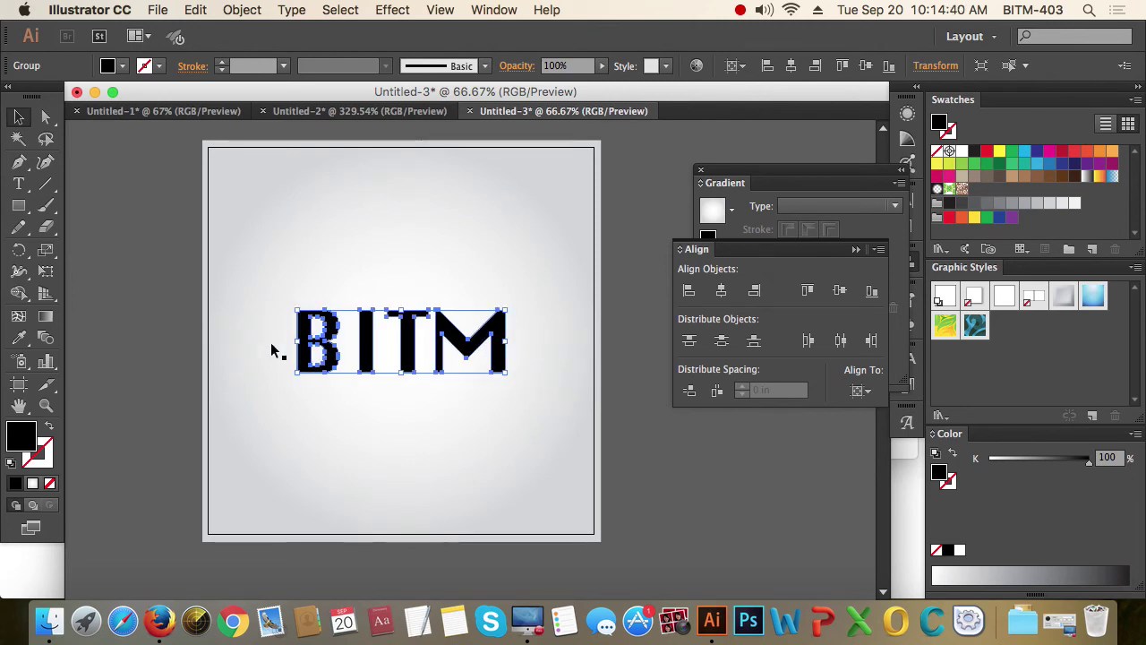
pyautogui.click(525, 360)
pyautogui.click(502, 351)
pyautogui.click(737, 489)
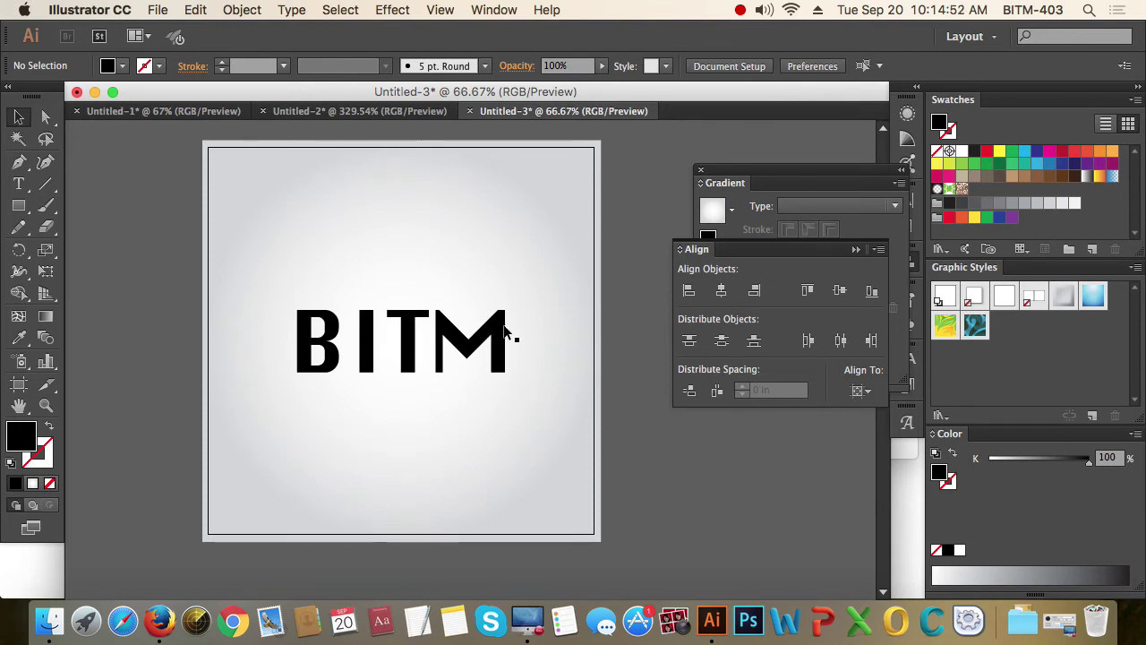
pyautogui.click(503, 332)
pyautogui.click(667, 444)
pyautogui.click(499, 332)
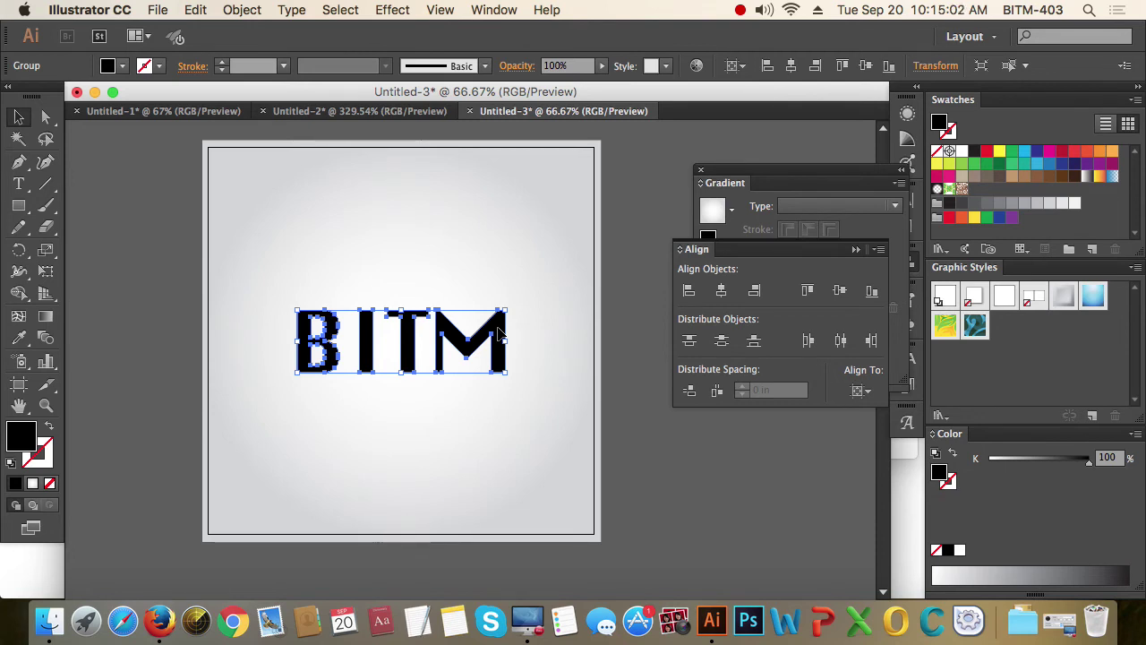
pyautogui.click(524, 340)
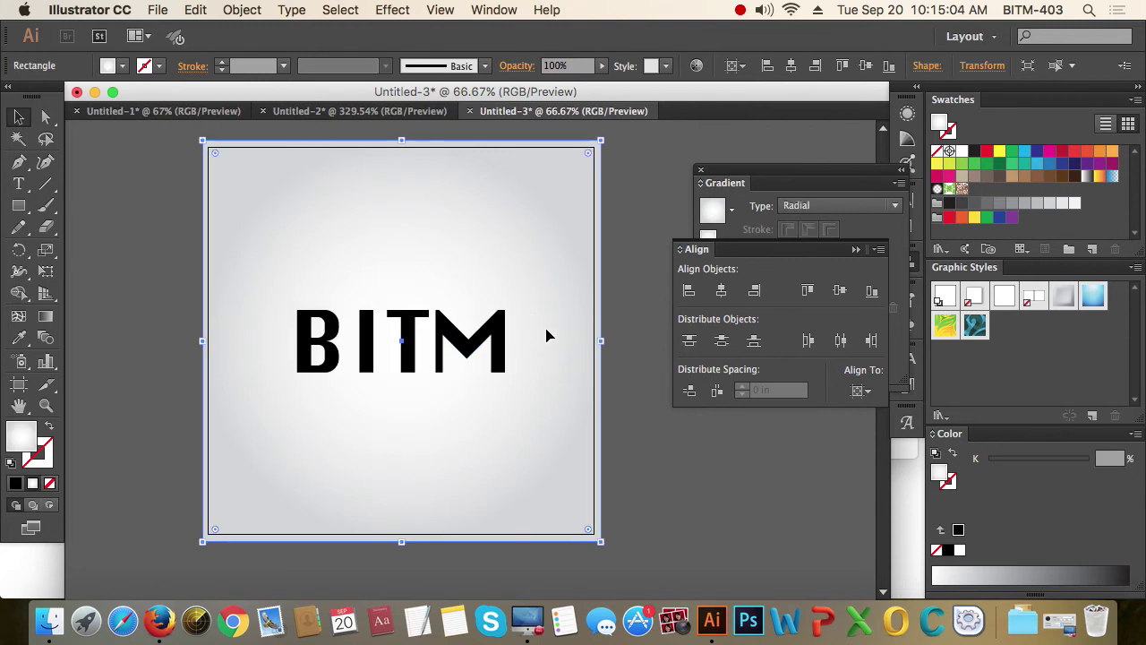
pyautogui.click(624, 410)
pyautogui.click(499, 338)
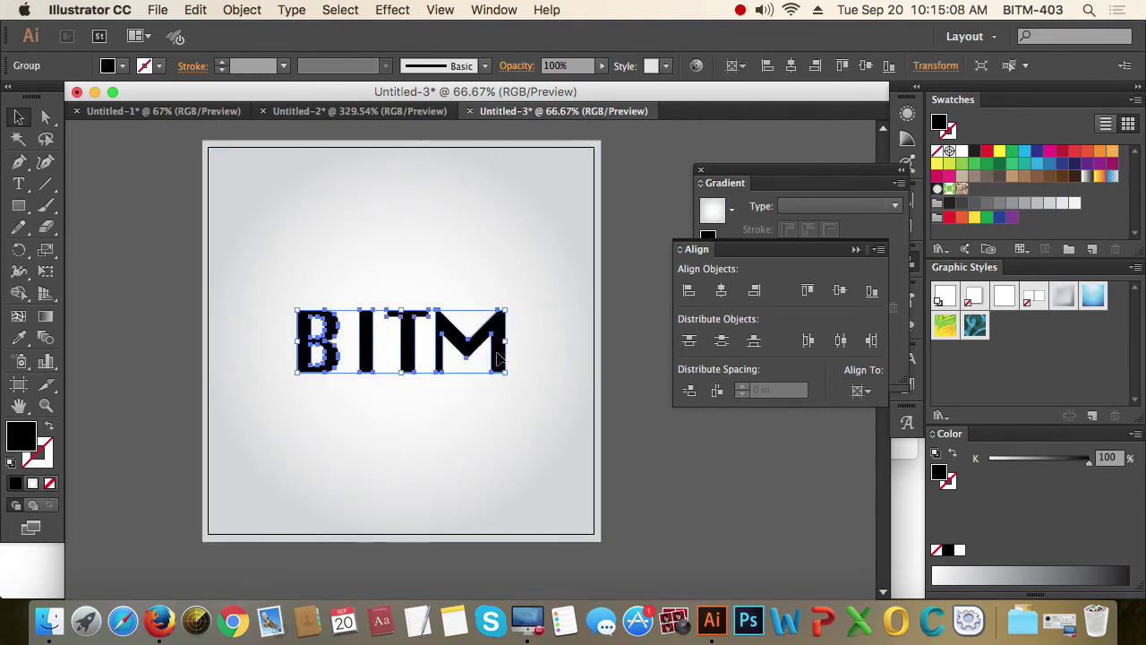
pyautogui.moveTo(499, 356); pyautogui.dragTo(499, 356)
pyautogui.click(673, 440)
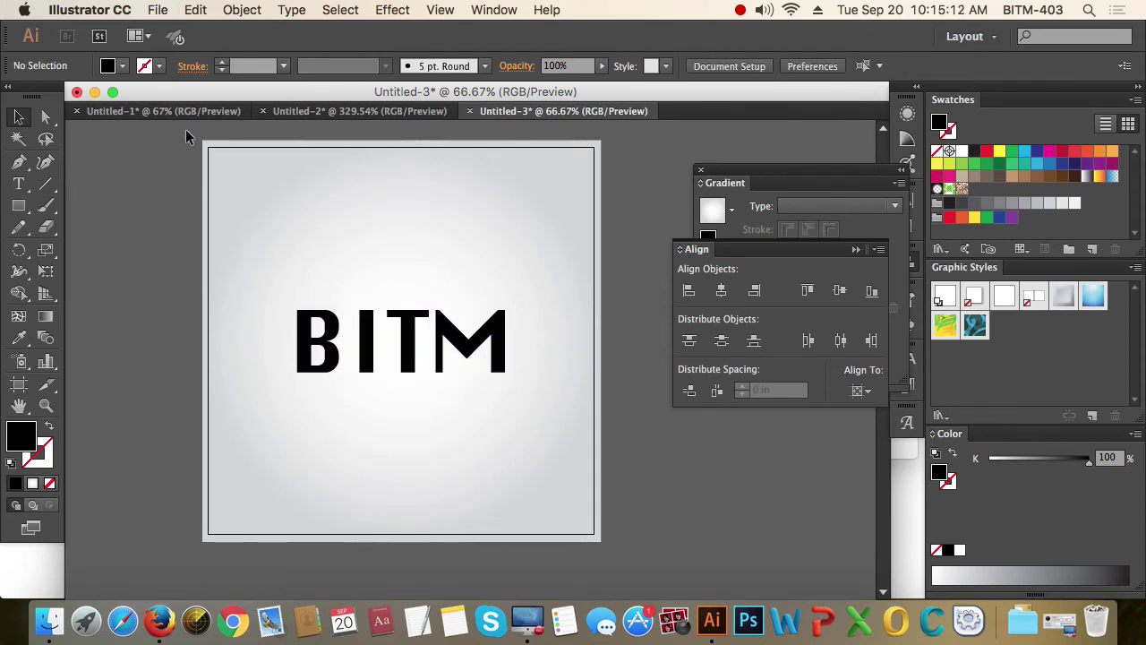
# - Open the design in Save for Web and review the available presets and file formats, keeping JPEG
pyautogui.click(157, 10)
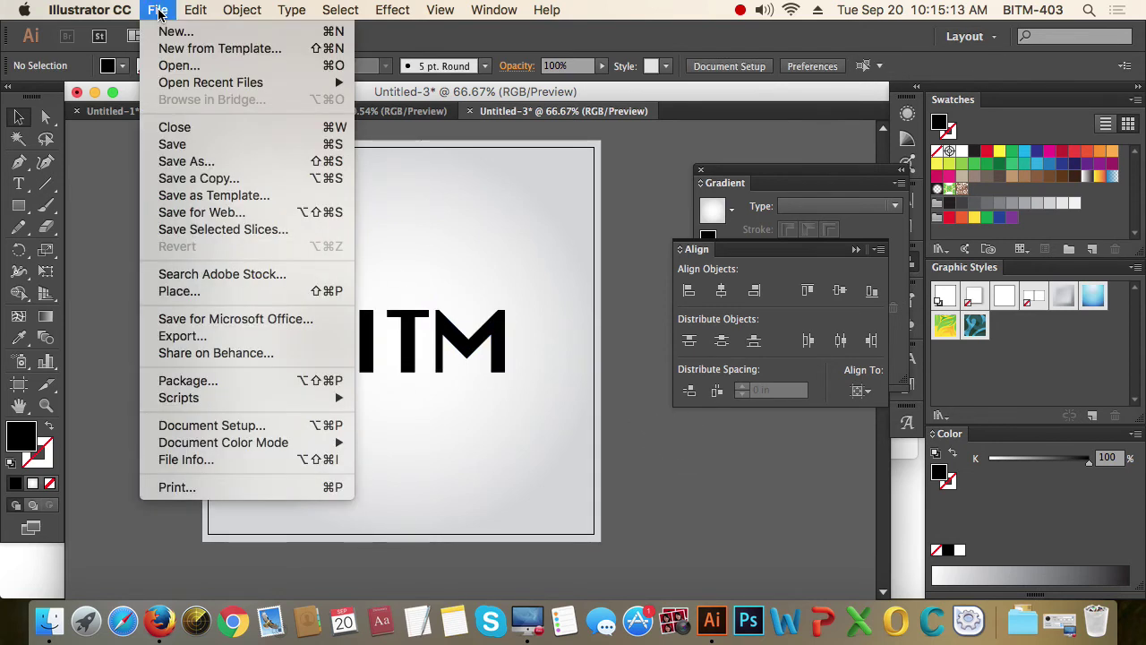
pyautogui.click(222, 221)
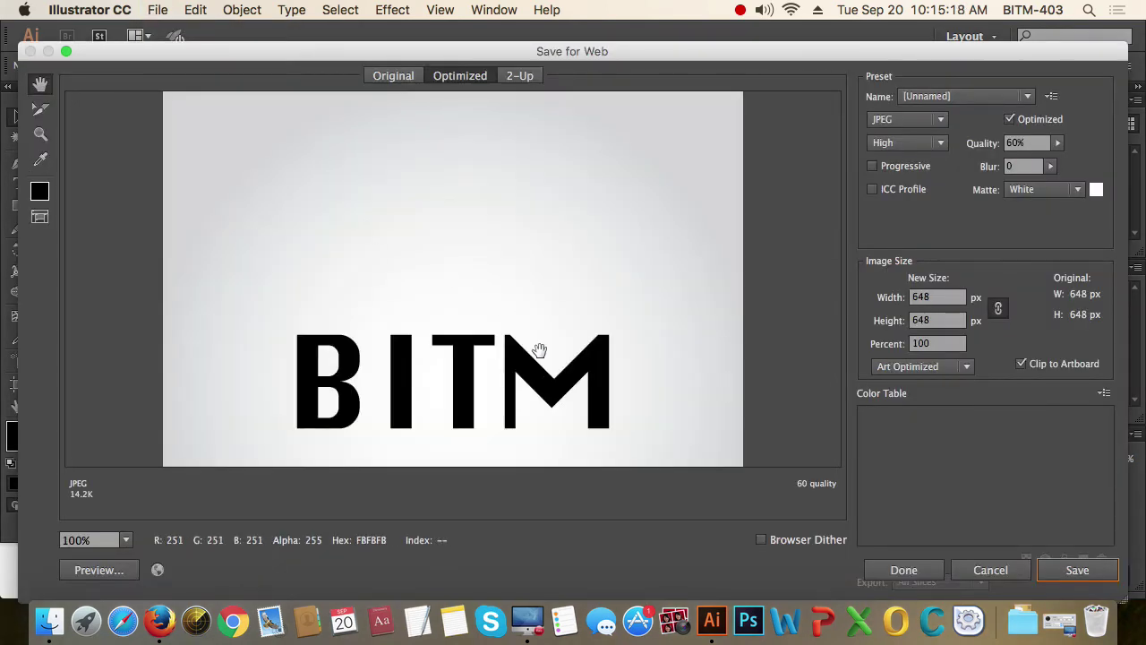
pyautogui.click(911, 123)
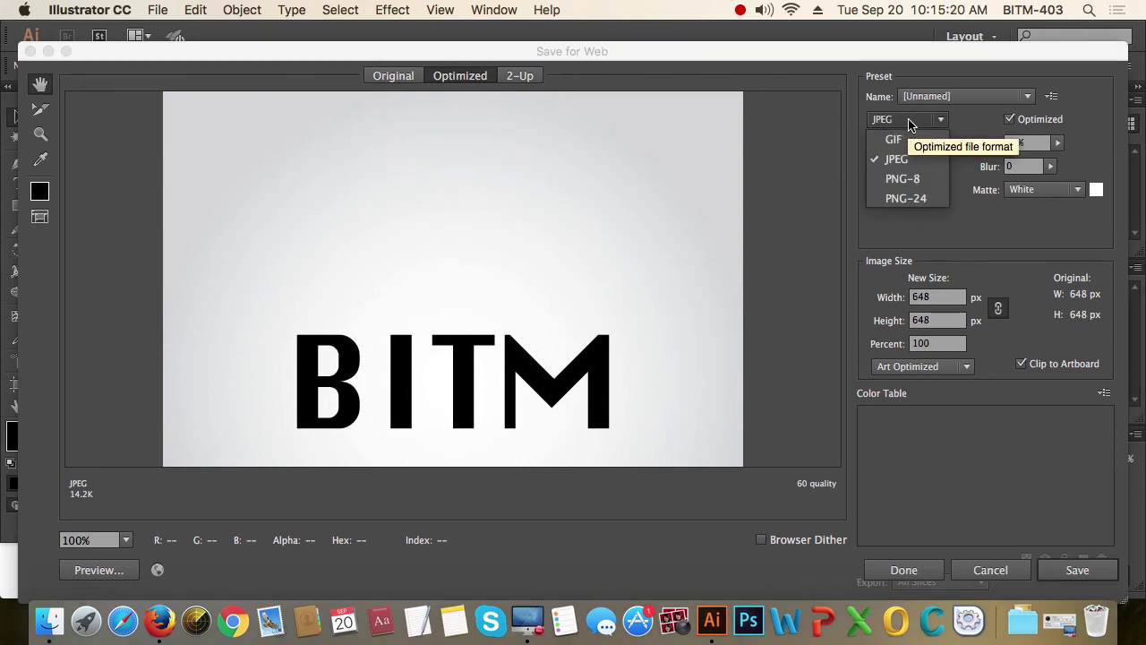
pyautogui.click(951, 100)
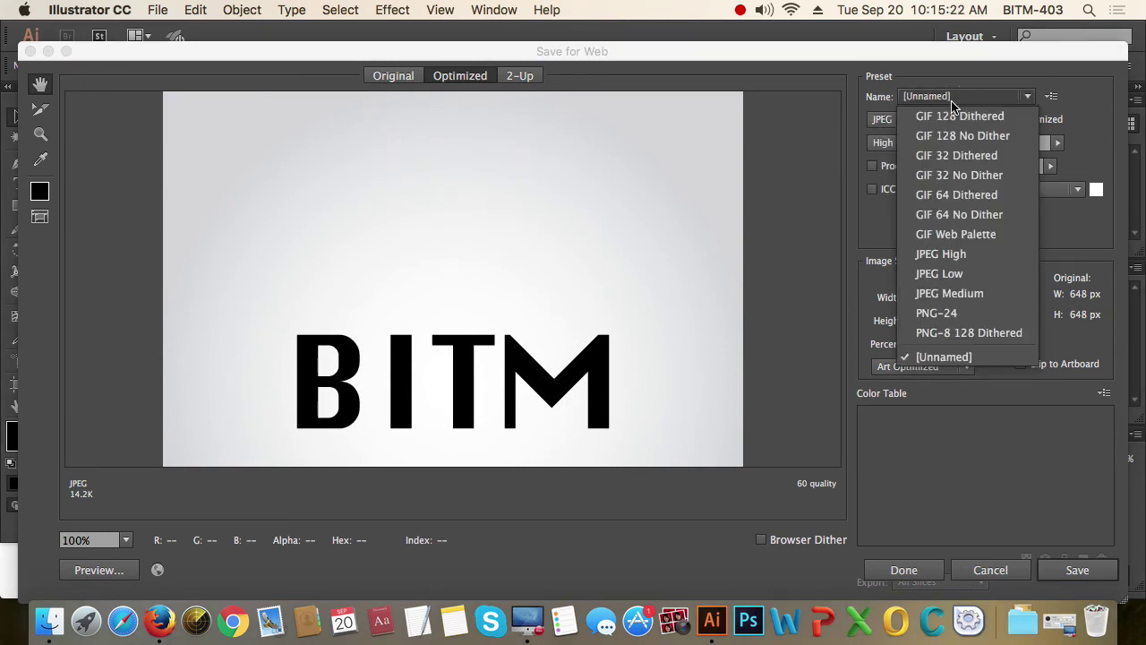
pyautogui.click(866, 211)
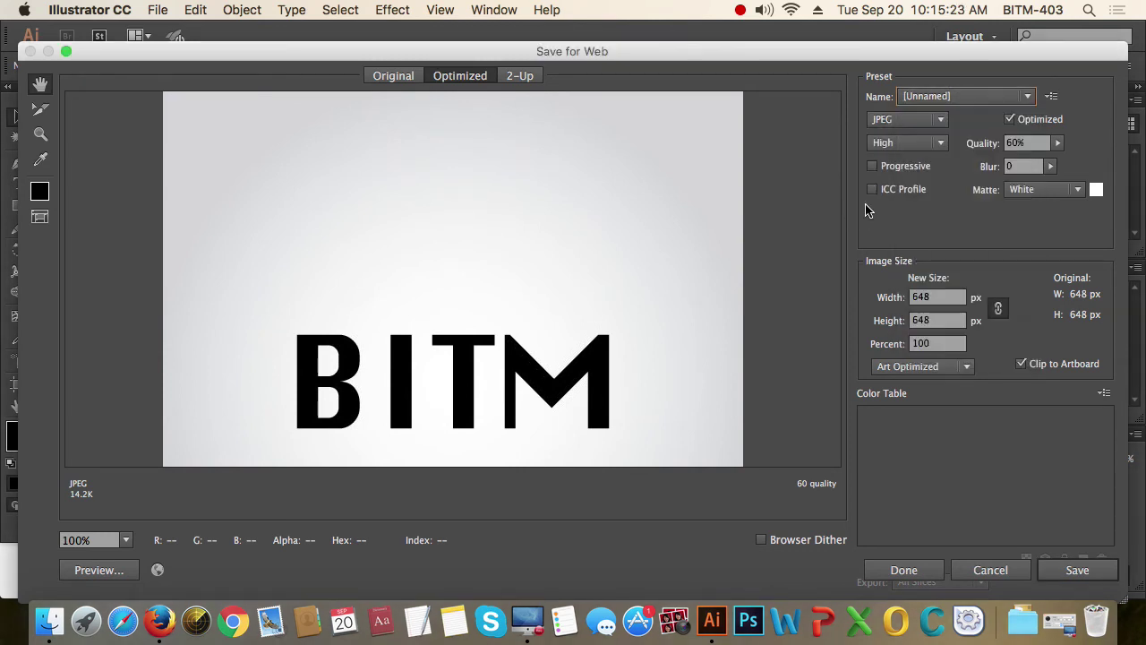
pyautogui.click(913, 120)
pyautogui.click(915, 148)
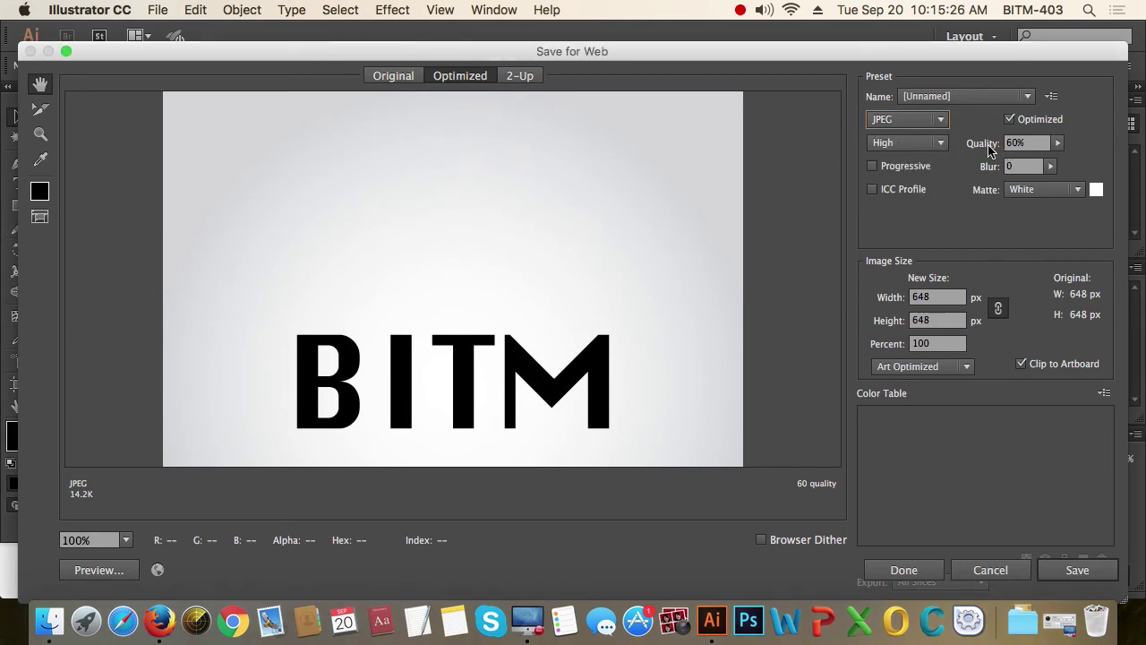
# - Set the JPEG compression quality to Maximum and bring the full BITM lettering into the preview
pyautogui.click(932, 145)
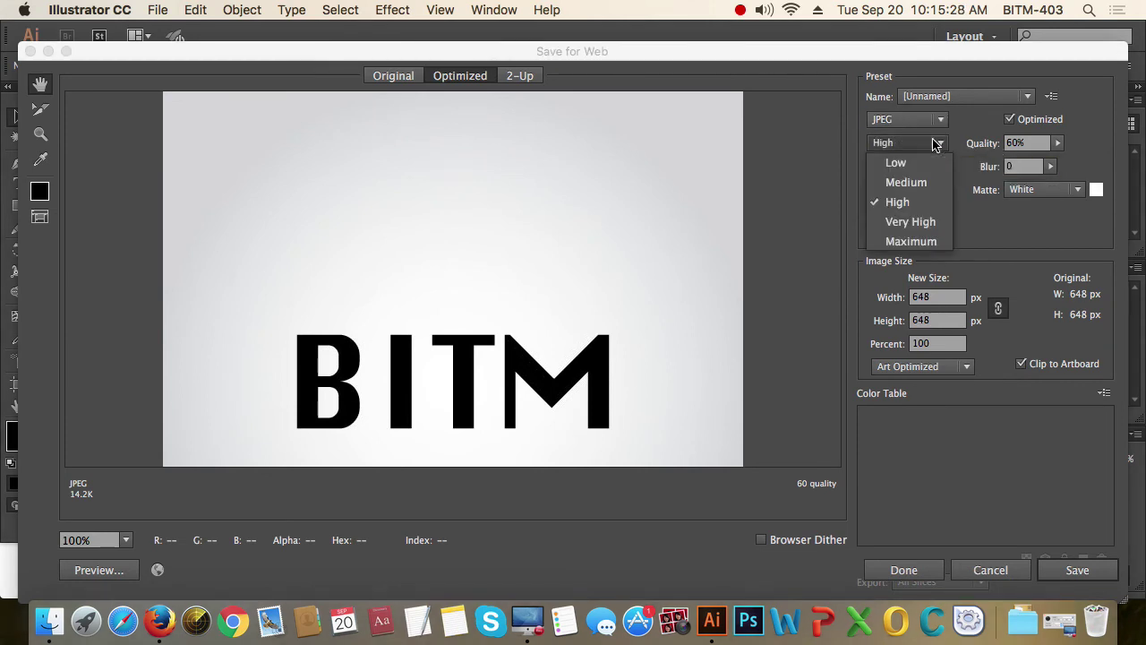
pyautogui.click(913, 241)
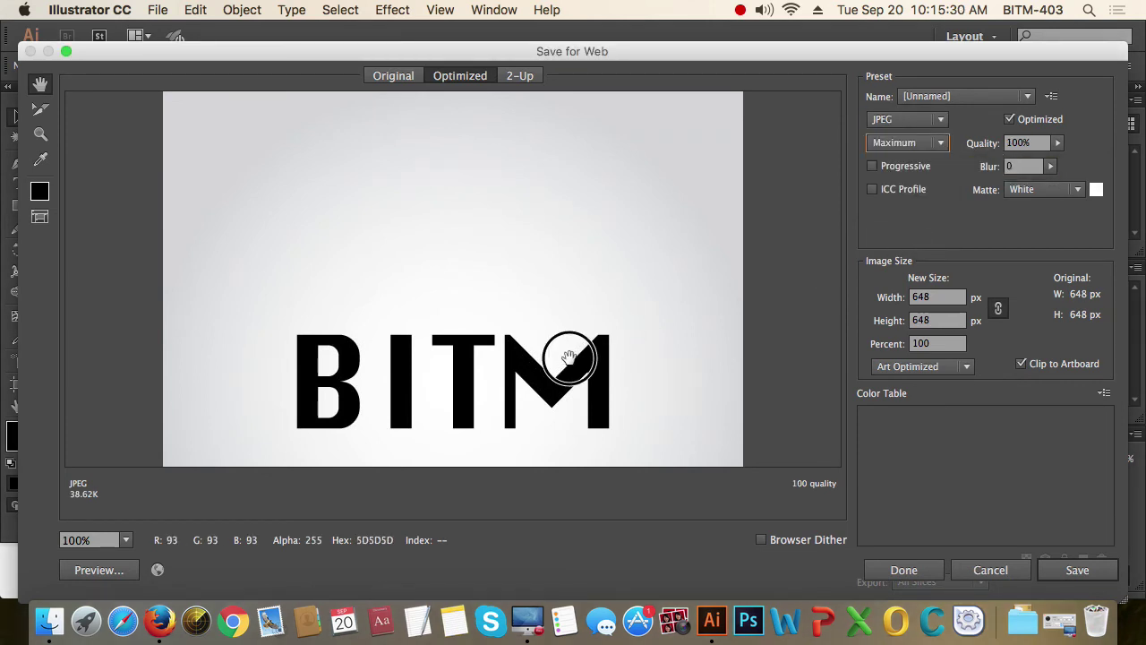
pyautogui.moveTo(565, 350); pyautogui.dragTo(577, 246)
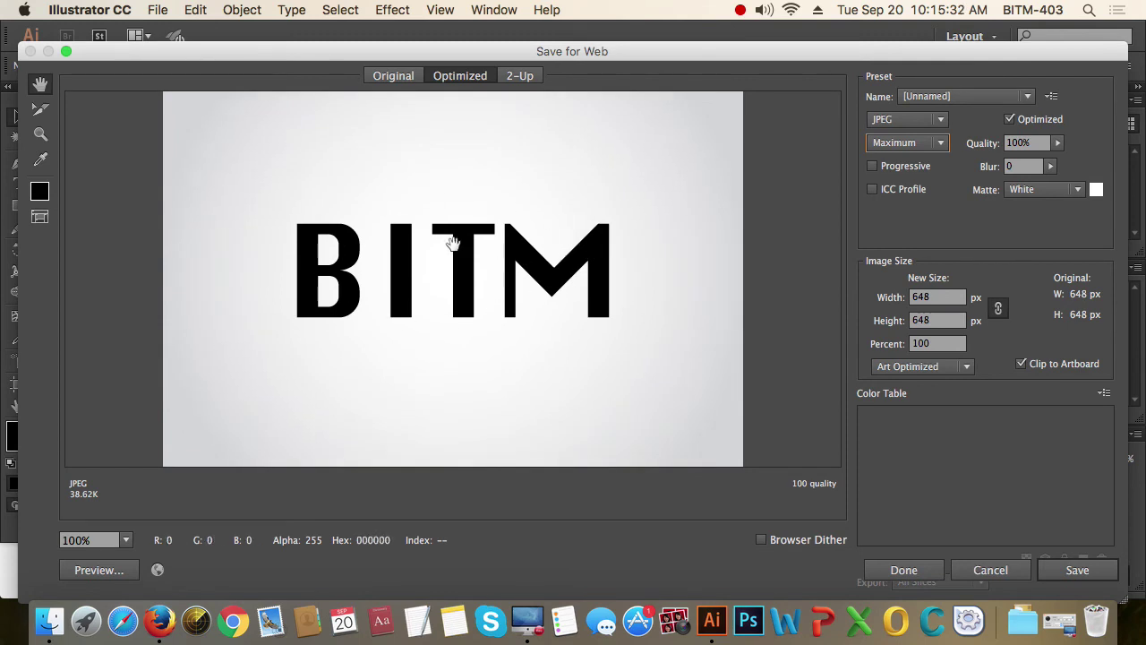
# - Set the JPEG compression quality to Low and magnify the export preview to 1600%
pyautogui.click(931, 144)
pyautogui.click(909, 162)
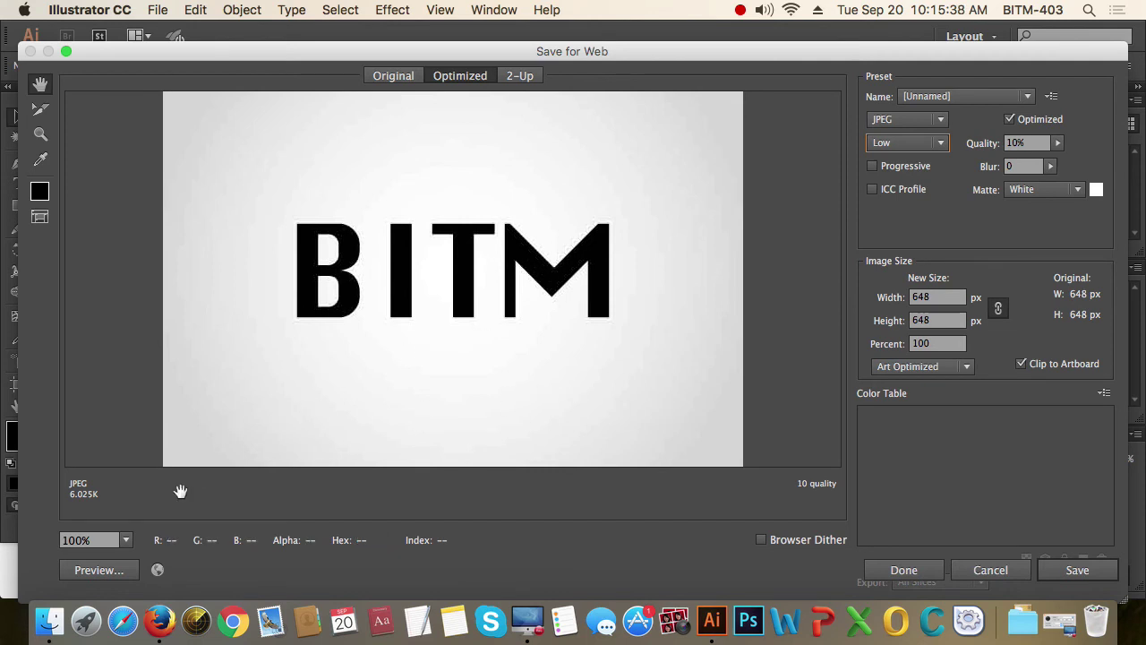
pyautogui.click(126, 542)
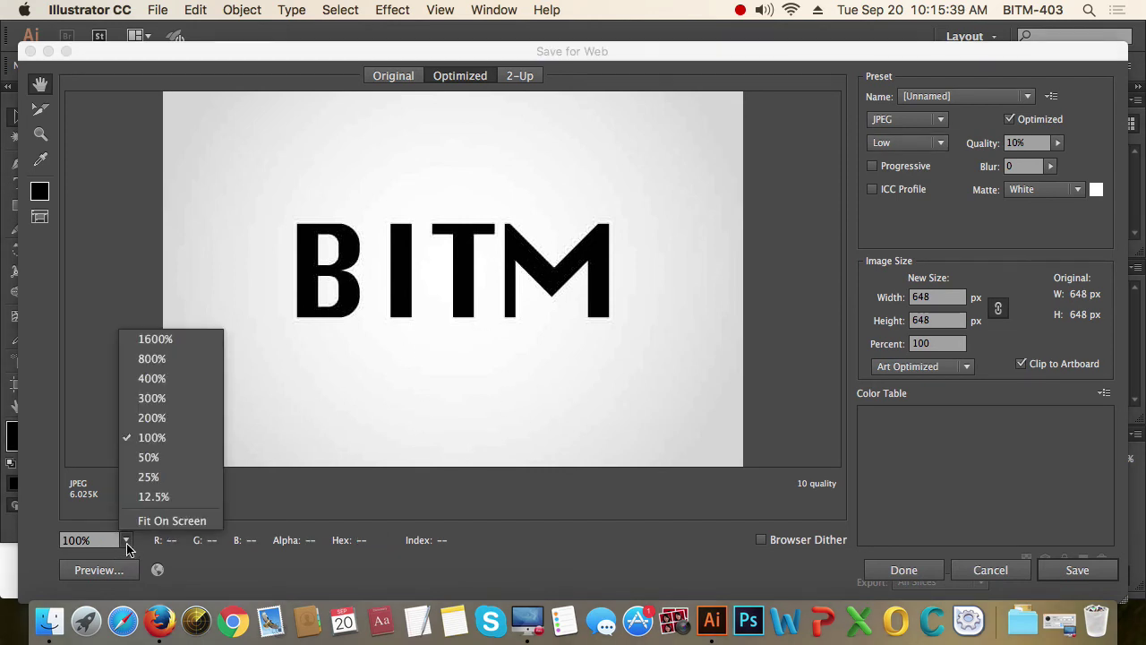
pyautogui.click(184, 339)
pyautogui.moveTo(185, 339); pyautogui.dragTo(246, 162)
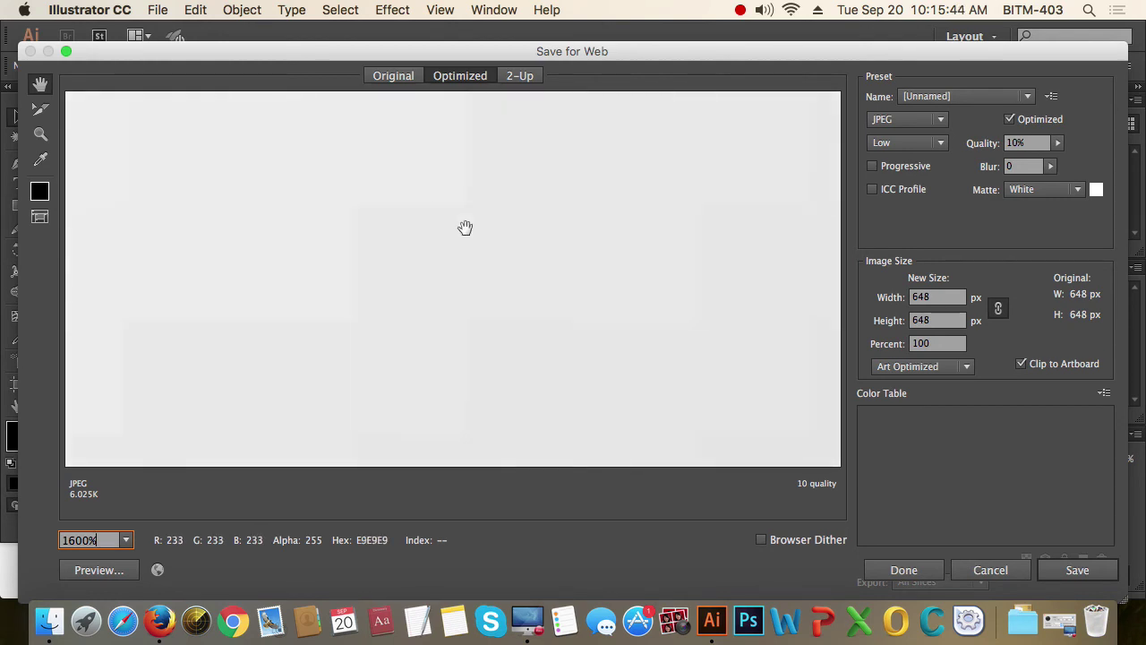
# - Set the export preview zoom to 300% and examine the letter edges at Low JPEG quality
pyautogui.click(127, 541)
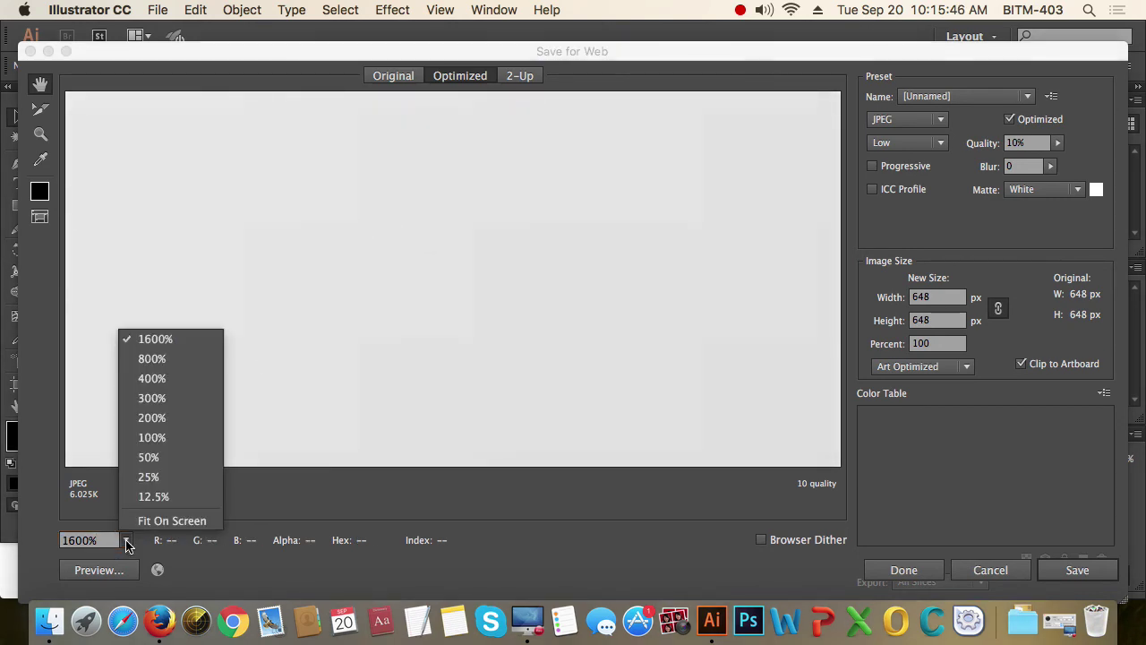
pyautogui.click(179, 398)
pyautogui.moveTo(304, 402); pyautogui.dragTo(574, 432)
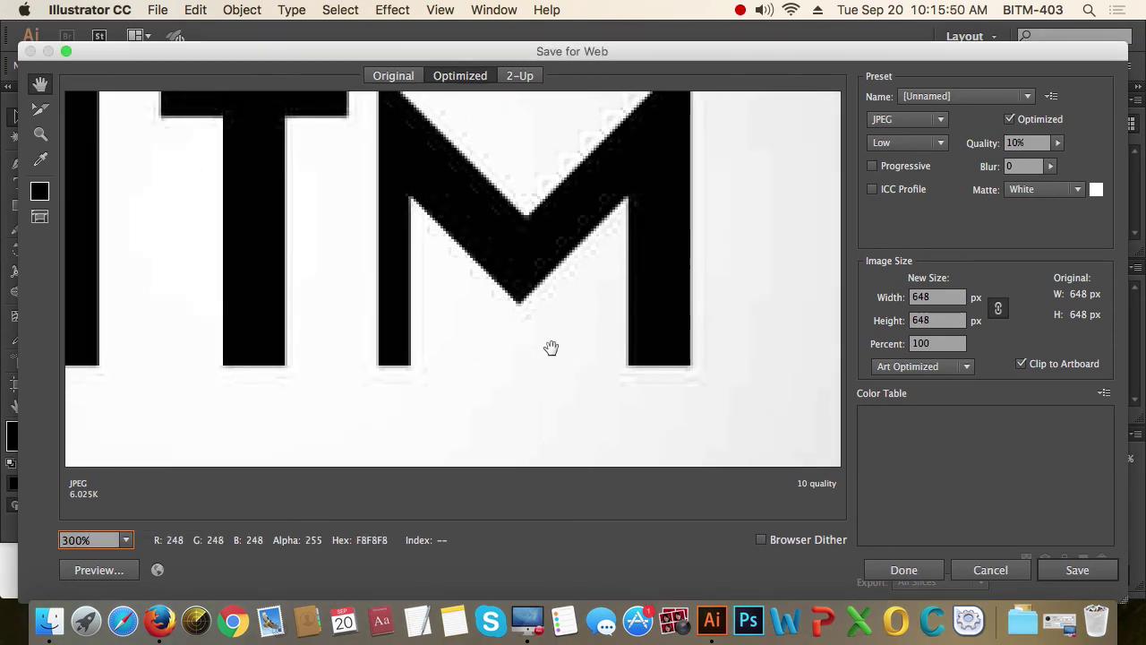
pyautogui.moveTo(571, 153); pyautogui.dragTo(614, 187)
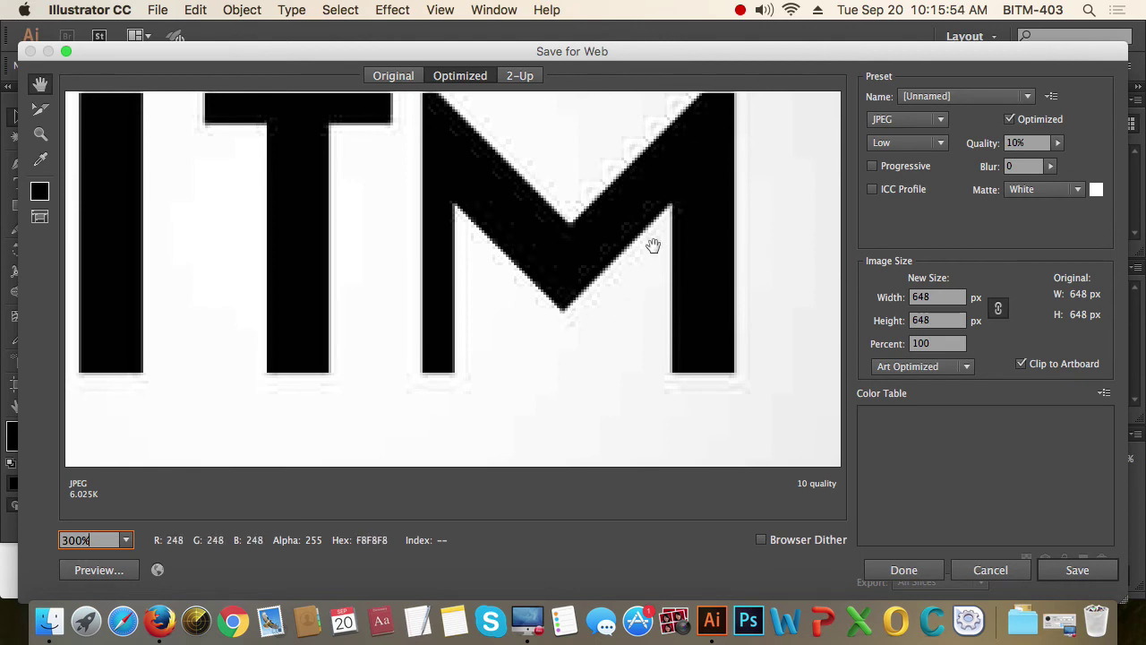
pyautogui.moveTo(589, 248); pyautogui.dragTo(603, 288)
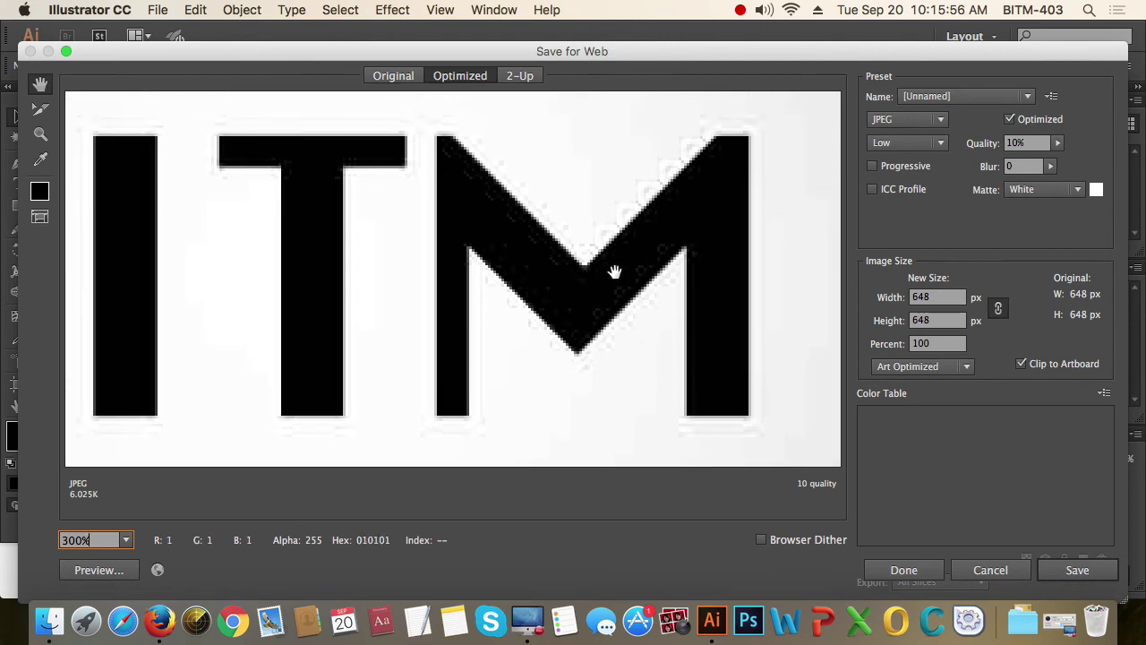
pyautogui.moveTo(697, 300); pyautogui.dragTo(671, 346)
pyautogui.moveTo(475, 350); pyautogui.dragTo(594, 310)
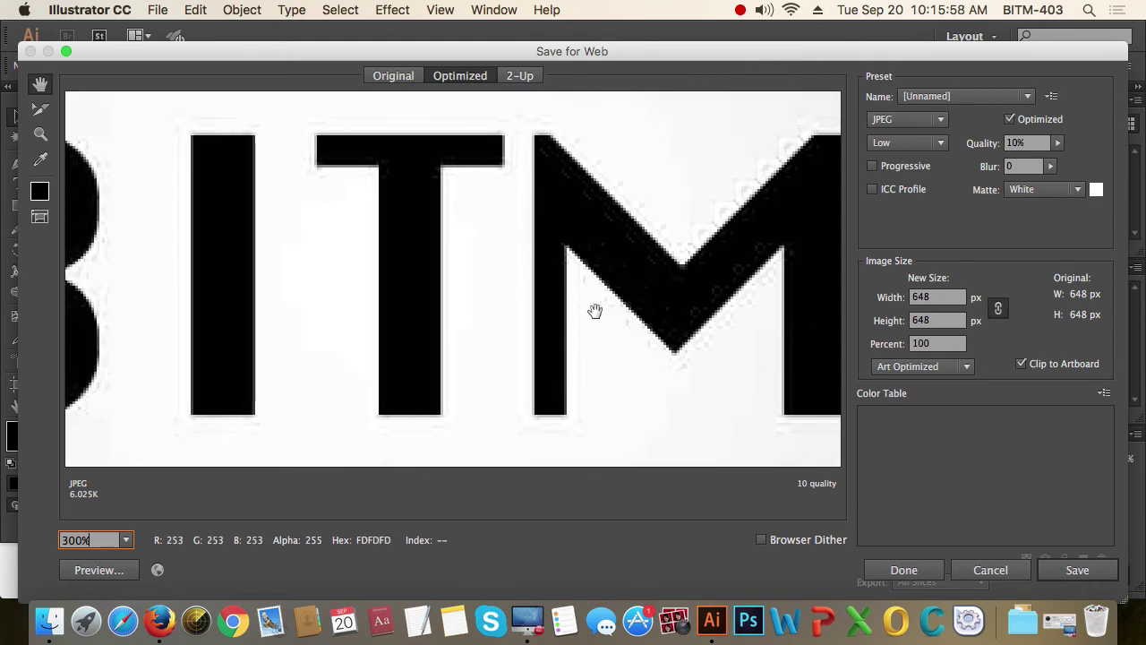
pyautogui.moveTo(438, 358); pyautogui.dragTo(471, 319)
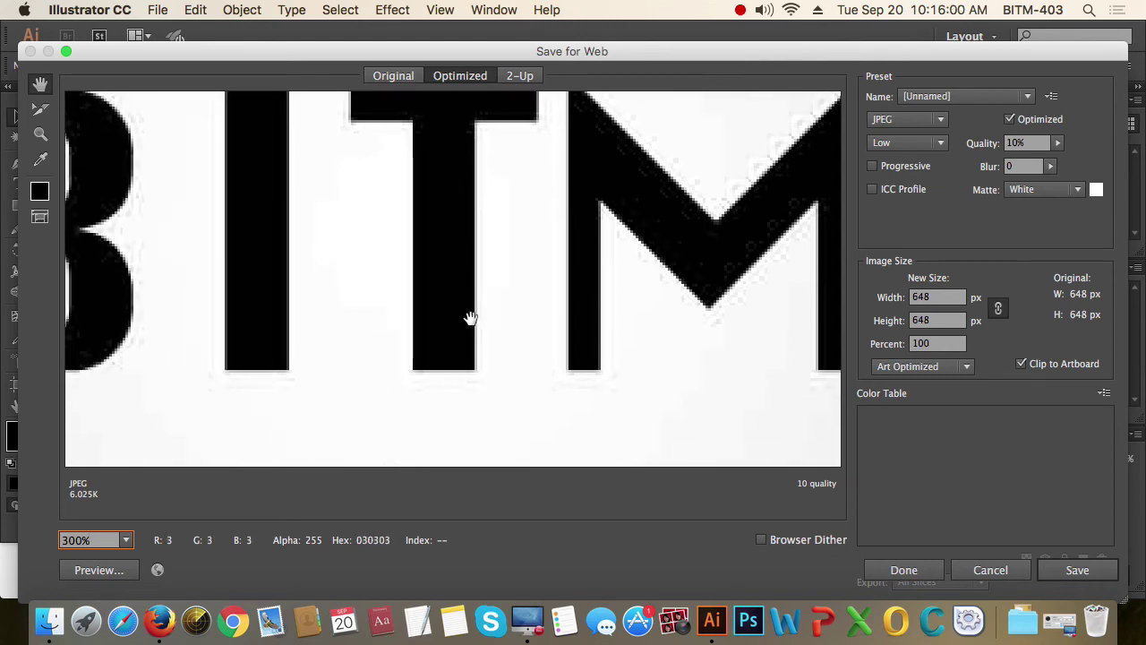
# - Set the JPEG quality back to Maximum and inspect the edges of the T and M in the magnified preview
pyautogui.click(938, 143)
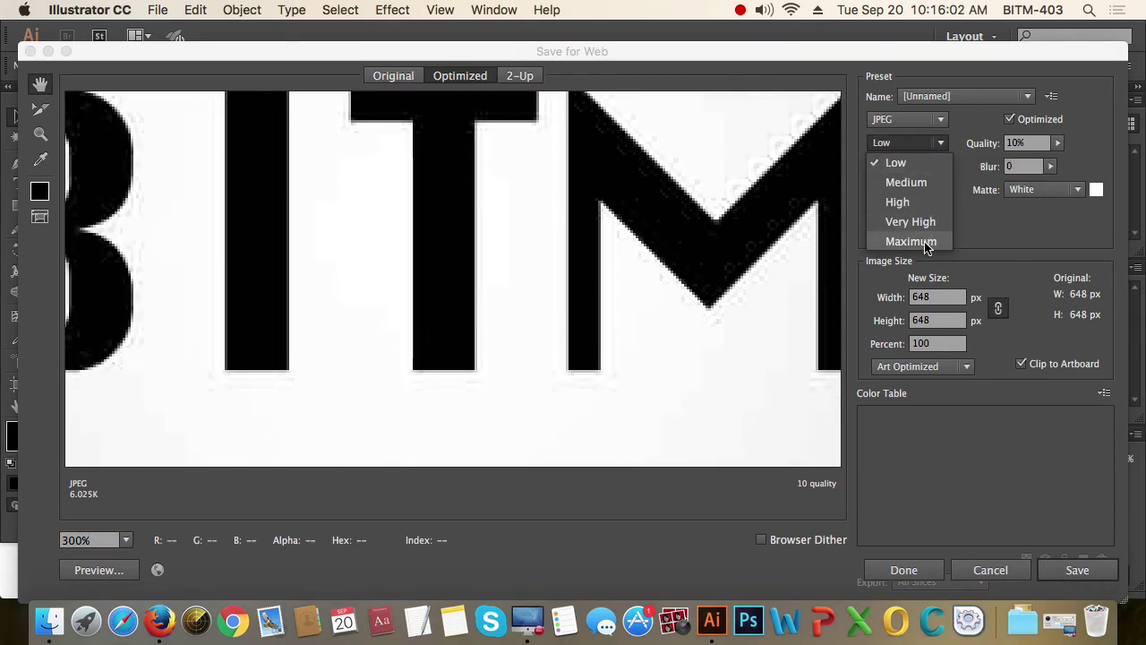
pyautogui.click(925, 243)
pyautogui.moveTo(722, 277); pyautogui.dragTo(504, 328)
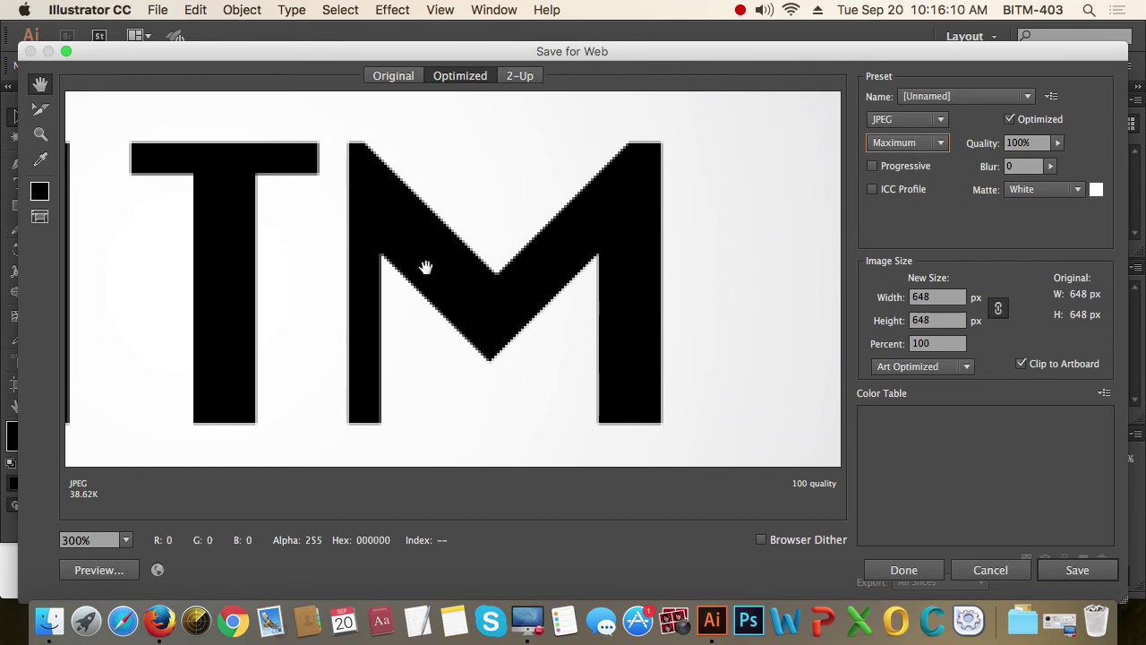
pyautogui.moveTo(422, 266); pyautogui.dragTo(585, 268)
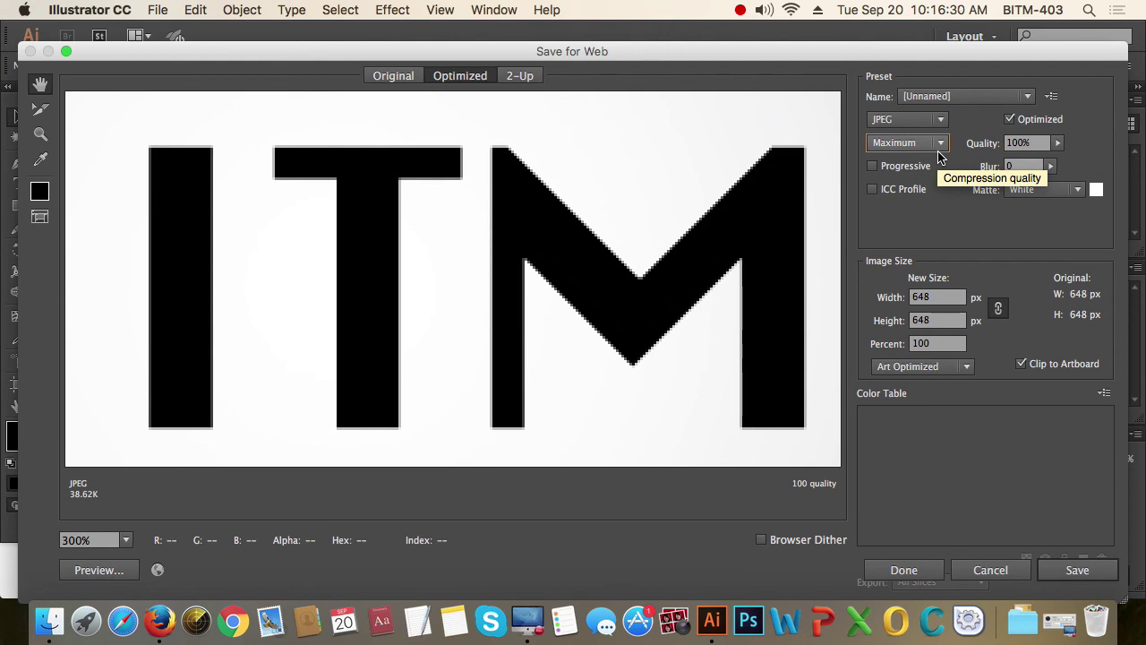
# - Apply the PNG-24 preset and inspect the lettering in the export preview
pyautogui.click(980, 96)
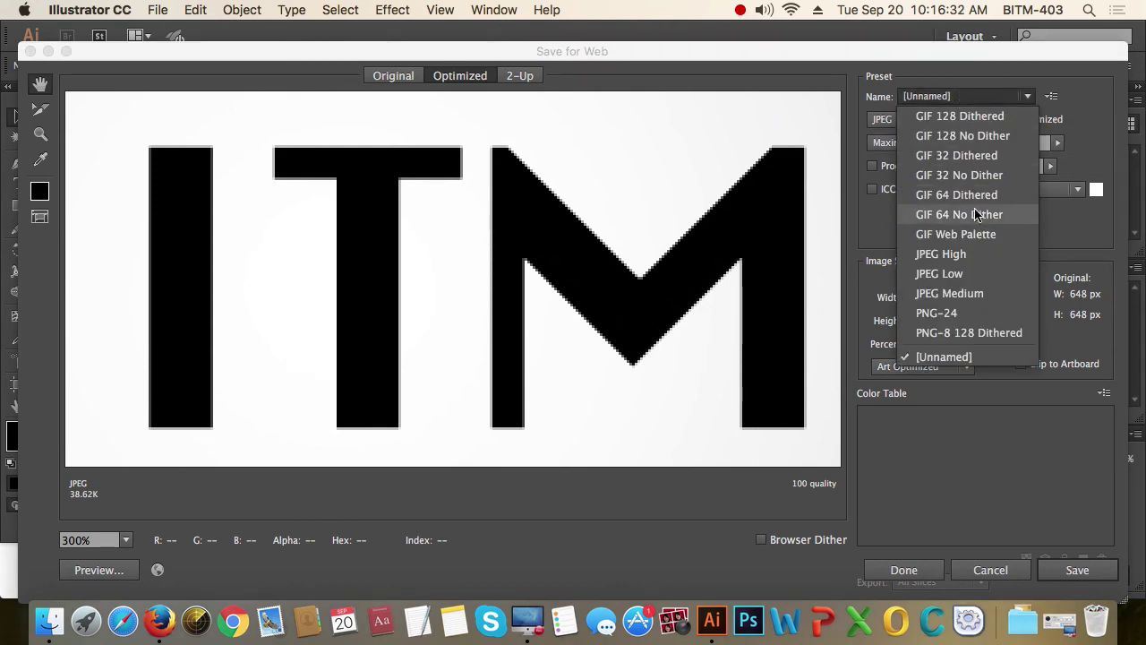
pyautogui.click(956, 318)
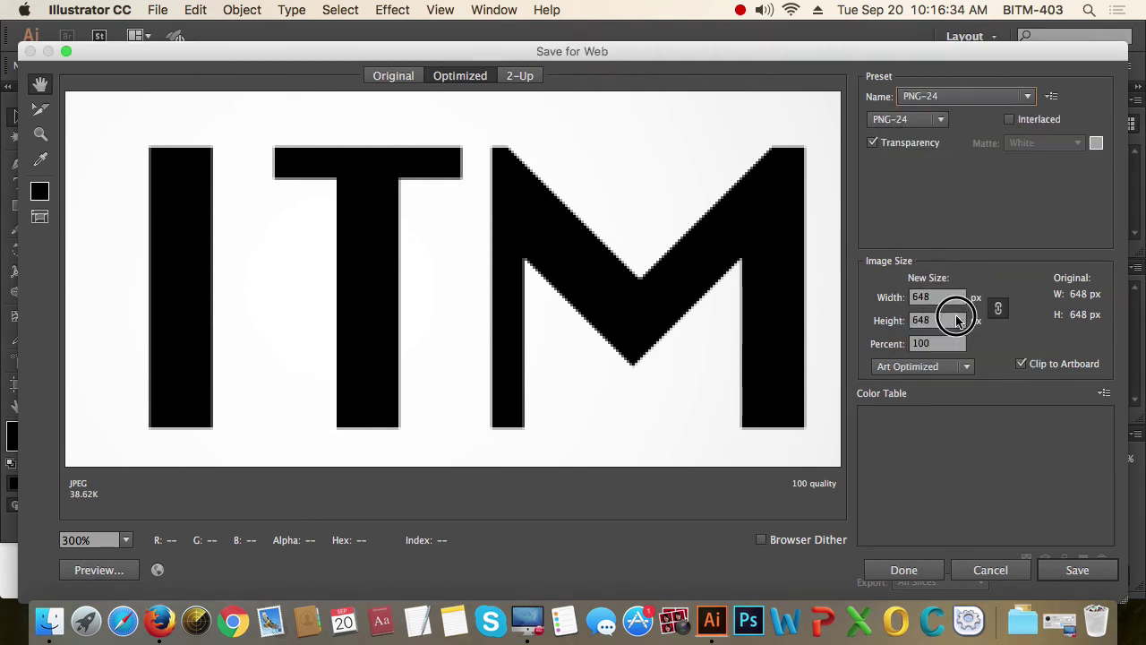
pyautogui.moveTo(695, 327); pyautogui.dragTo(664, 291)
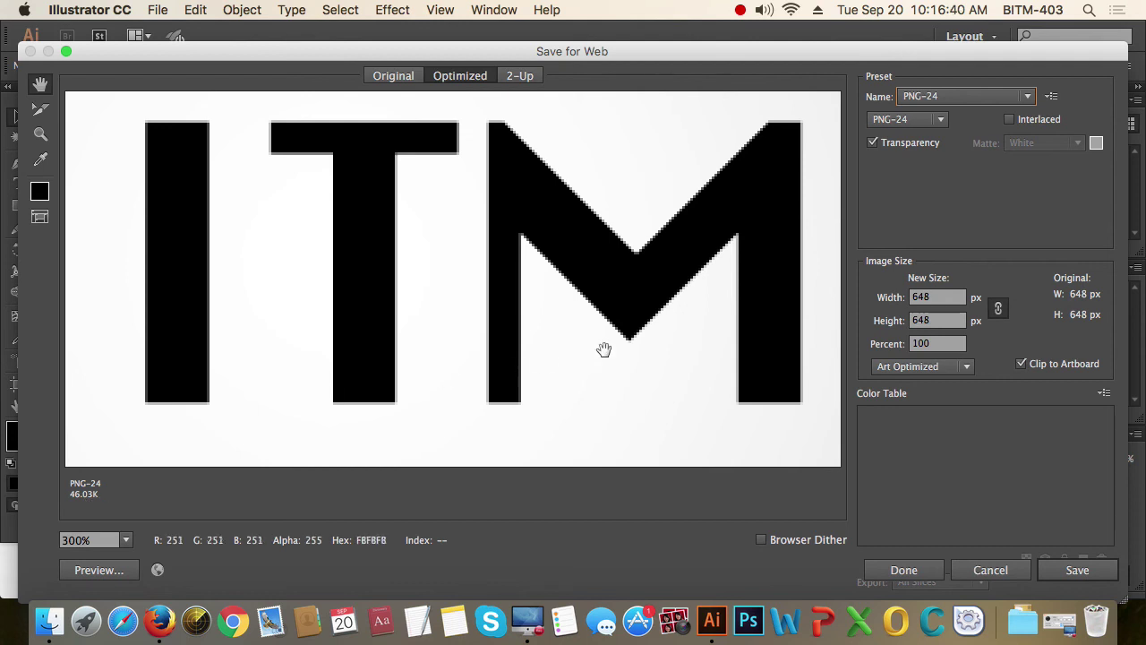
pyautogui.moveTo(604, 349); pyautogui.dragTo(555, 332)
# - Apply the JPEG High preset and raise its compression quality to Maximum
pyautogui.click(975, 97)
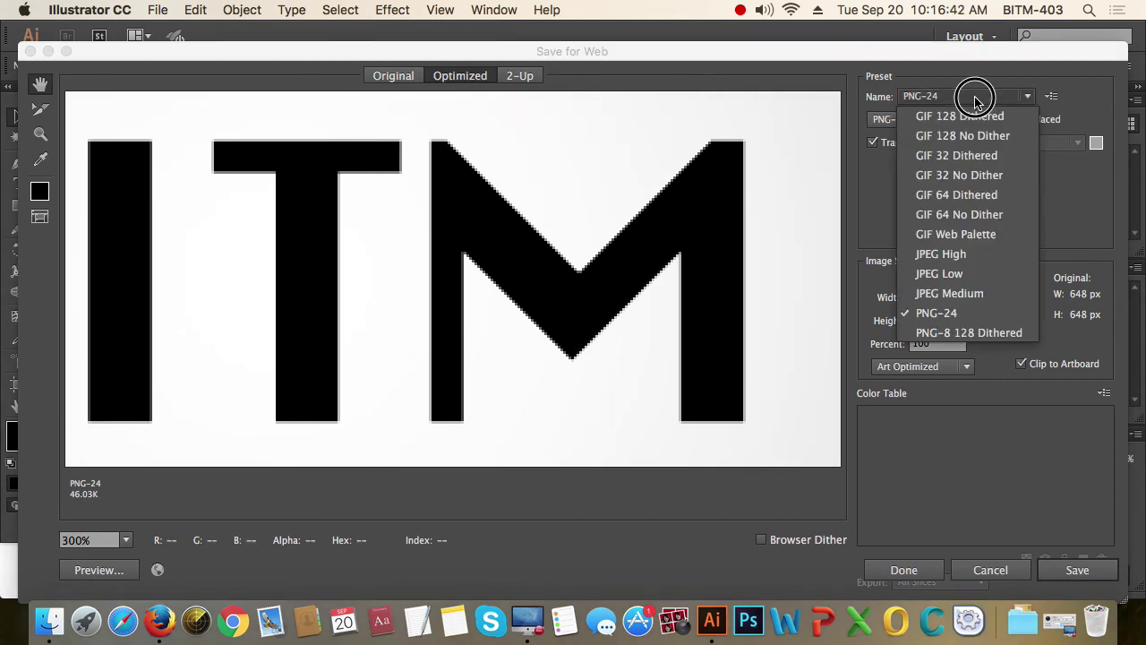
pyautogui.click(996, 259)
pyautogui.click(940, 144)
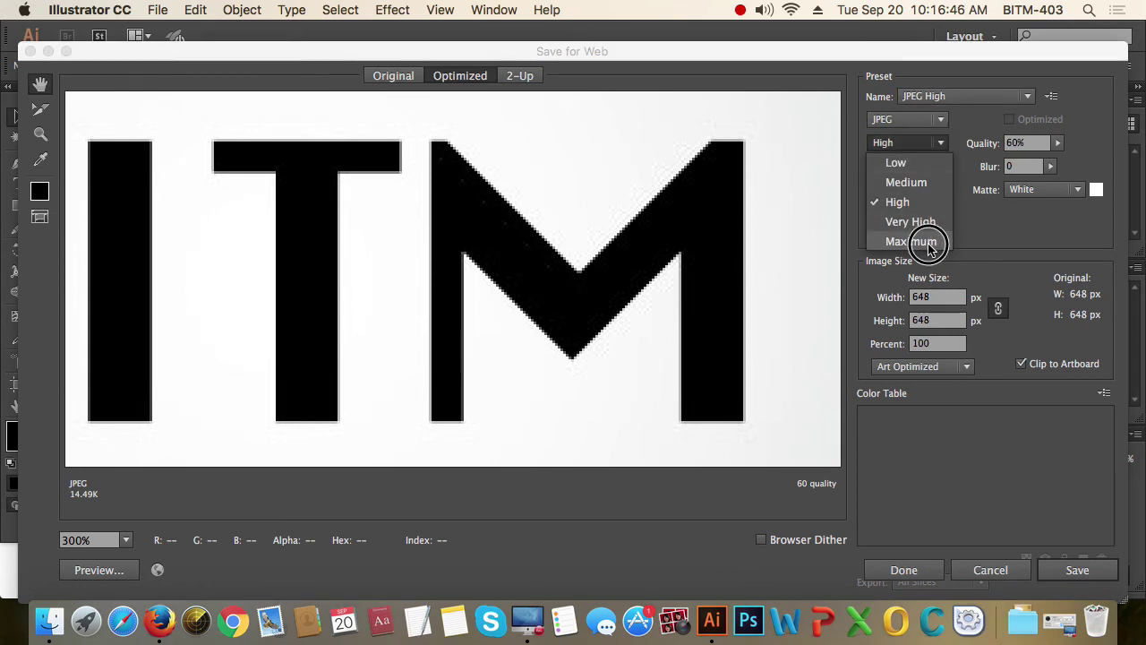
pyautogui.click(927, 246)
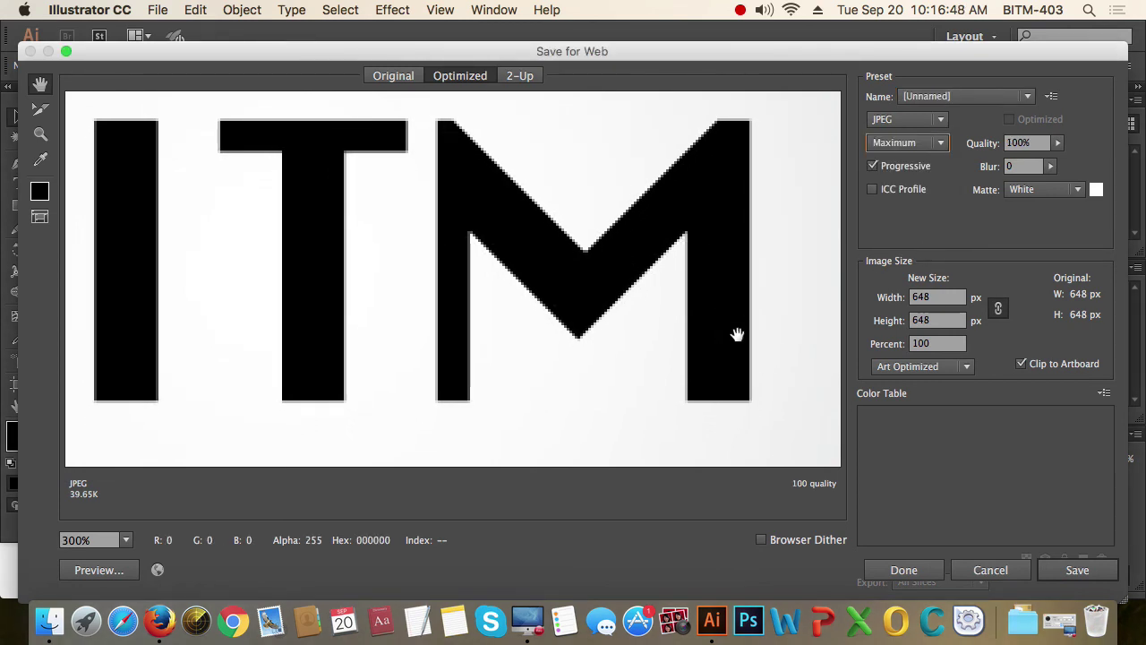
# - Save the optimized JPEG as logo.jpg in the Batch 22 folder on the Desktop
pyautogui.click(1079, 571)
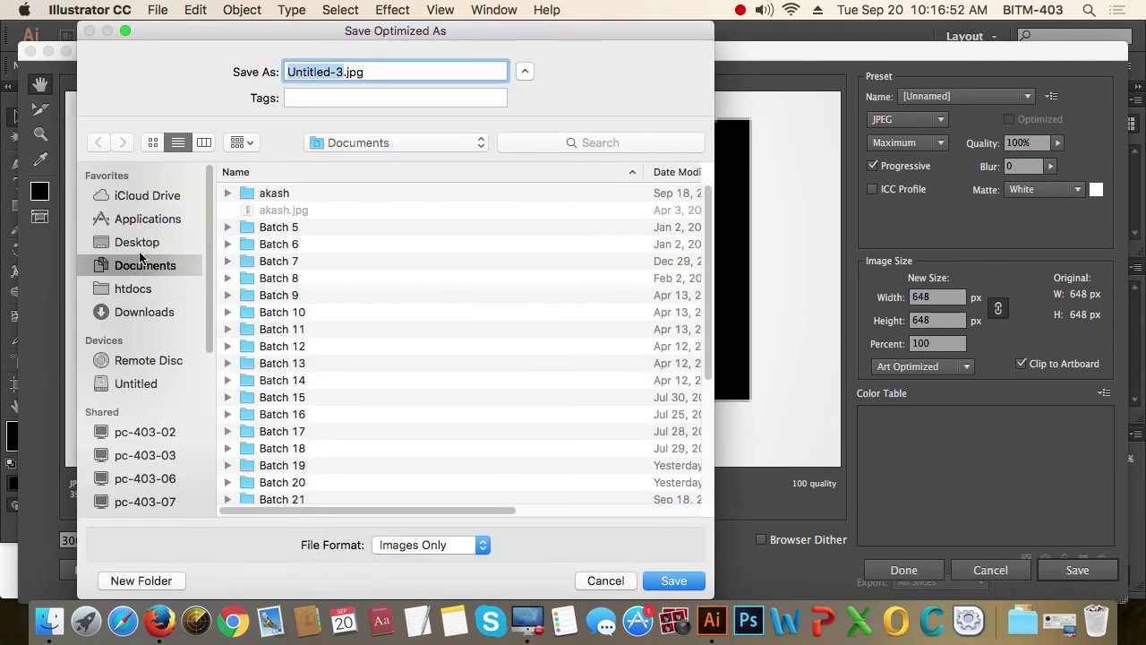
pyautogui.click(139, 242)
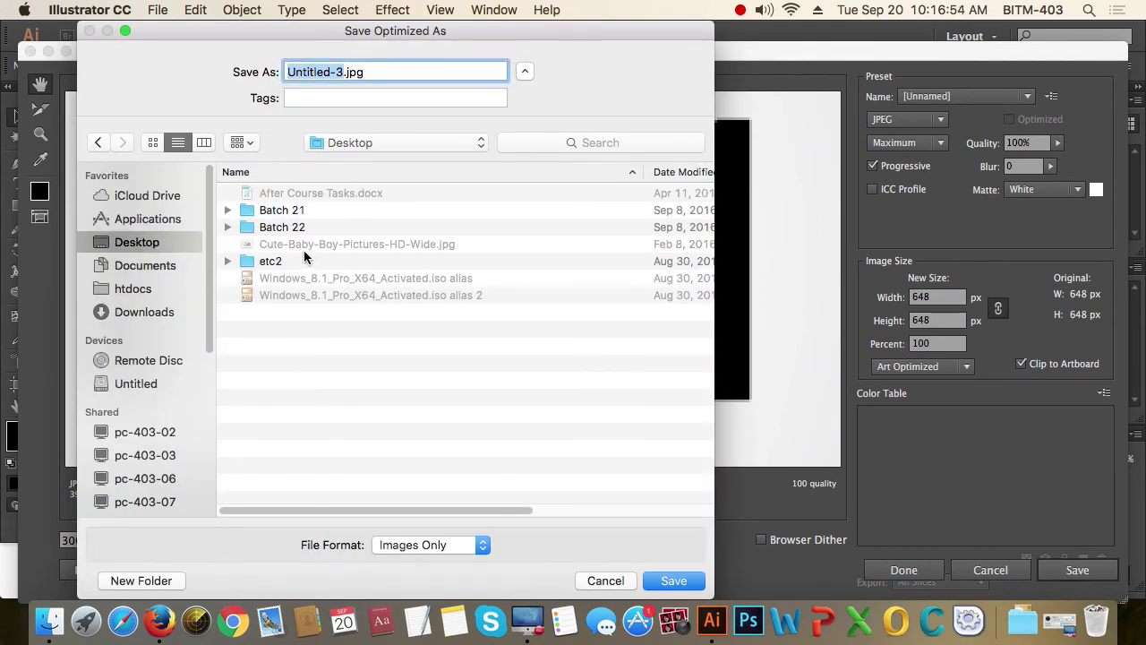
pyautogui.doubleClick(285, 227)
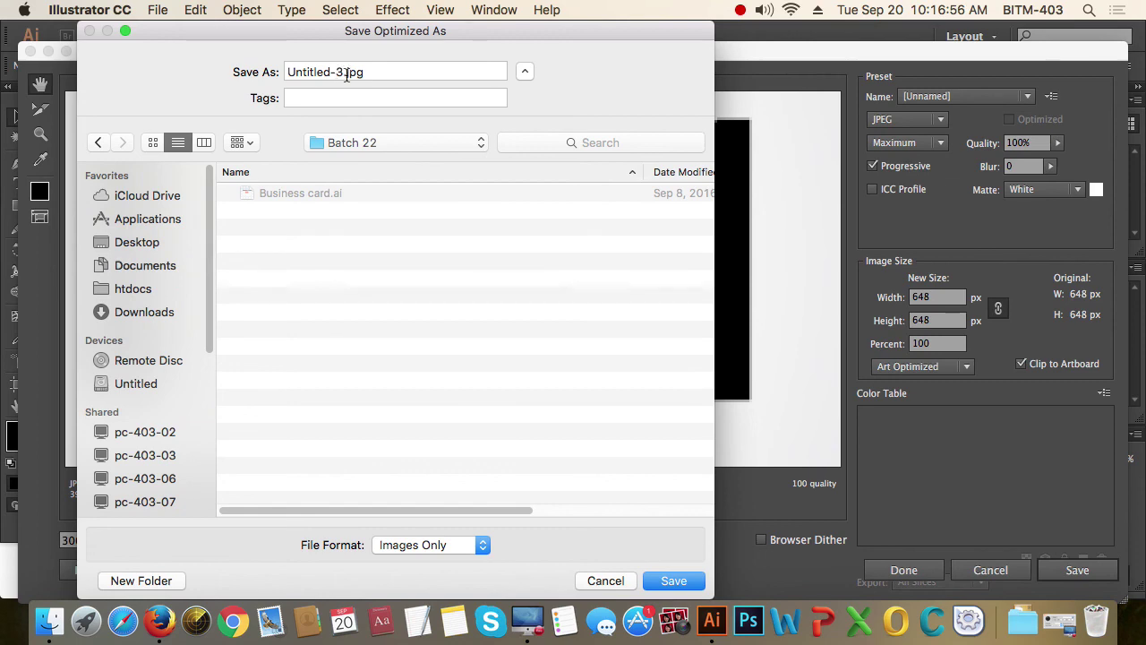
pyautogui.moveTo(347, 76); pyautogui.dragTo(274, 72)
pyautogui.press('BackSpace')
pyautogui.write('l')
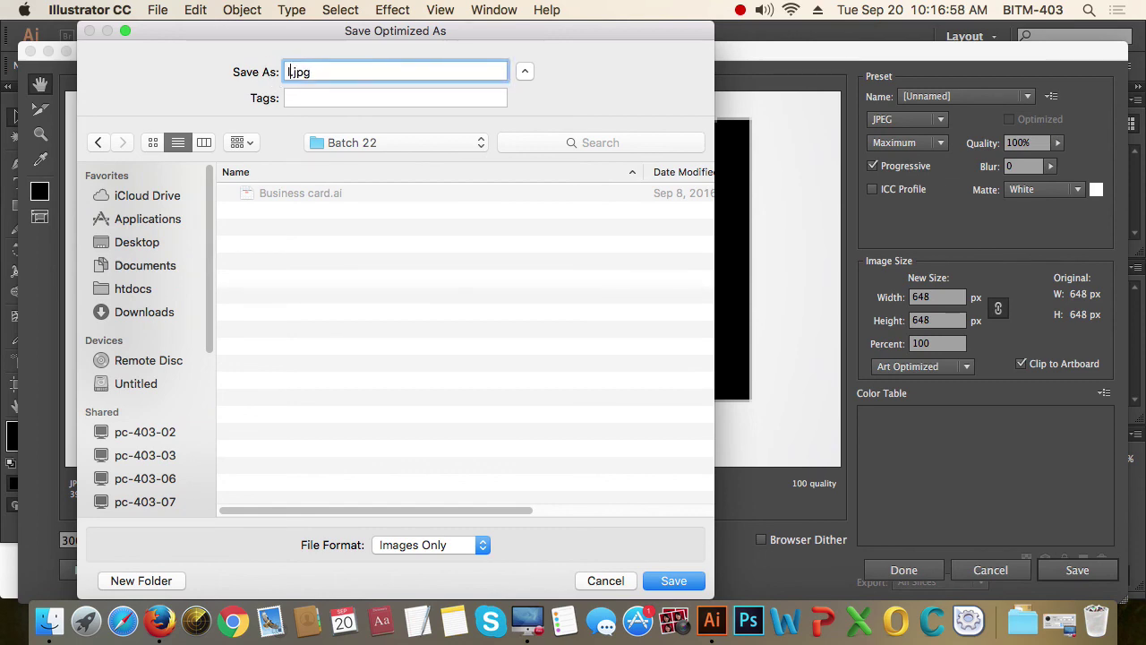
pyautogui.write('ogo')
pyautogui.press('Return')
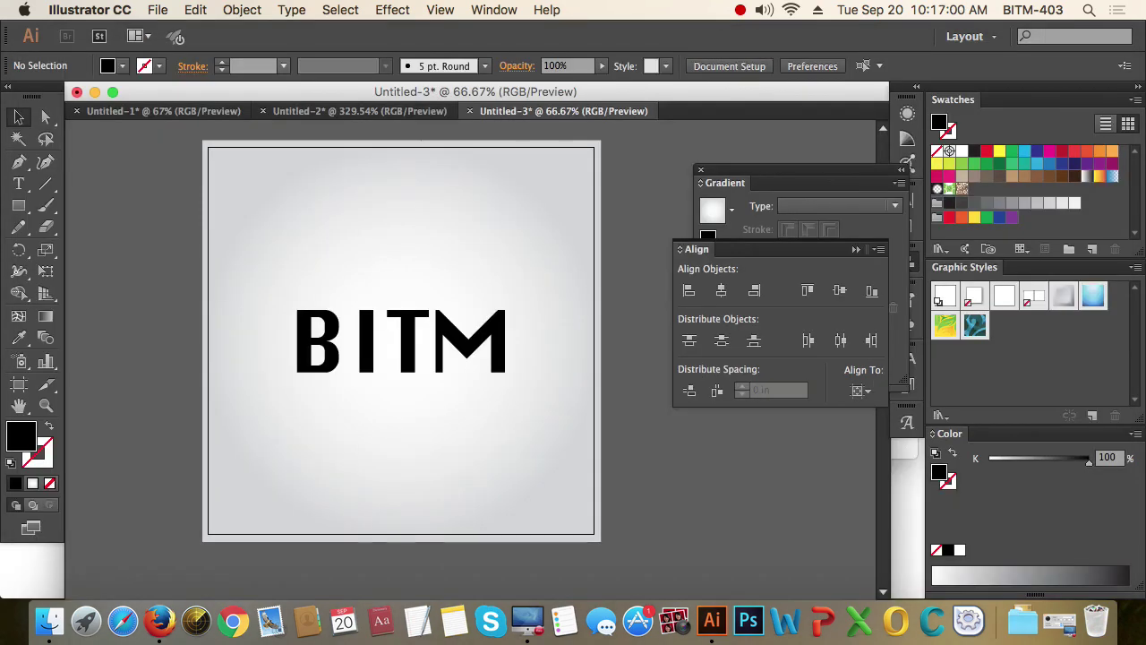
# - Reveal the desktop and open the Batch 22 folder in Finder to locate the exported logo.jpg
pyautogui.press('F11')
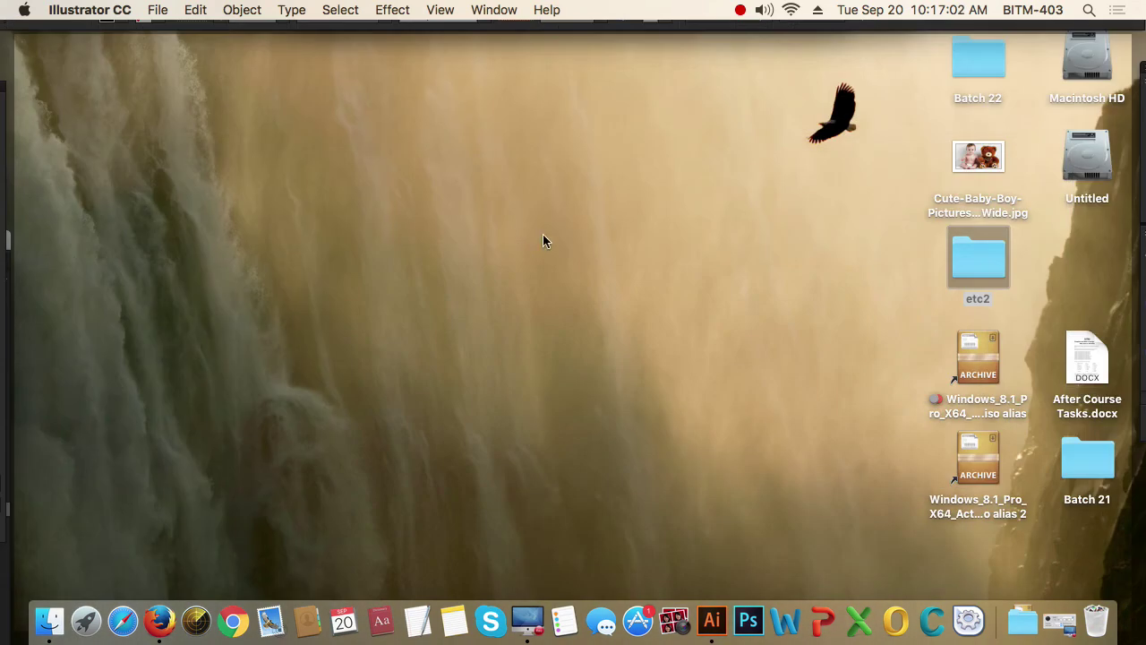
pyautogui.doubleClick(977, 58)
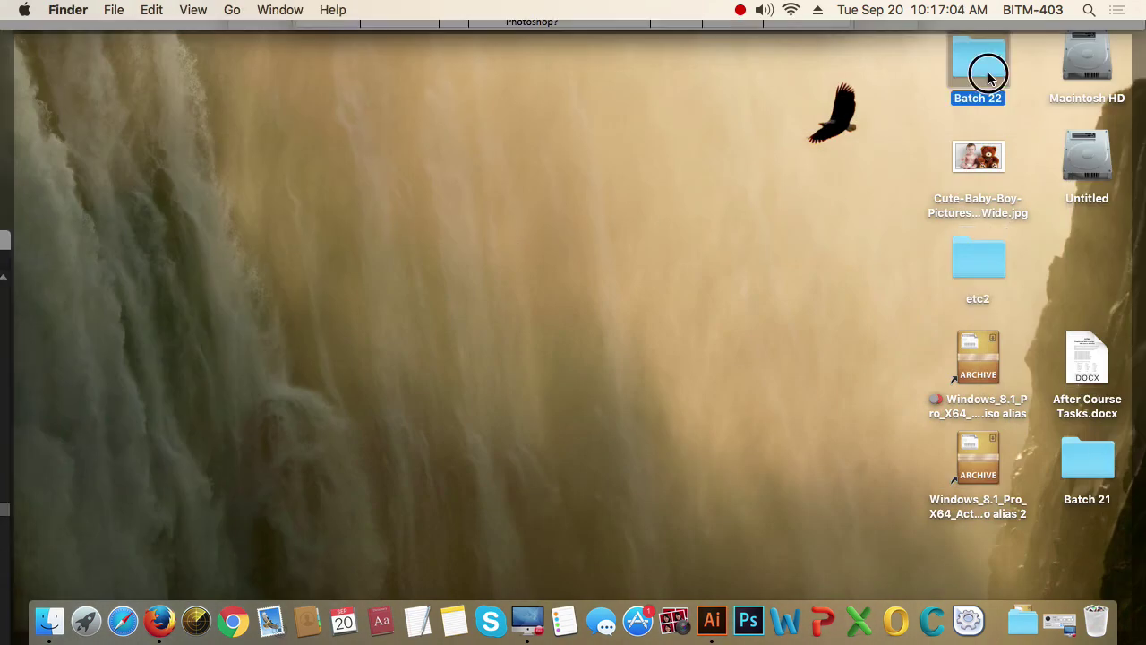
pyautogui.click(502, 183)
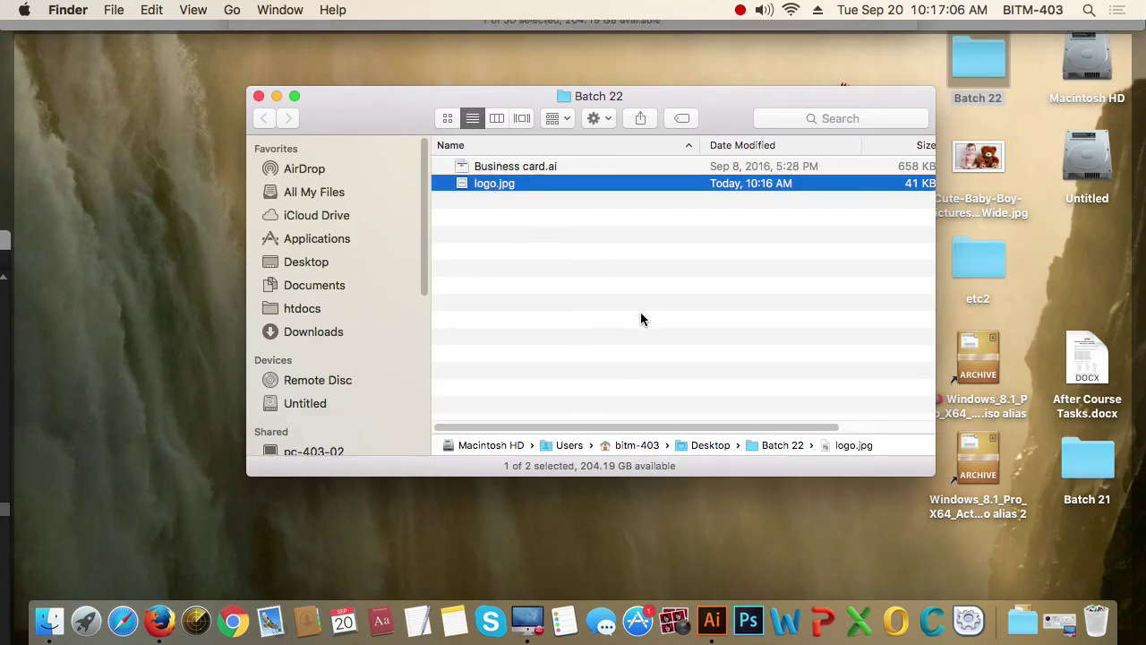
pyautogui.click(573, 327)
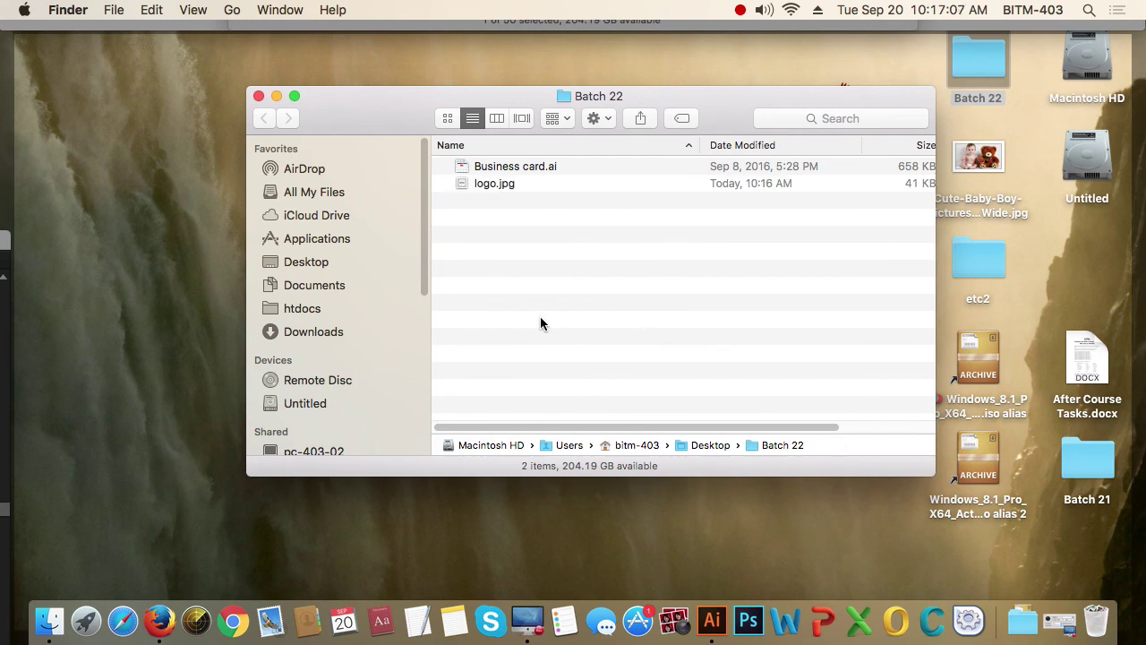
# - Preview logo.jpg in the Batch 22 folder with Quick Look to check the exported image
pyautogui.click(479, 183)
pyautogui.press('space')
pyautogui.press('space')
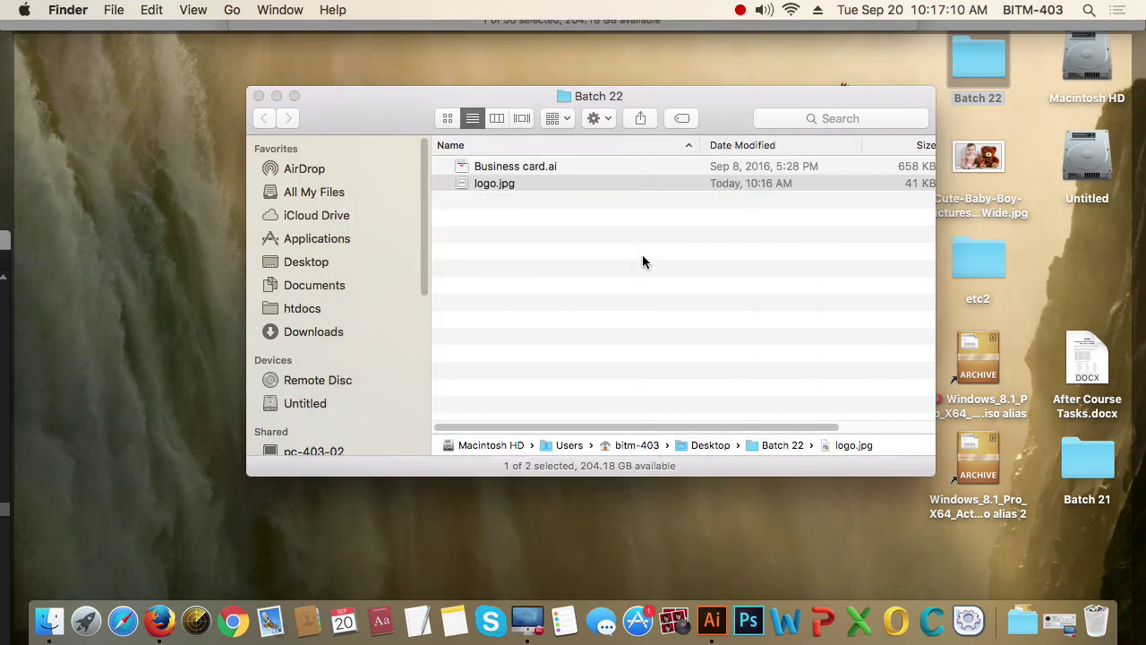
pyautogui.press('space')
pyautogui.press('space')
pyautogui.press('space')
pyautogui.press('space')
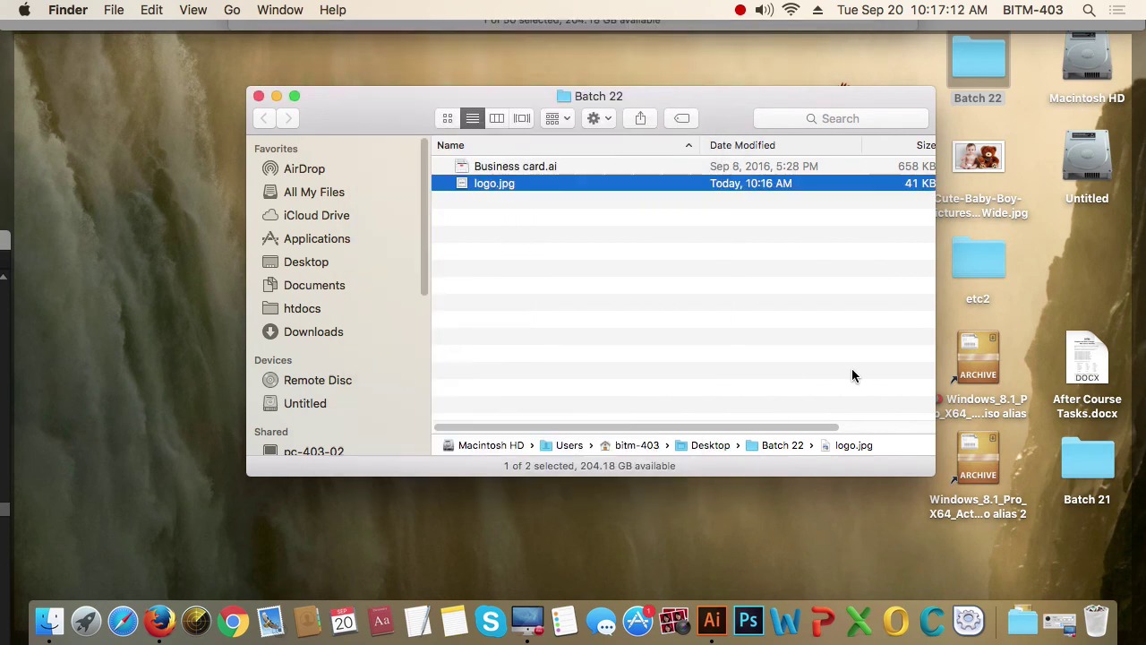
pyautogui.press('space')
pyautogui.press('space')
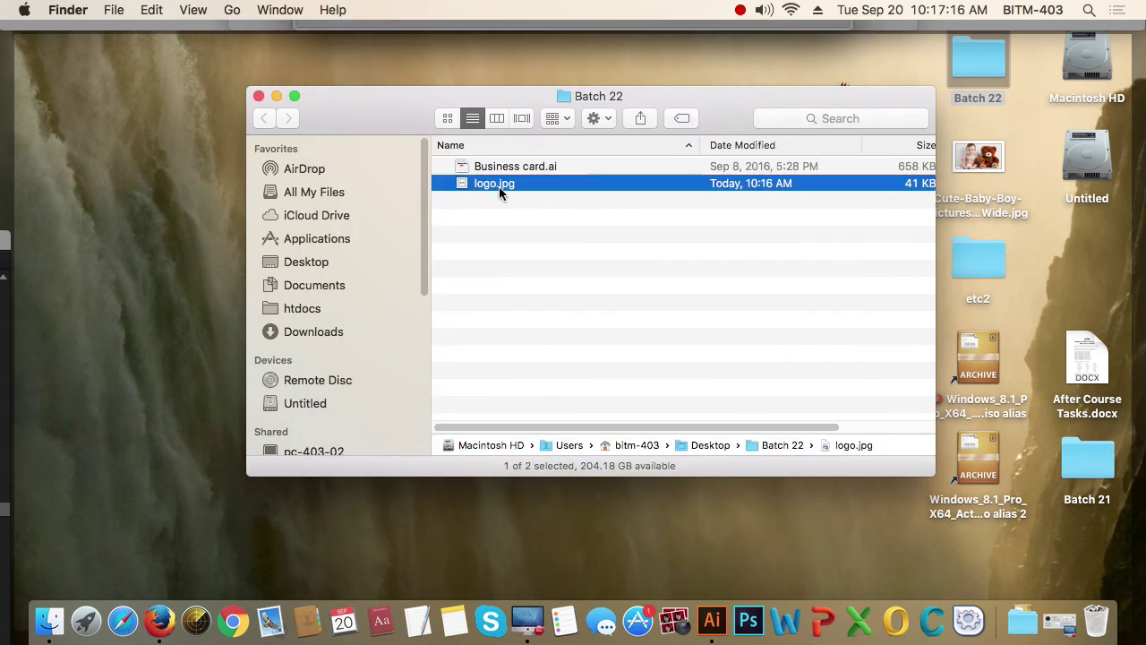
pyautogui.press('space')
pyautogui.press('space')
pyautogui.press('space')
pyautogui.press('space')
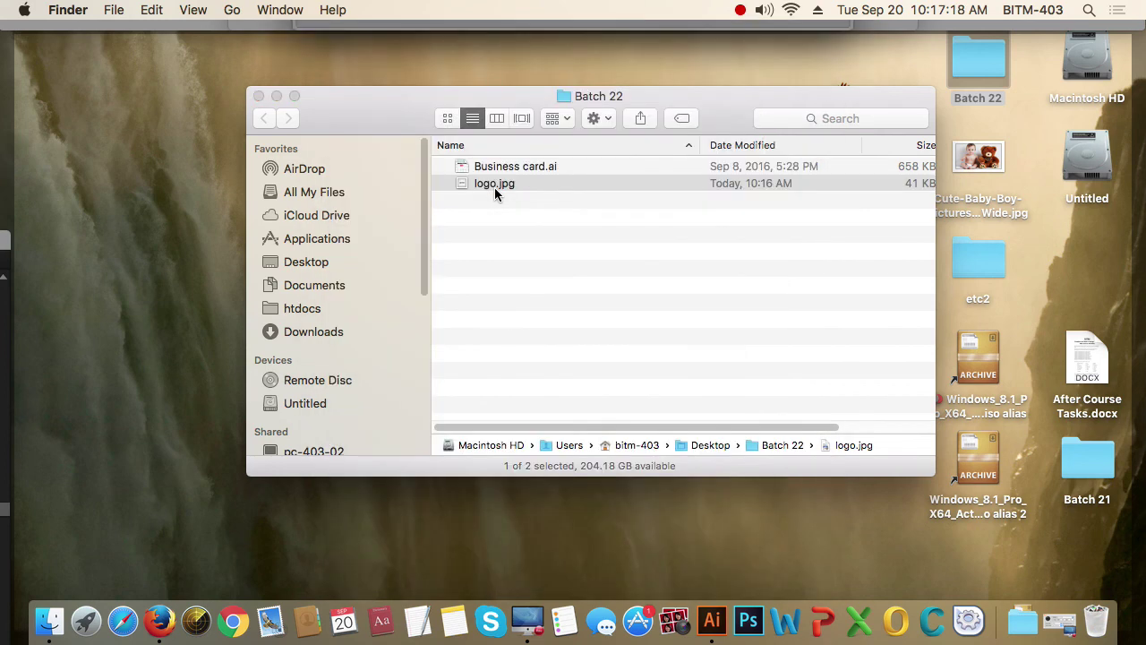
# - Move logo.jpg out of the Batch 22 folder onto the desktop and close the folder window
pyautogui.rightClick(495, 187)
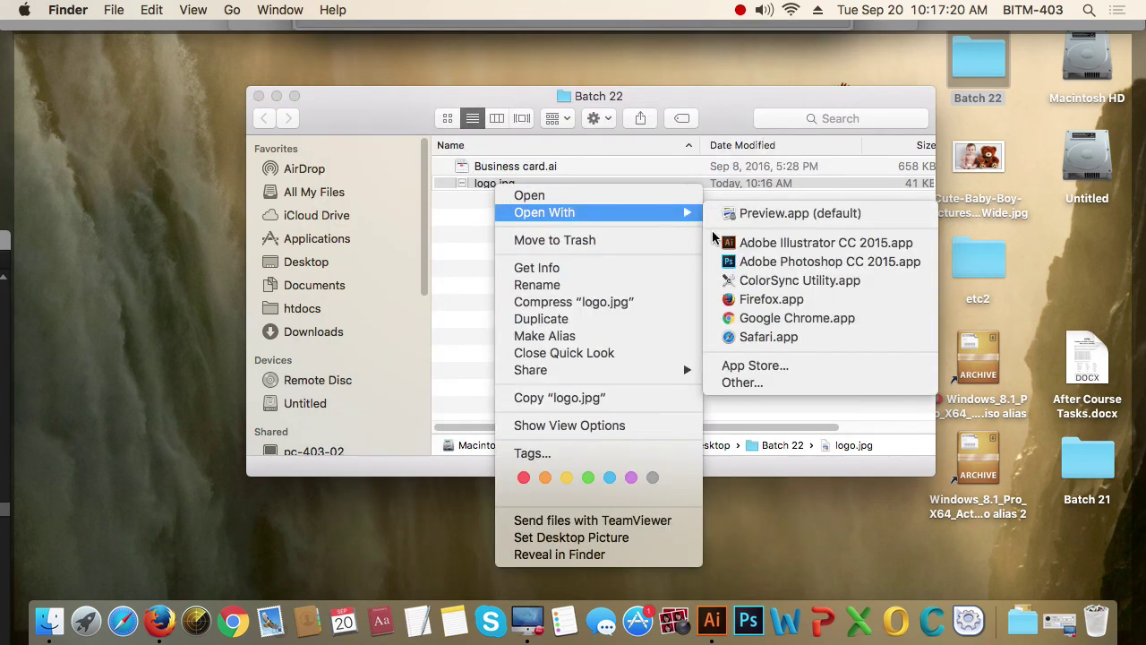
pyautogui.click(468, 215)
pyautogui.moveTo(487, 187); pyautogui.dragTo(170, 322)
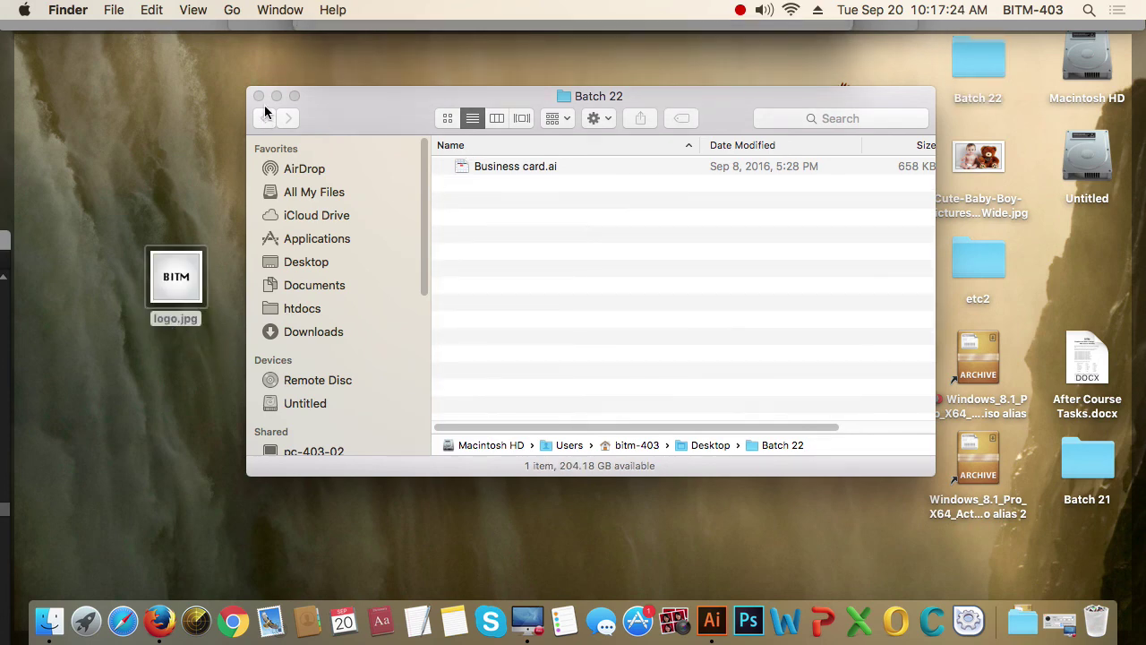
pyautogui.click(259, 96)
# - View the desktop copy of logo.jpg in Quick Look to examine the BITM lettering and gradient
pyautogui.press('space')
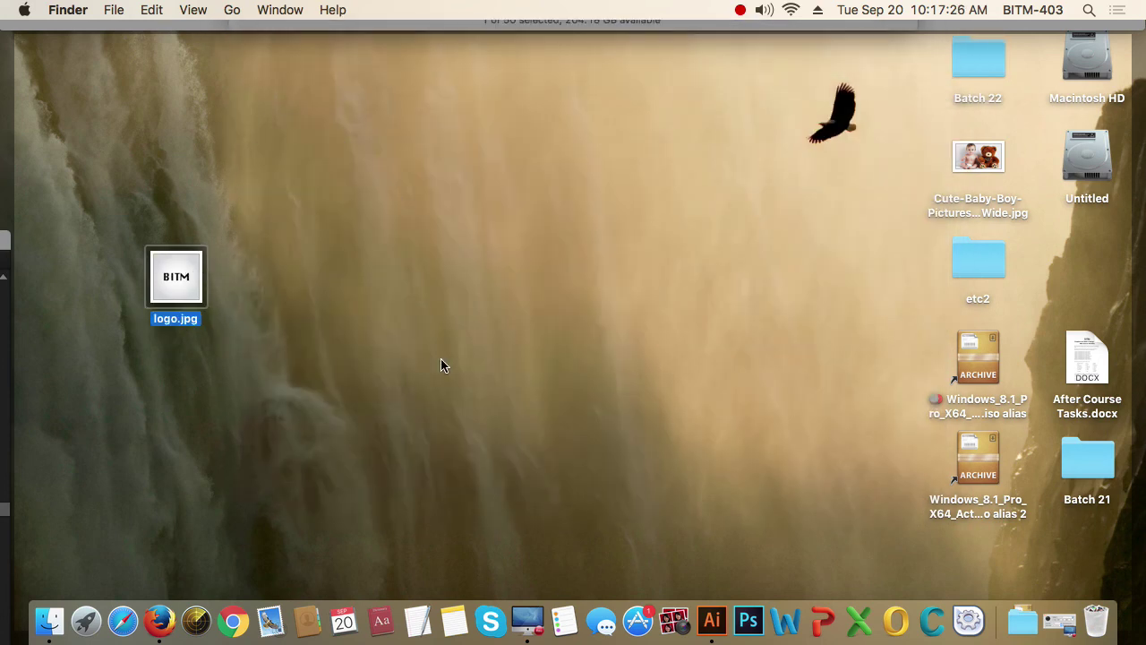
pyautogui.press('space')
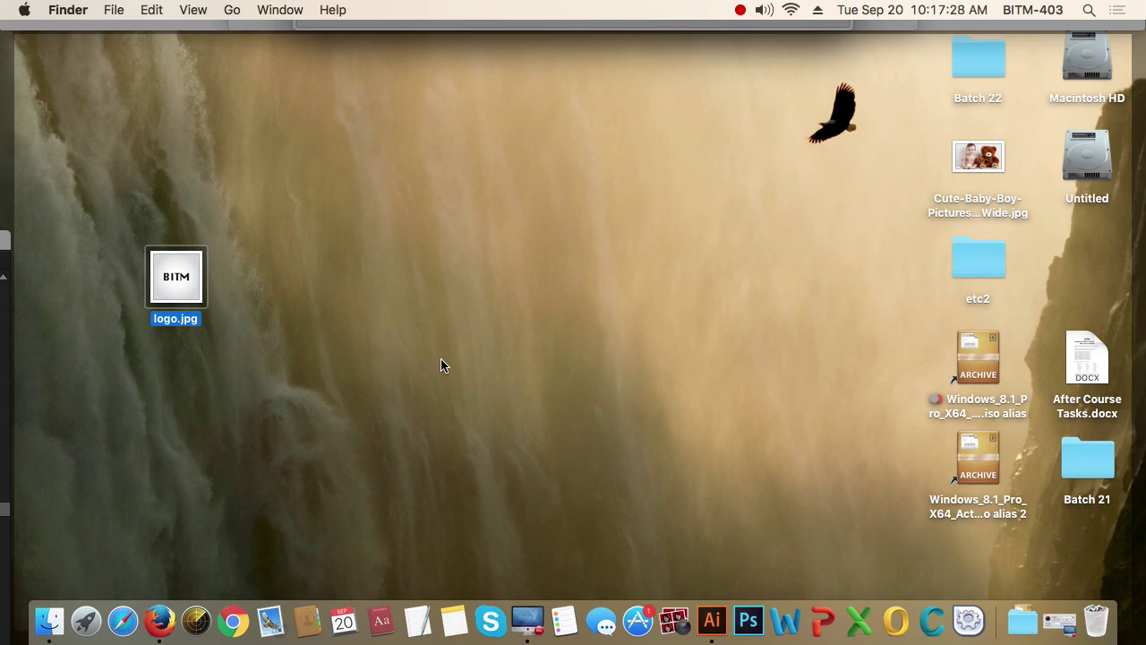
pyautogui.press('space')
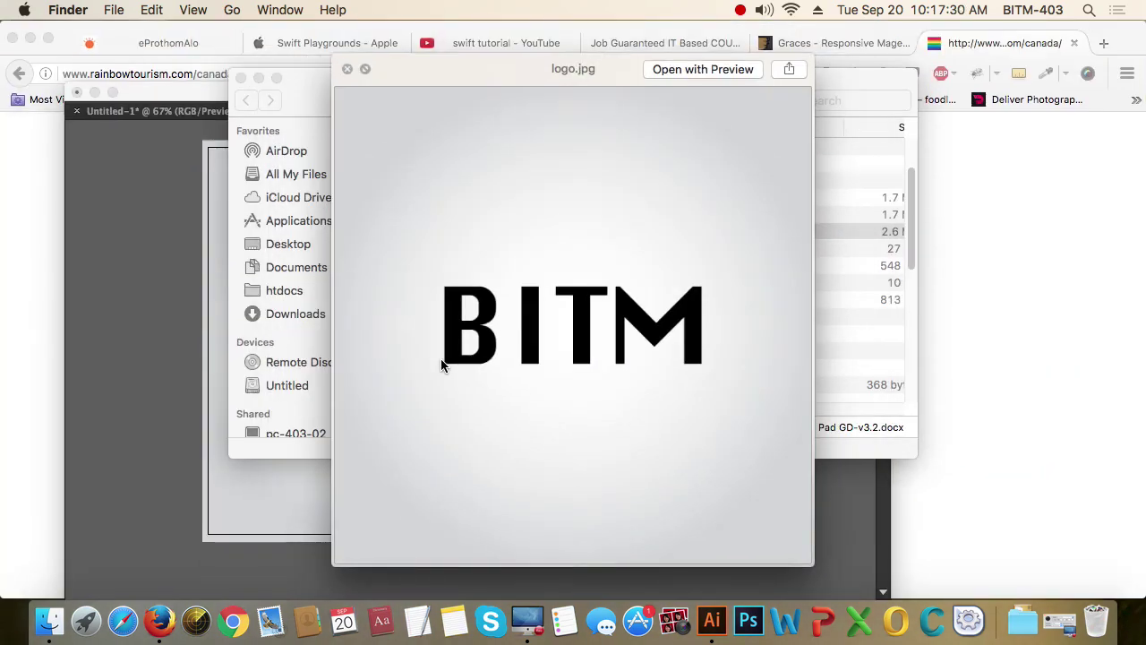